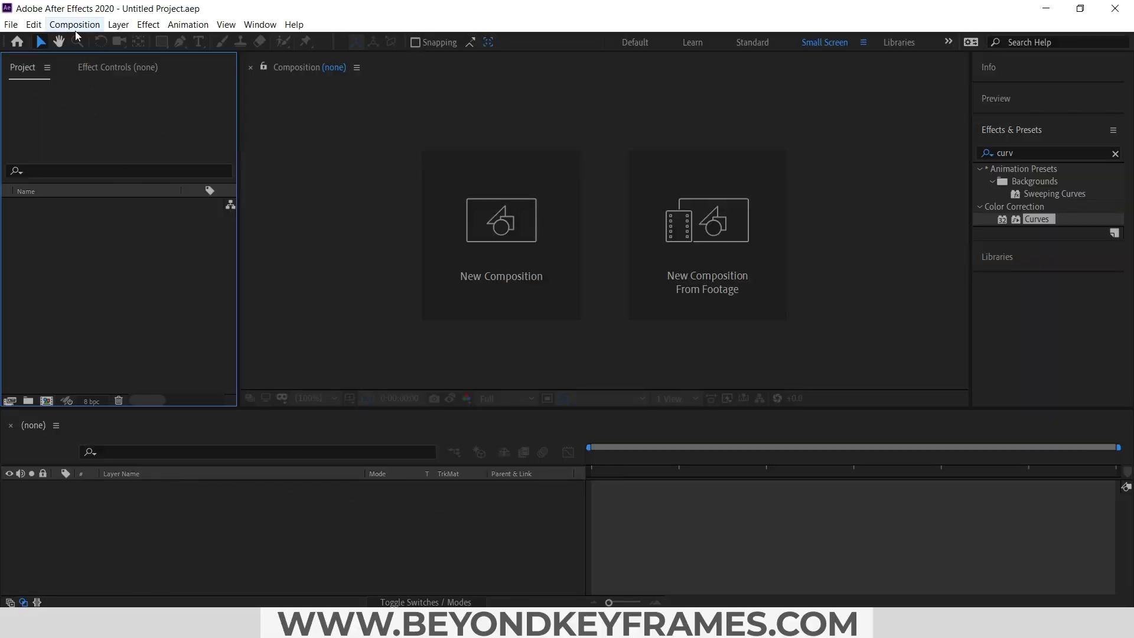
Step: Start a new 1920 x 1080 composition and set its duration to 0:00:10:13
left_click(76, 26)
left_click(101, 38)
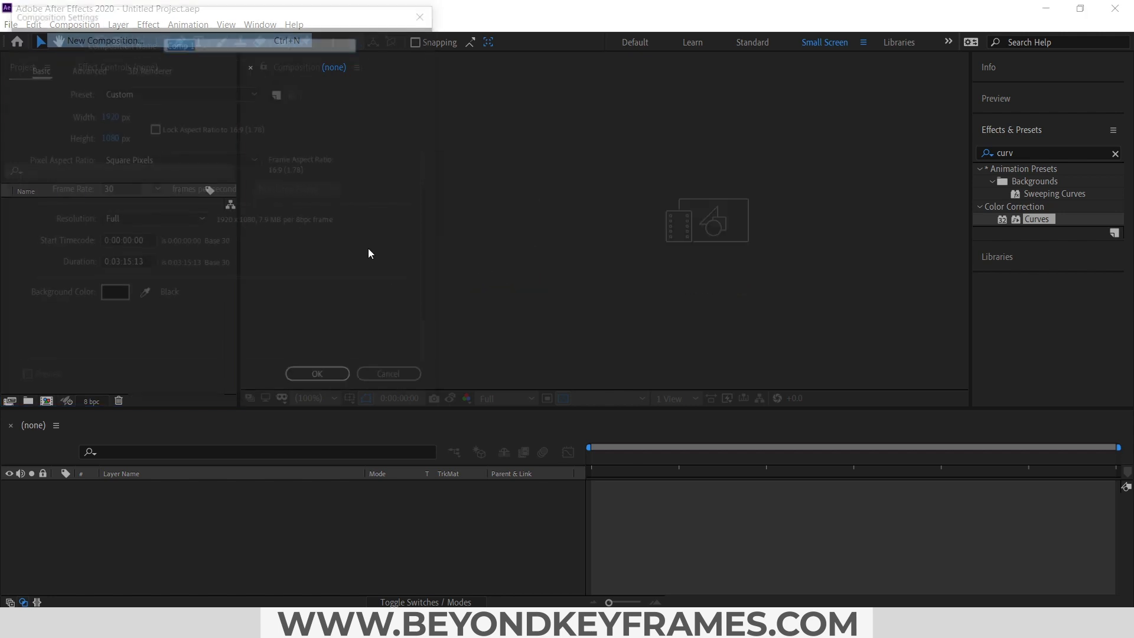
left_click(113, 263)
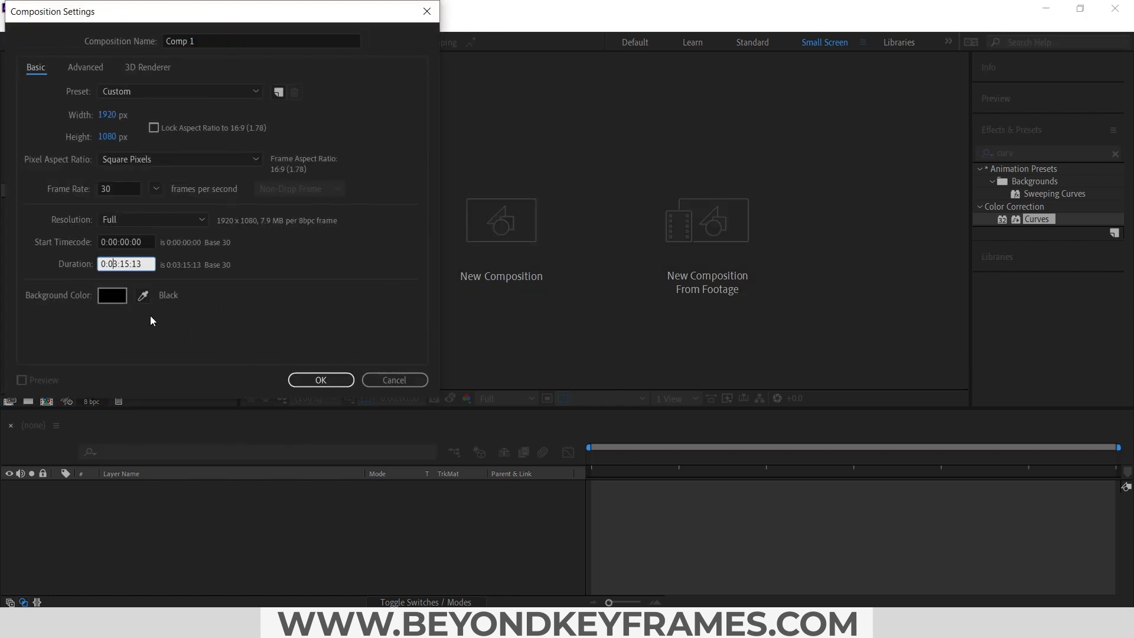
key("shift+Right")
type("0")
key("Right")
key("Right")
key("shift+Right")
type("0")
Step: Name the new composition Main Comp and create it
double_click(233, 38)
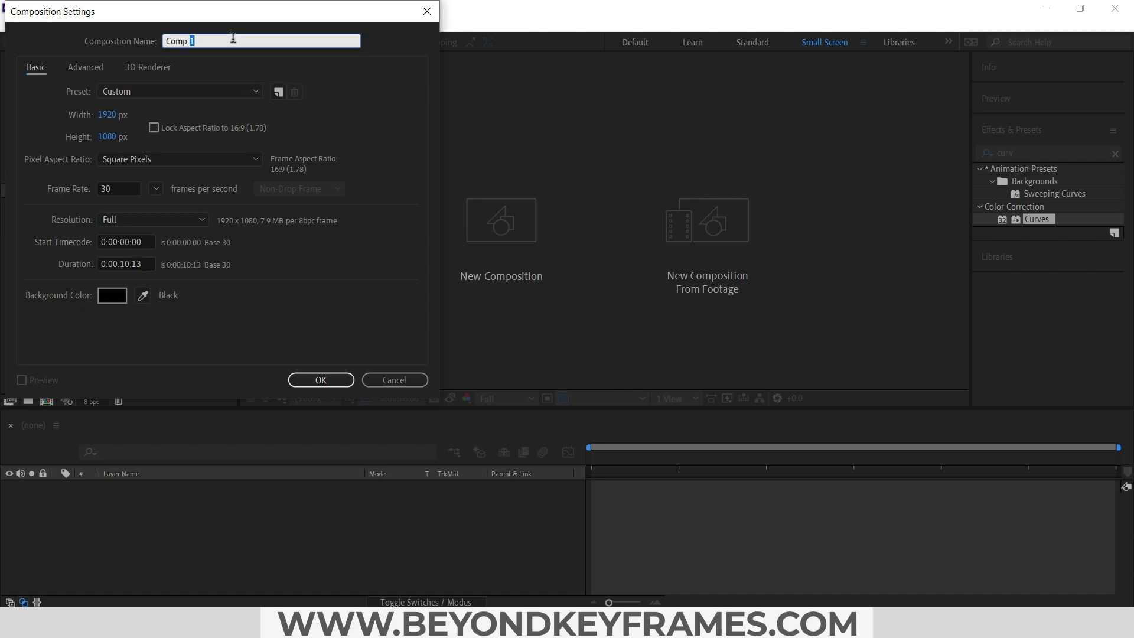
triple_click(233, 38)
type("Main Comp")
key("Return")
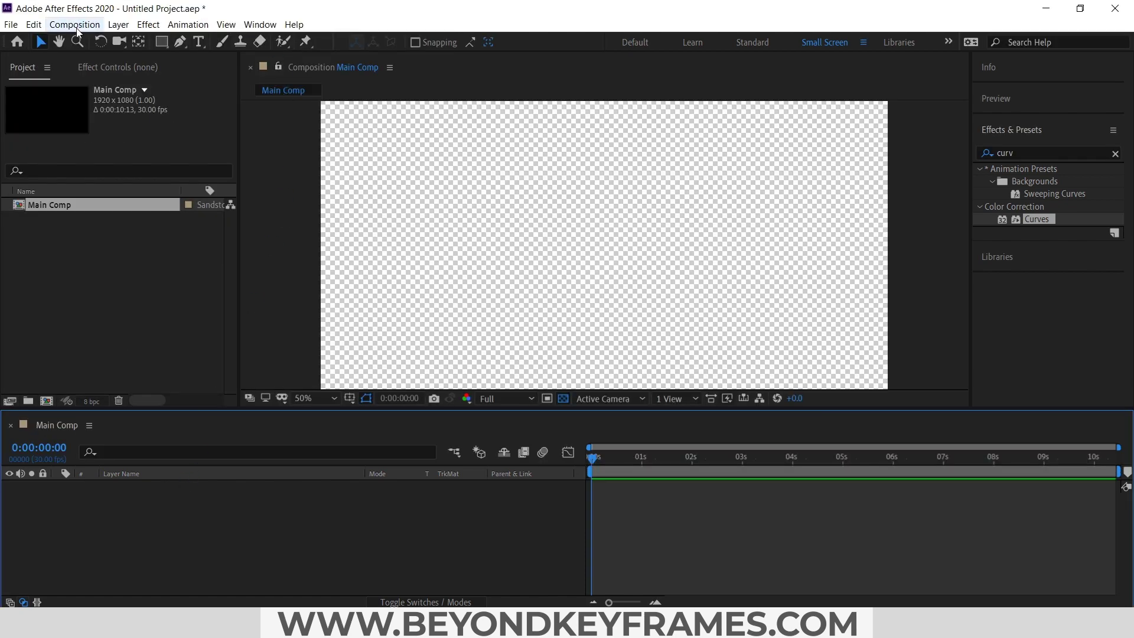
Step: Add a black 1920 x 1080 solid layer named bg to Main Comp
left_click(118, 24)
mouse_move(140, 40)
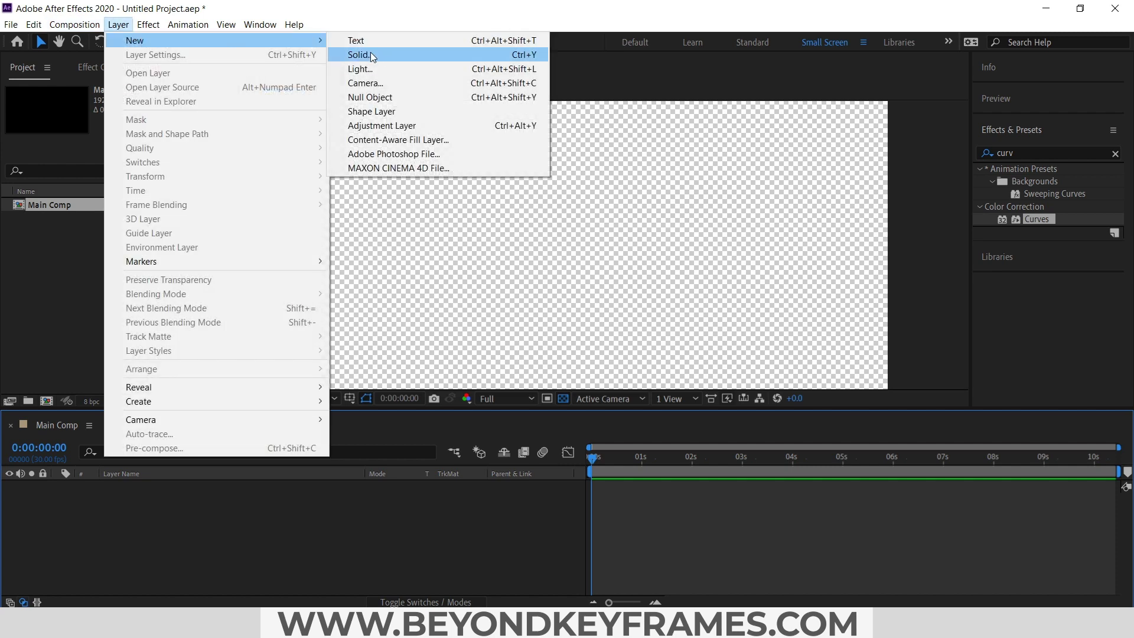
left_click(370, 53)
type("bg")
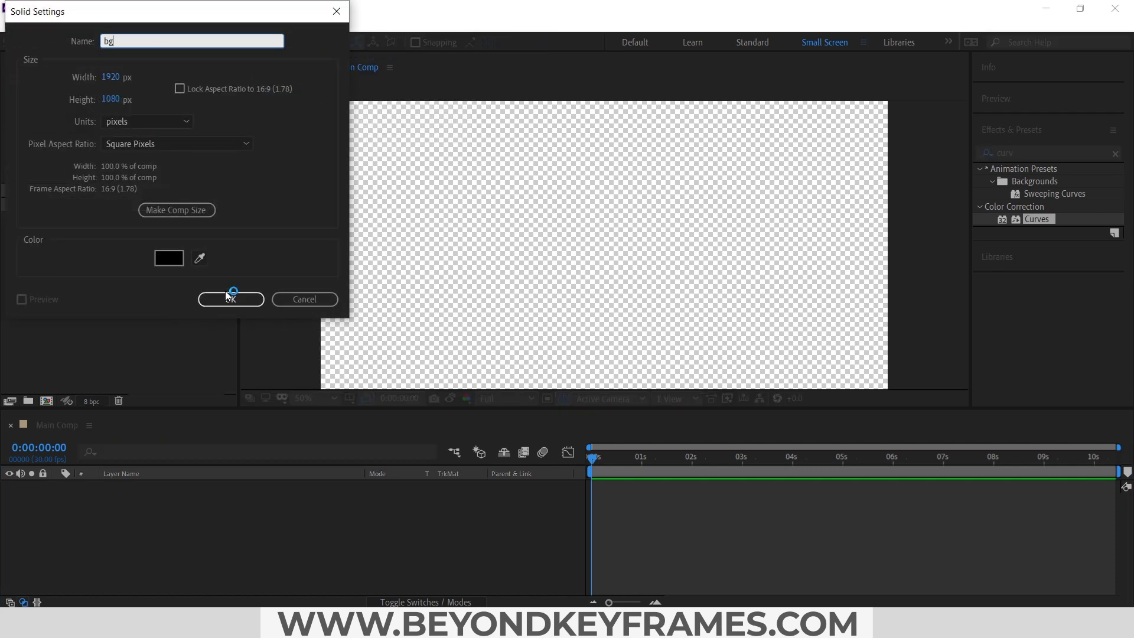
left_click(229, 298)
left_click(115, 547)
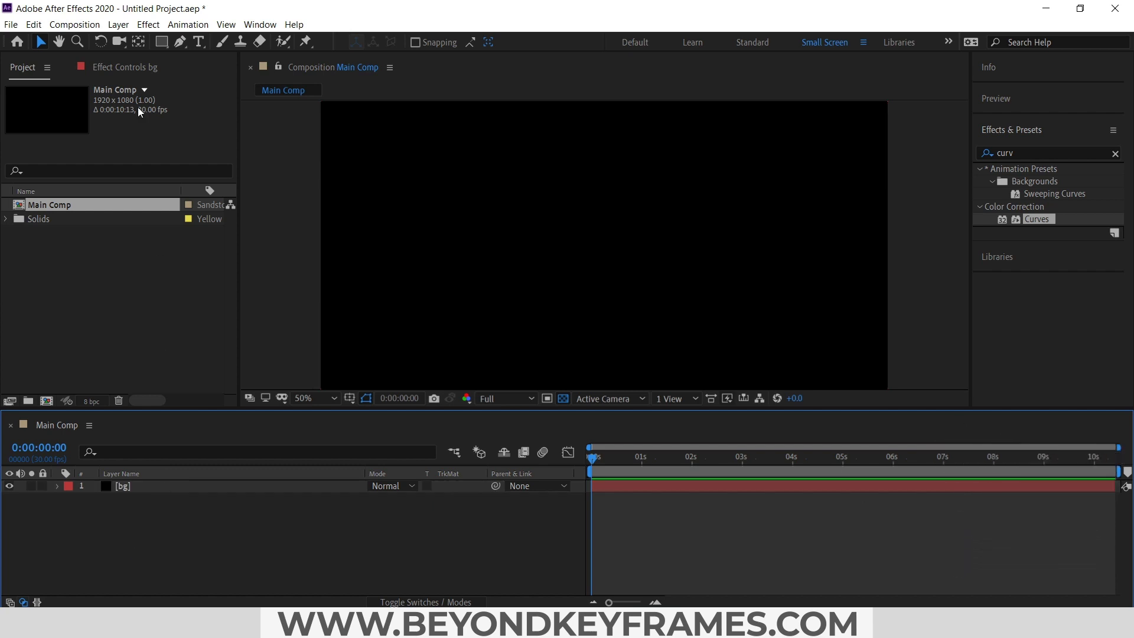
Step: Add a second black solid above the bg layer with the default name and size
left_click(118, 24)
mouse_move(133, 37)
left_click(410, 41)
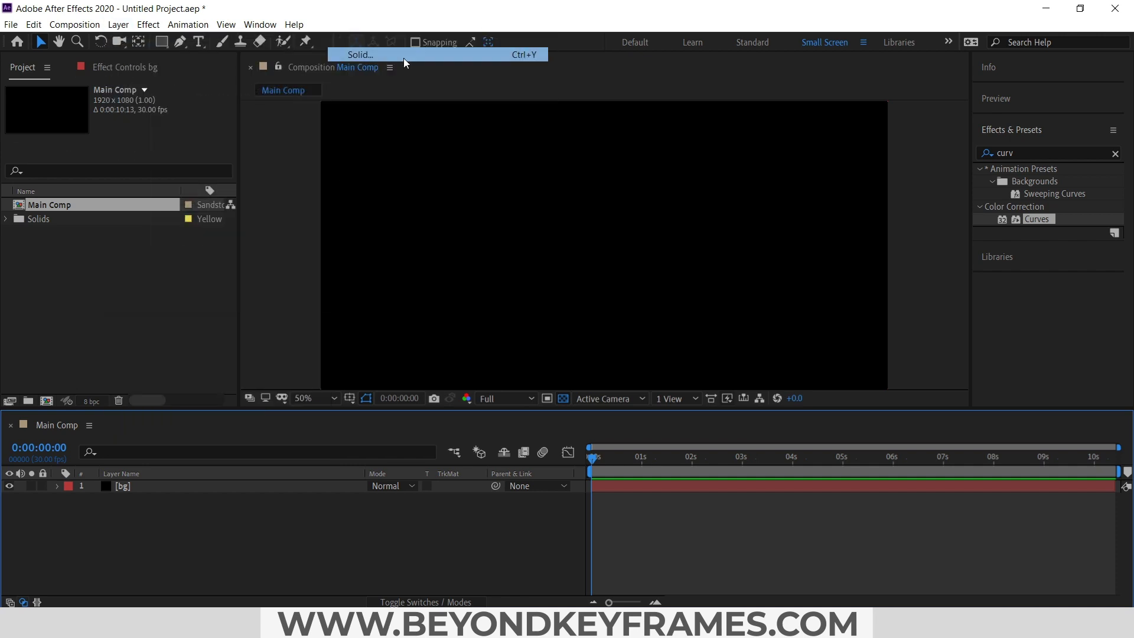
left_click(230, 299)
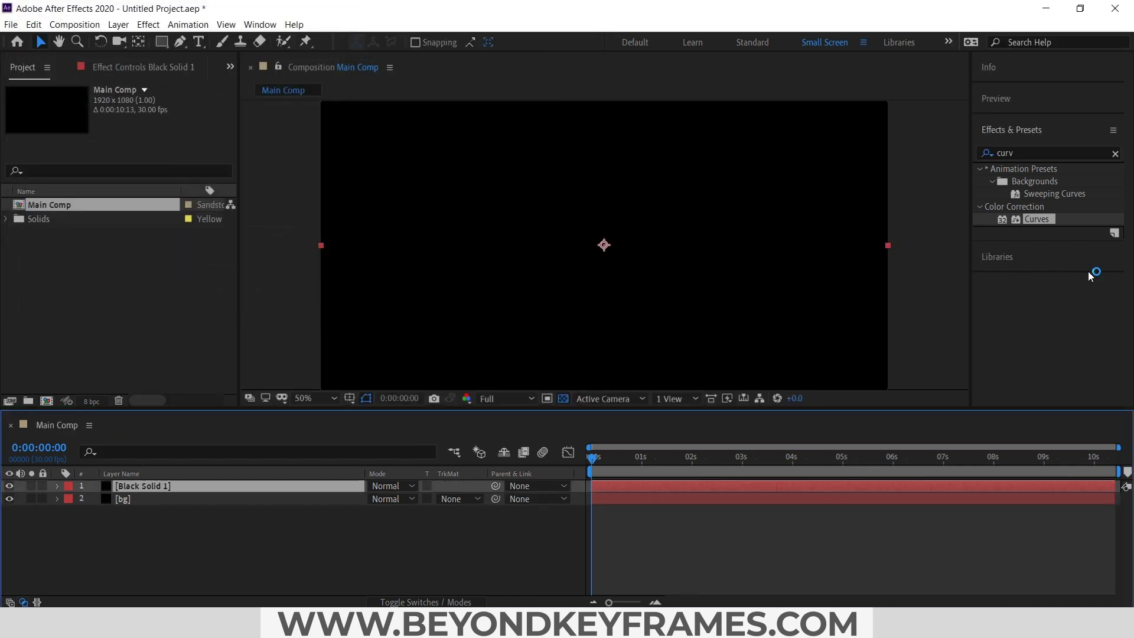
Step: Find the Gradient Ramp effect and apply it to the second black solid
left_click(1038, 153)
double_click(1038, 153)
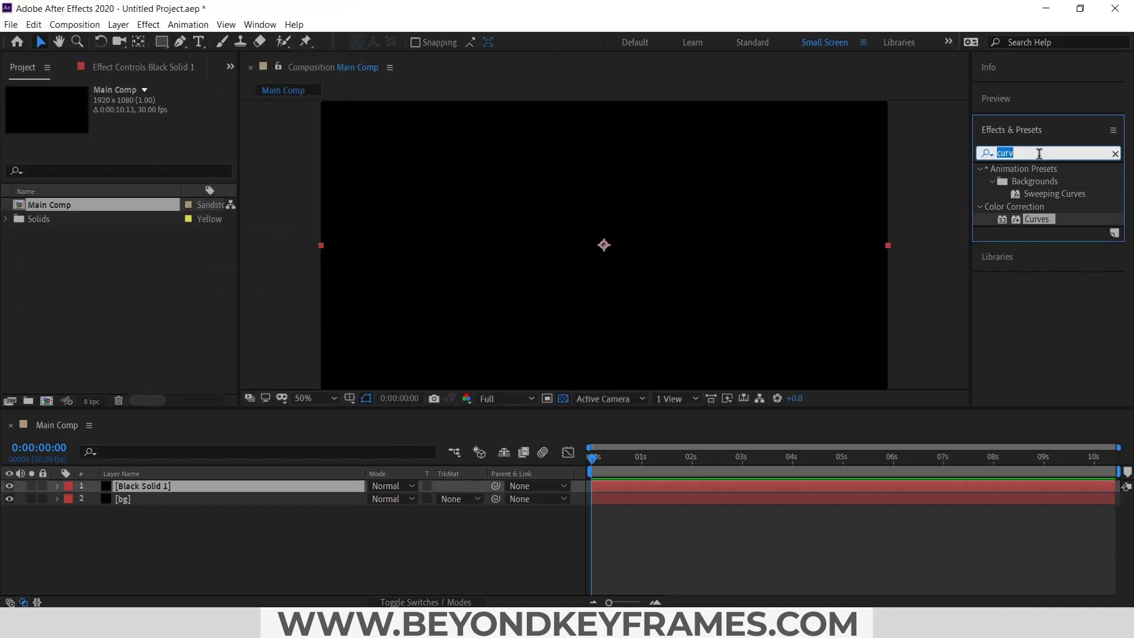
type("ramp")
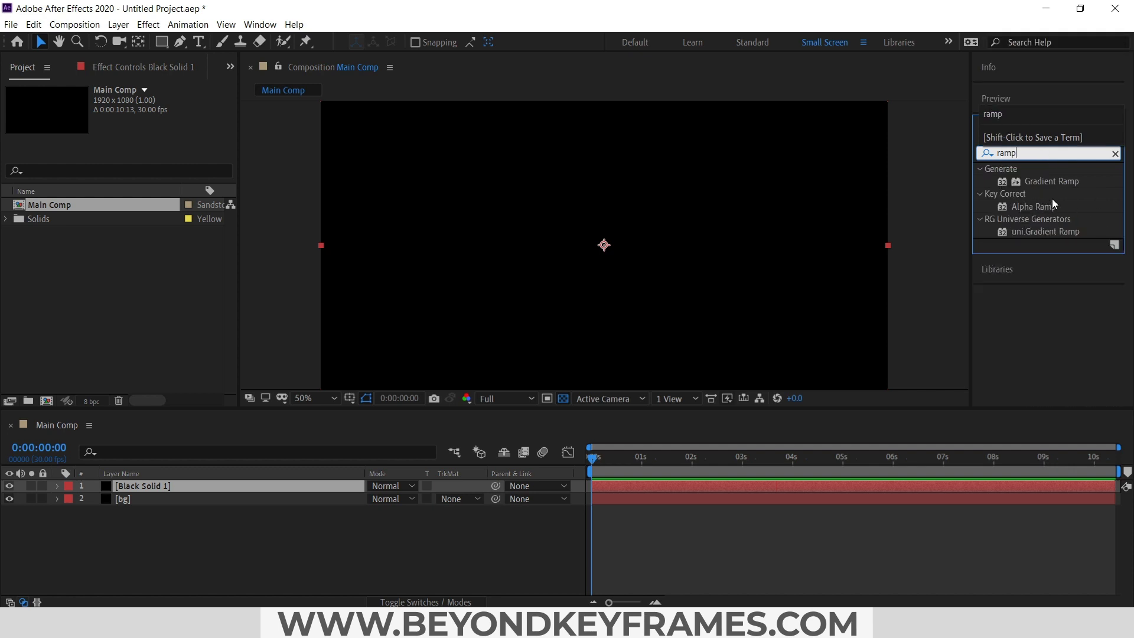
left_click_drag(1054, 183, 222, 483)
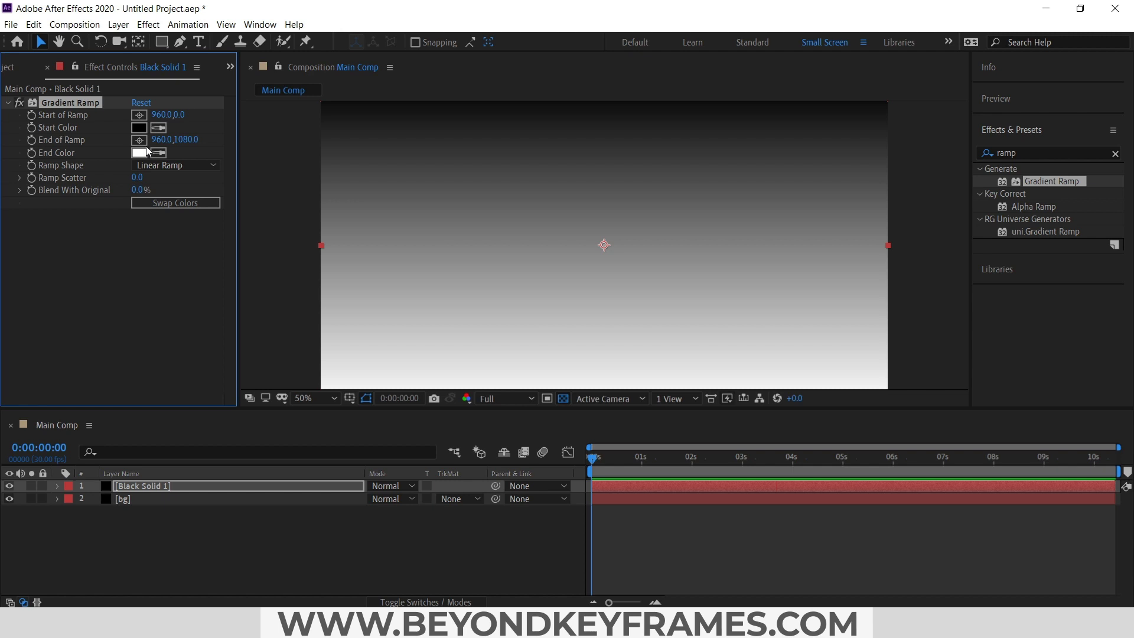
Step: Set the Gradient Ramp's start color to bright red and its end color to black (000000)
left_click(138, 127)
left_click(195, 51)
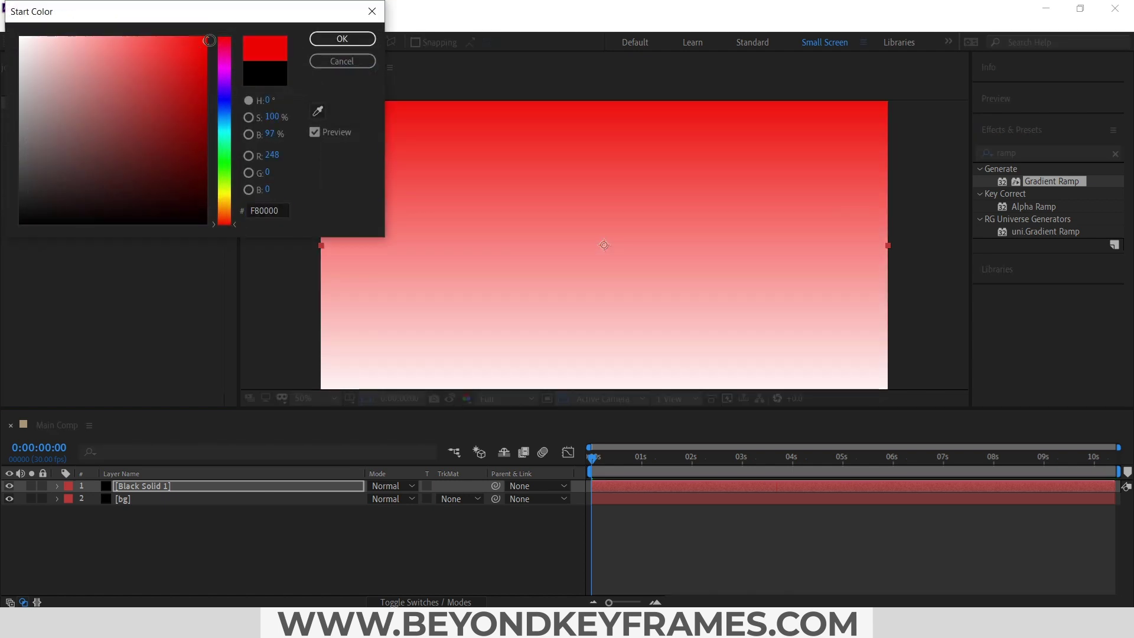
left_click(210, 35)
left_click(342, 39)
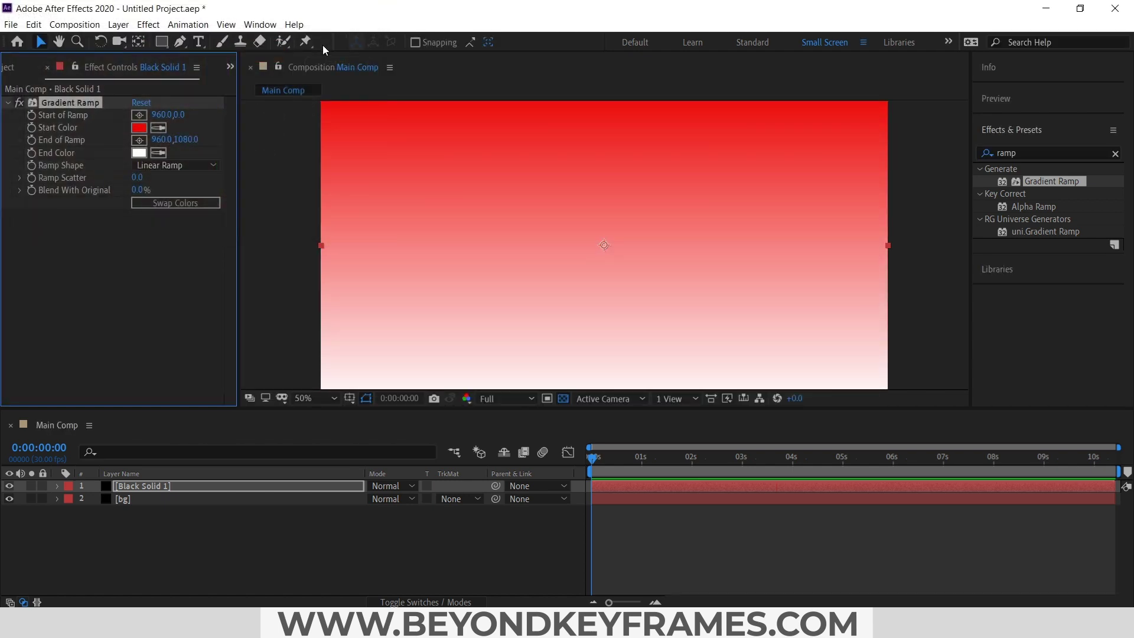
left_click(140, 153)
left_click(20, 222)
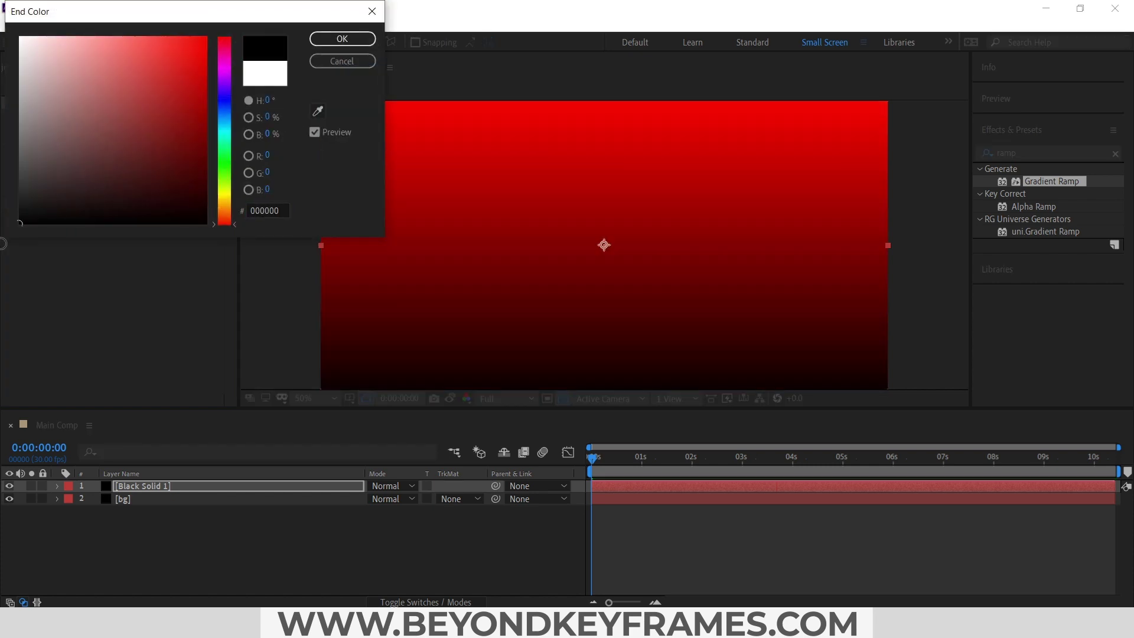
left_click(334, 45)
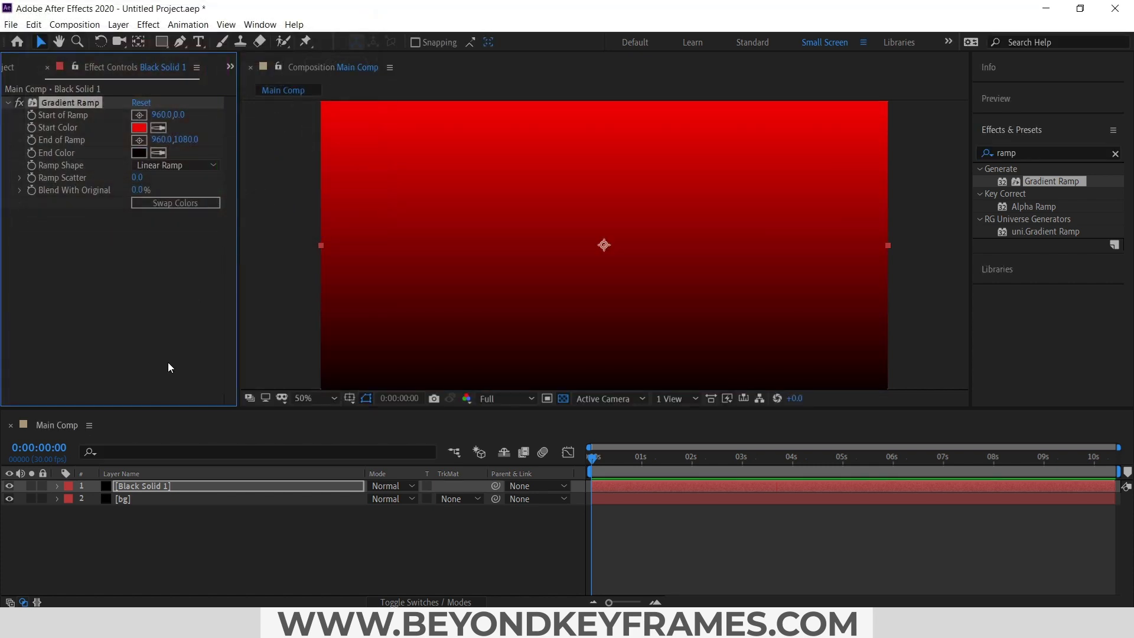
Step: Place the ramp's start point at the frame's upper-right corner, about 1932, -4, and change the ramp shape to Radial Ramp
key("comma")
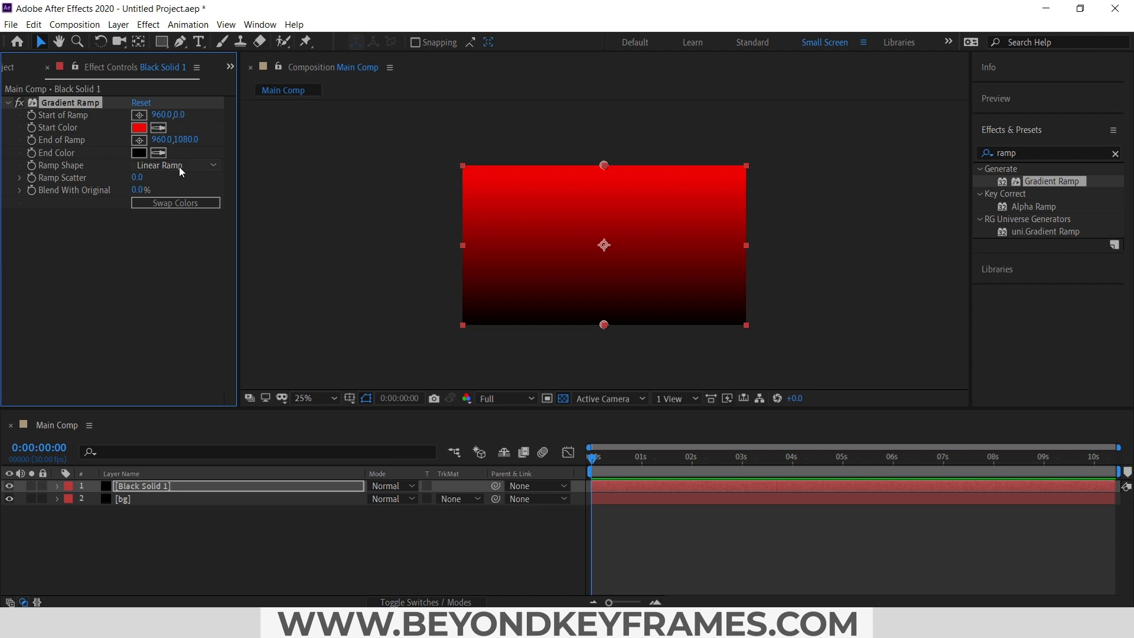
left_click(140, 115)
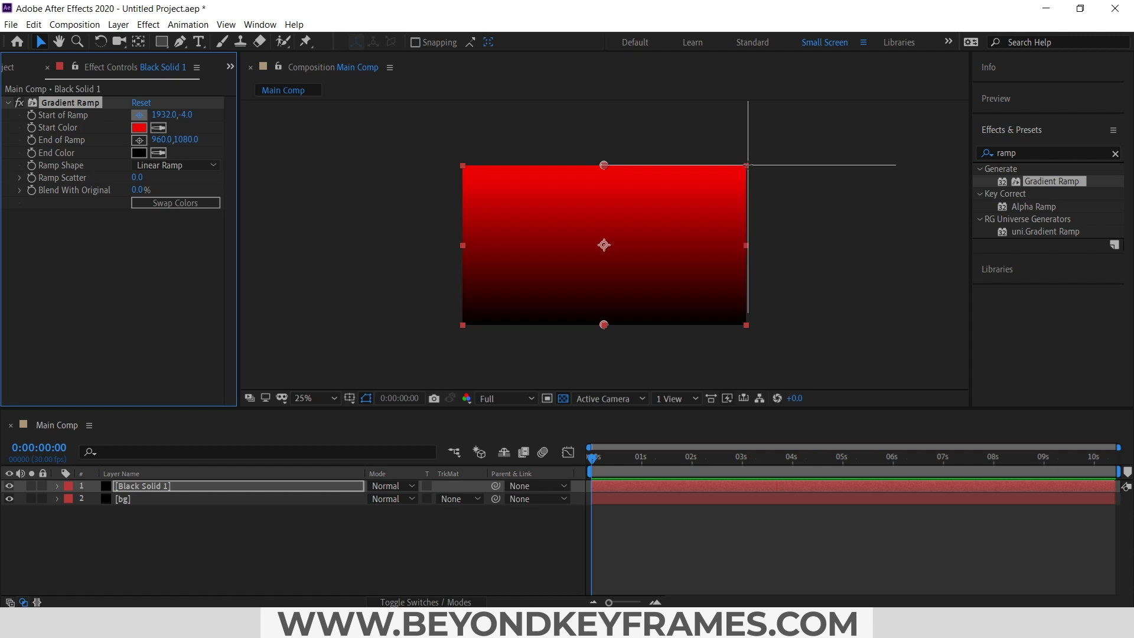
left_click(747, 164)
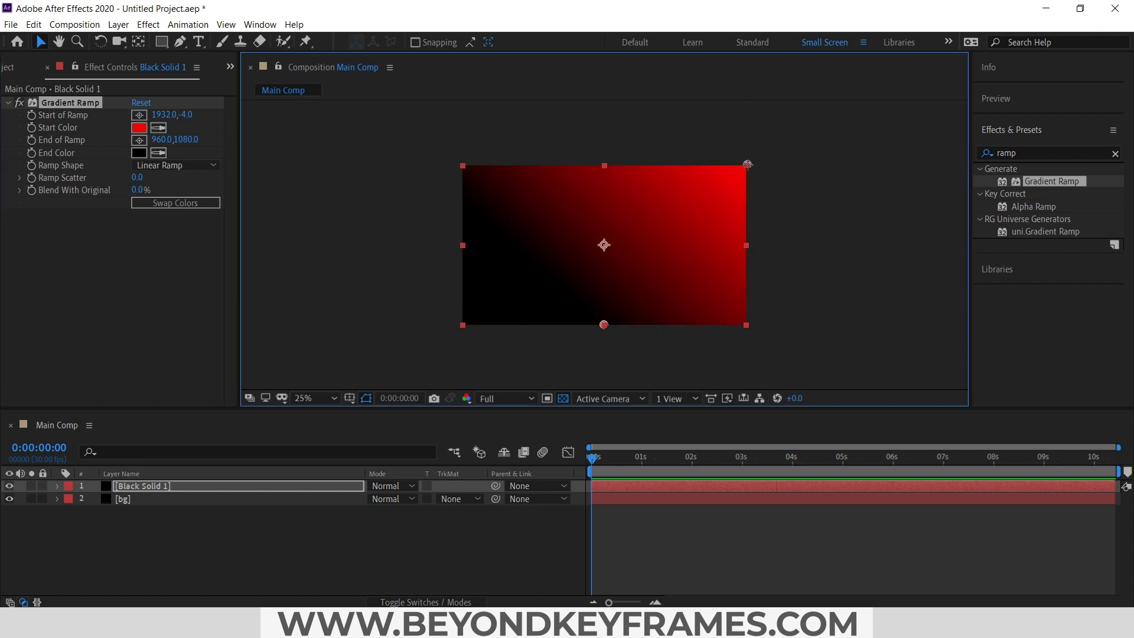
left_click(179, 168)
left_click(188, 193)
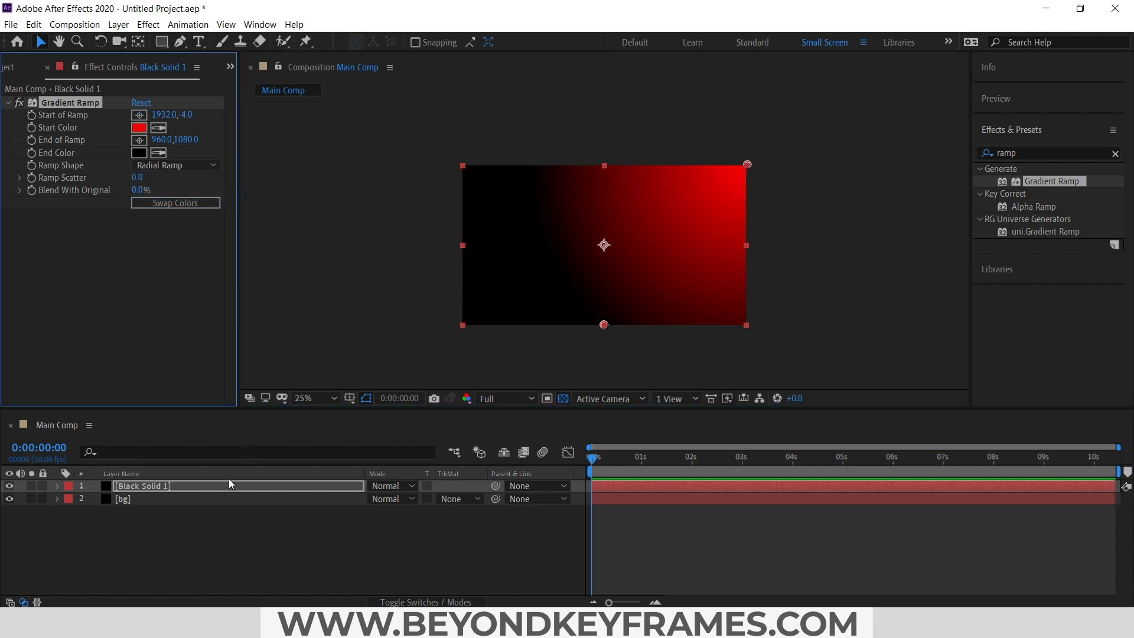
Step: Set the opacity of the gradient solid layer to 40%
left_click(220, 484)
key("t")
left_click(378, 498)
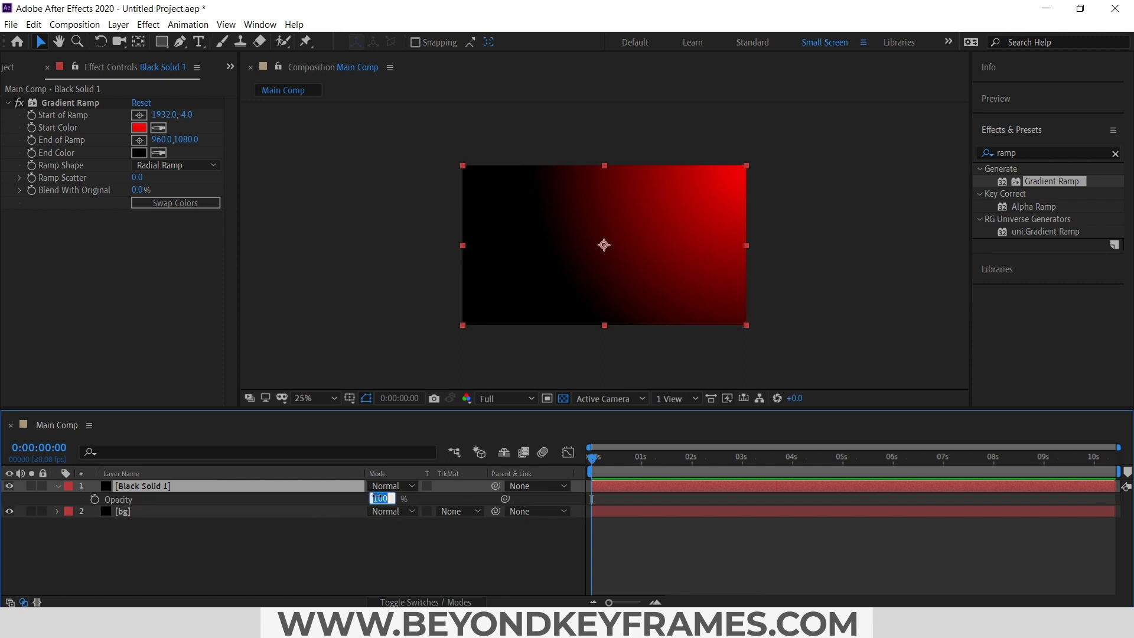
type("40")
key("Return")
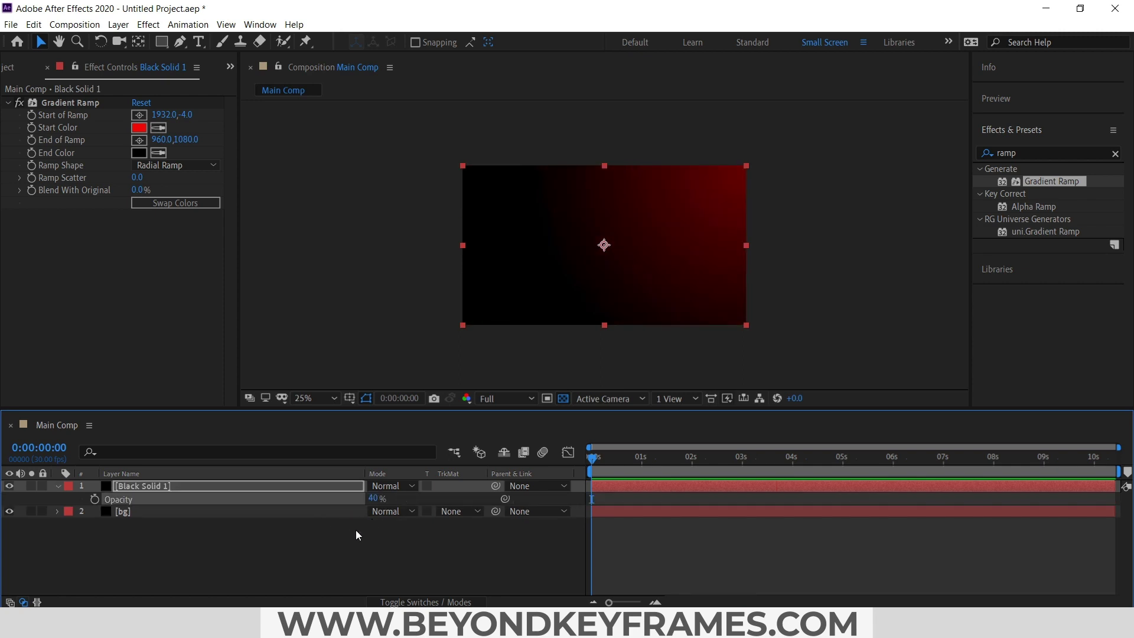
left_click(355, 532)
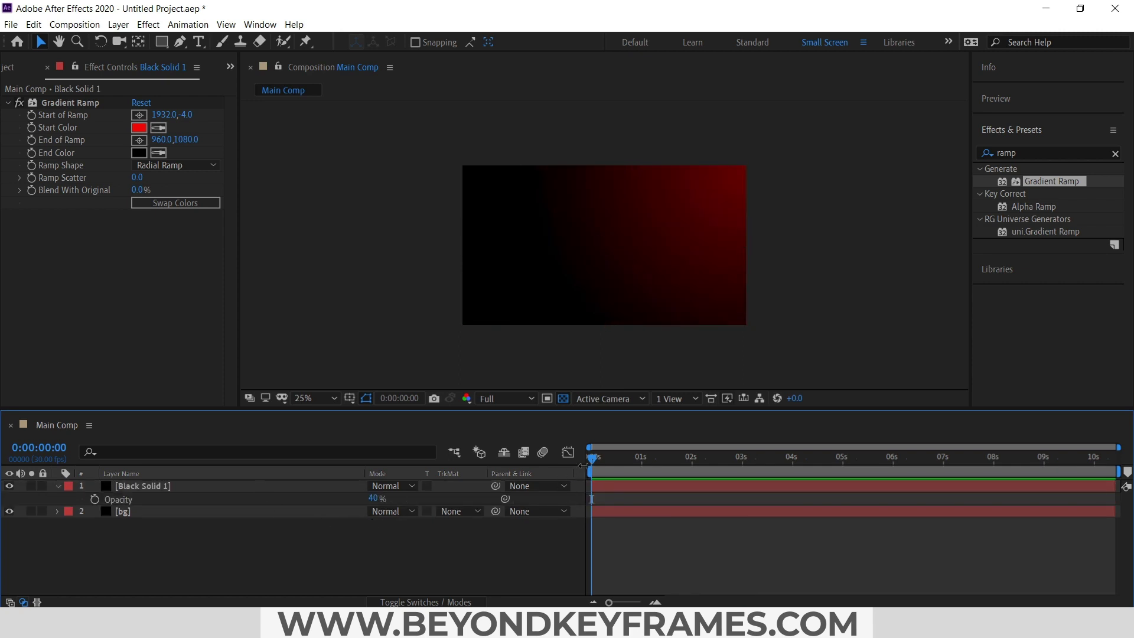
Step: Import pngwing.com.png and create a new composition named Image Placeholder
left_click_drag(592, 459, 146, 540)
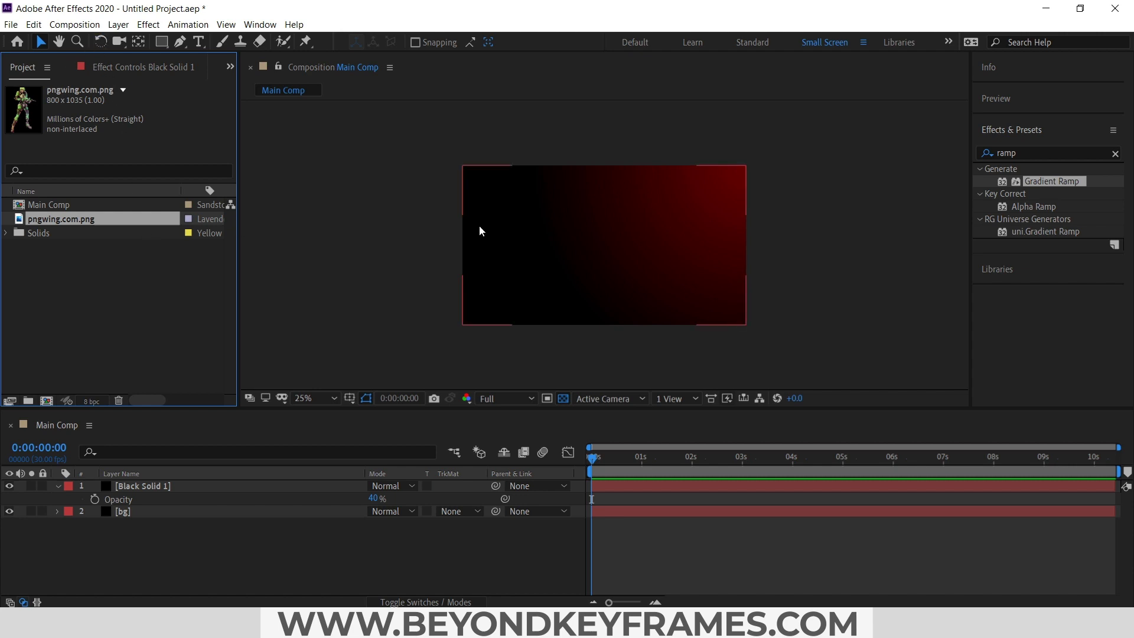
left_click(75, 24)
left_click(88, 38)
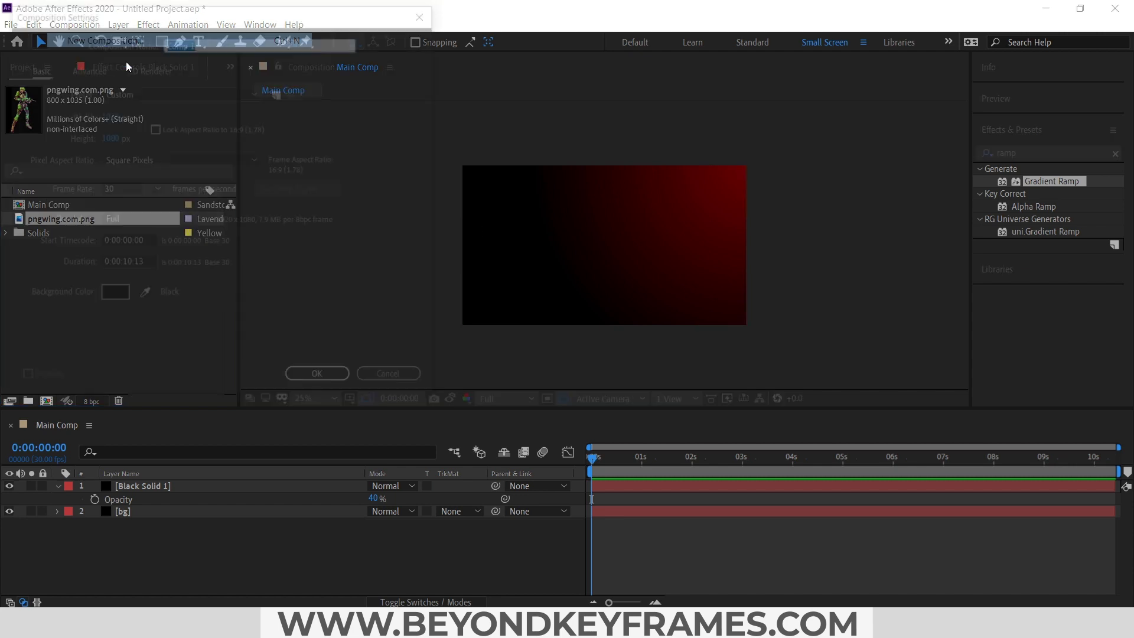
type("Image")
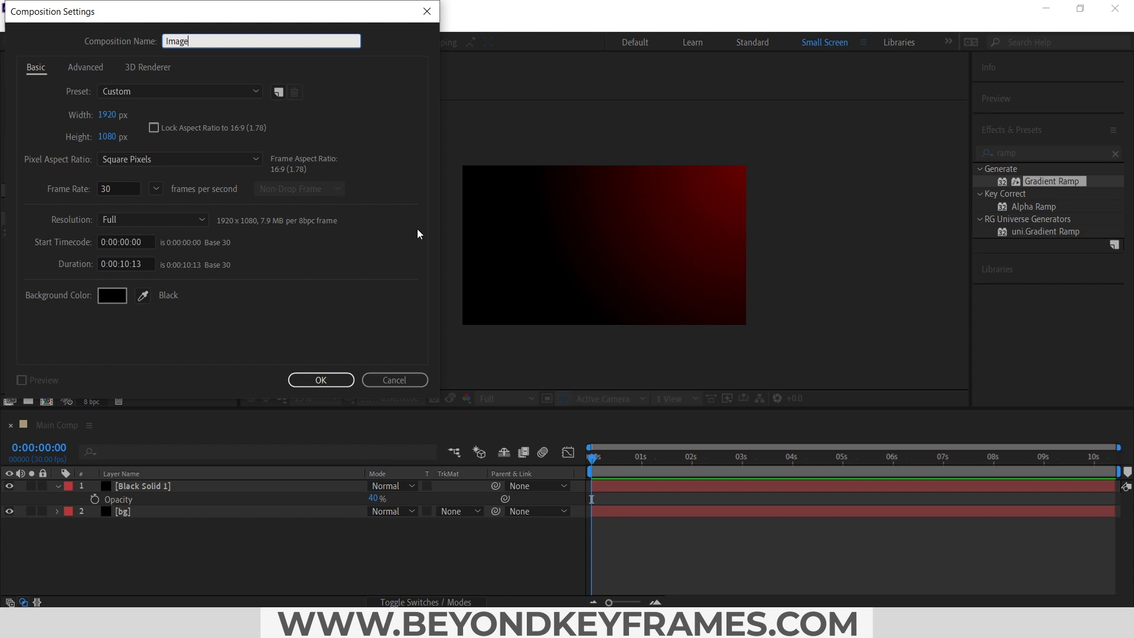
type(" Placeholder")
key("Return")
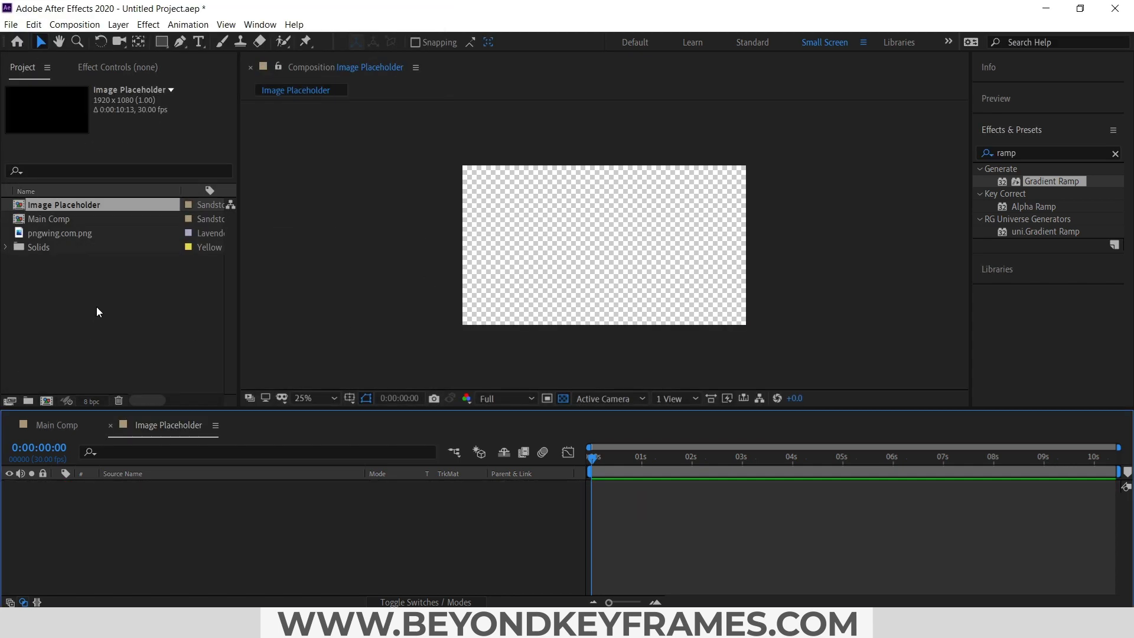
Step: Place pngwing.com.png in Image Placeholder, scaled to 217% and shifted down so the character's upper body fills the frame
left_click(97, 306)
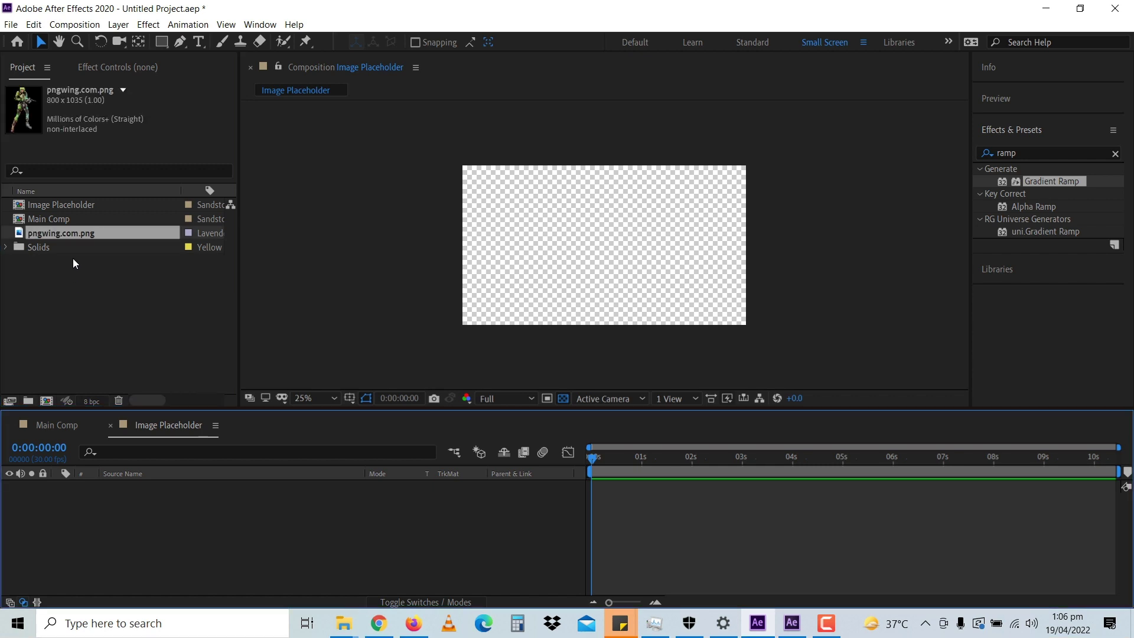
left_click_drag(78, 236, 177, 512)
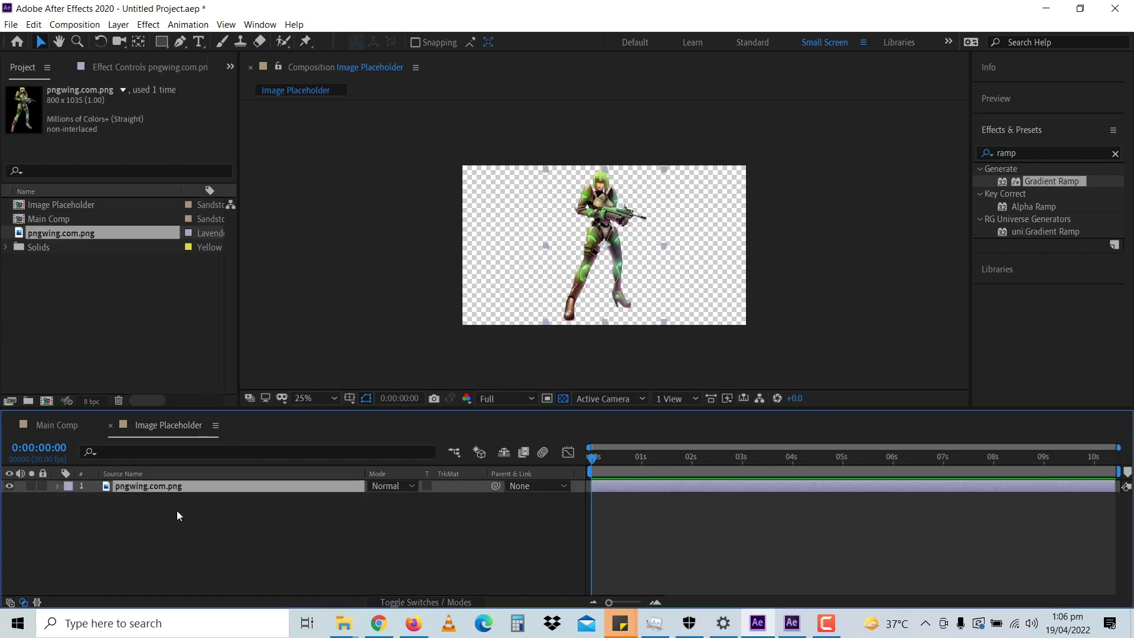
key("s")
left_click_drag(408, 500, 474, 501)
mouse_move(608, 293)
left_mouse_down()
mouse_move(609, 308)
mouse_move(611, 279)
left_mouse_up()
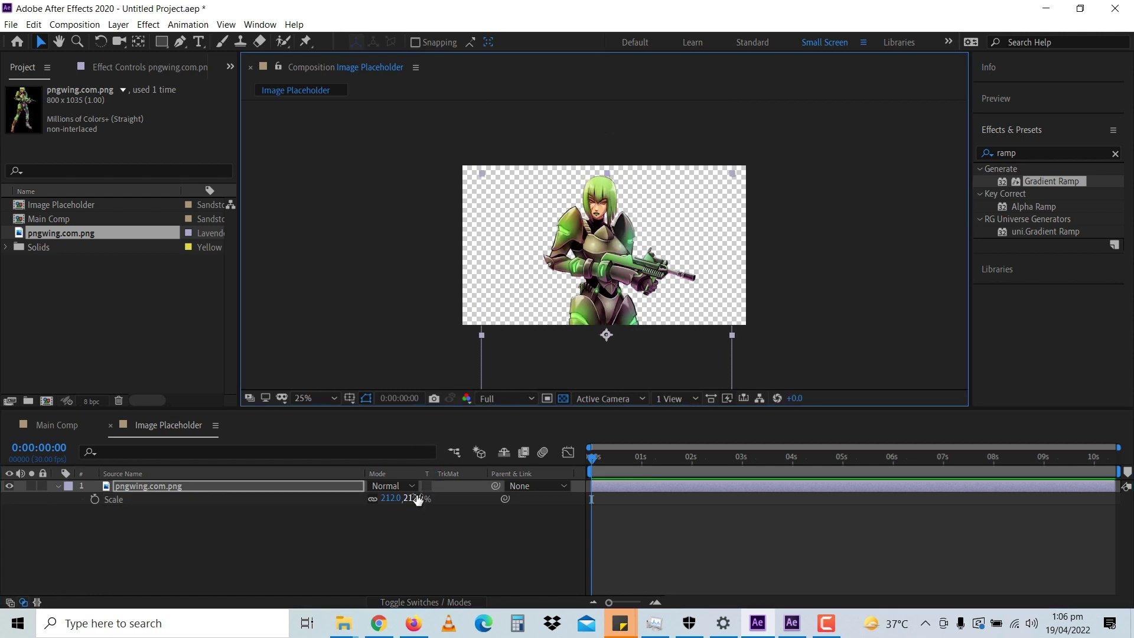
left_click_drag(417, 500, 421, 500)
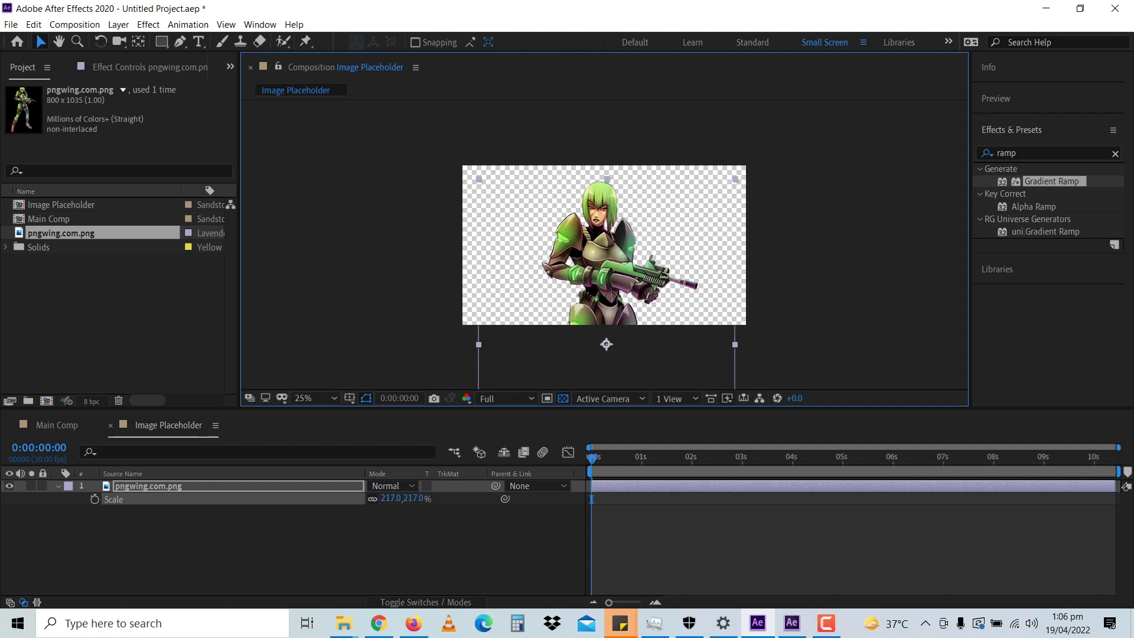
left_click(334, 398)
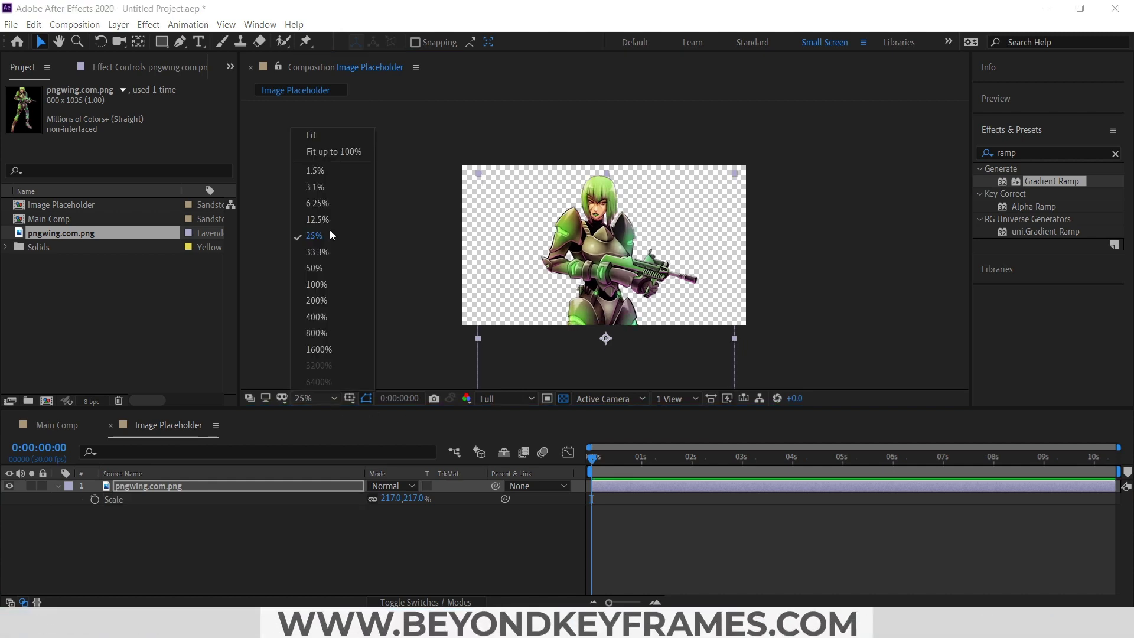
left_click(336, 152)
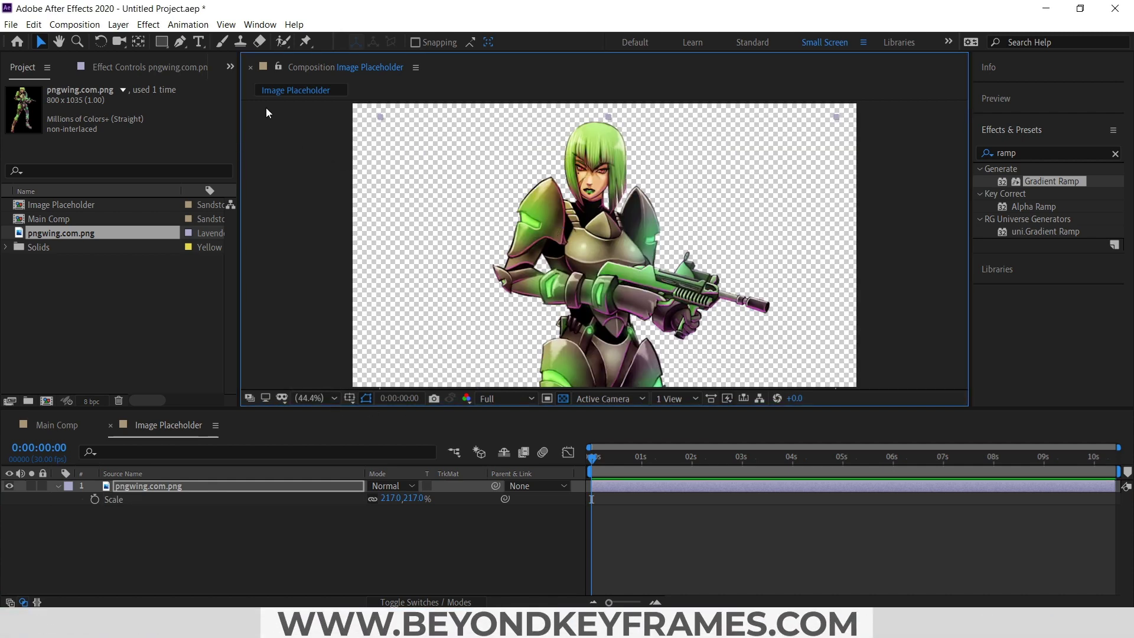
Step: Add the Image Placeholder composition to Main Comp as the top layer, above the gradient solid
left_click(57, 425)
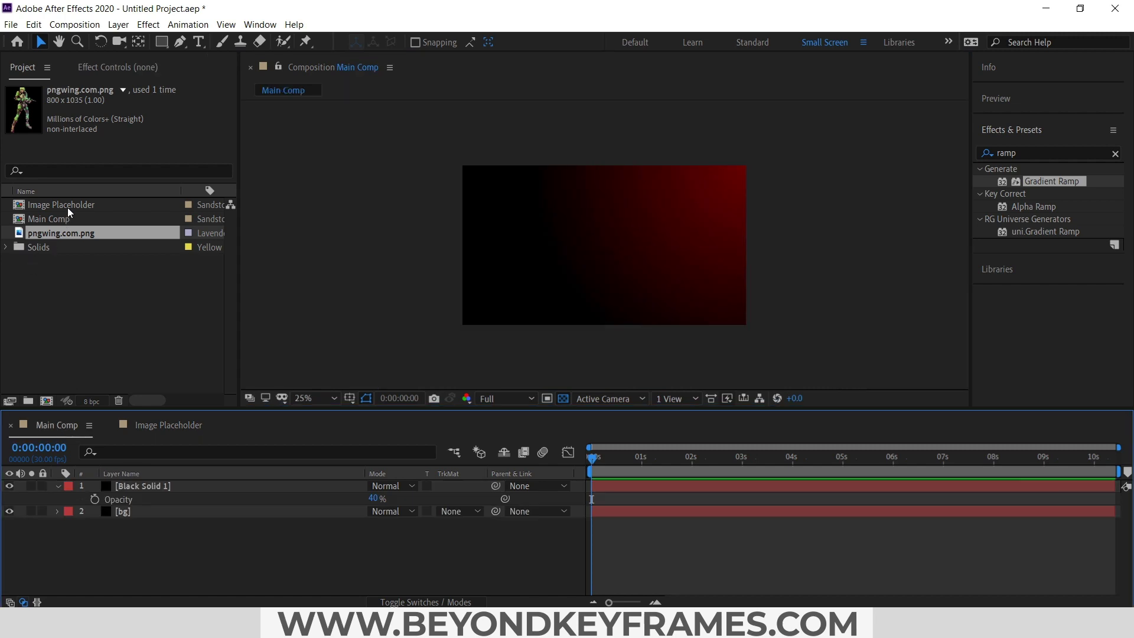
left_click_drag(68, 206, 150, 483)
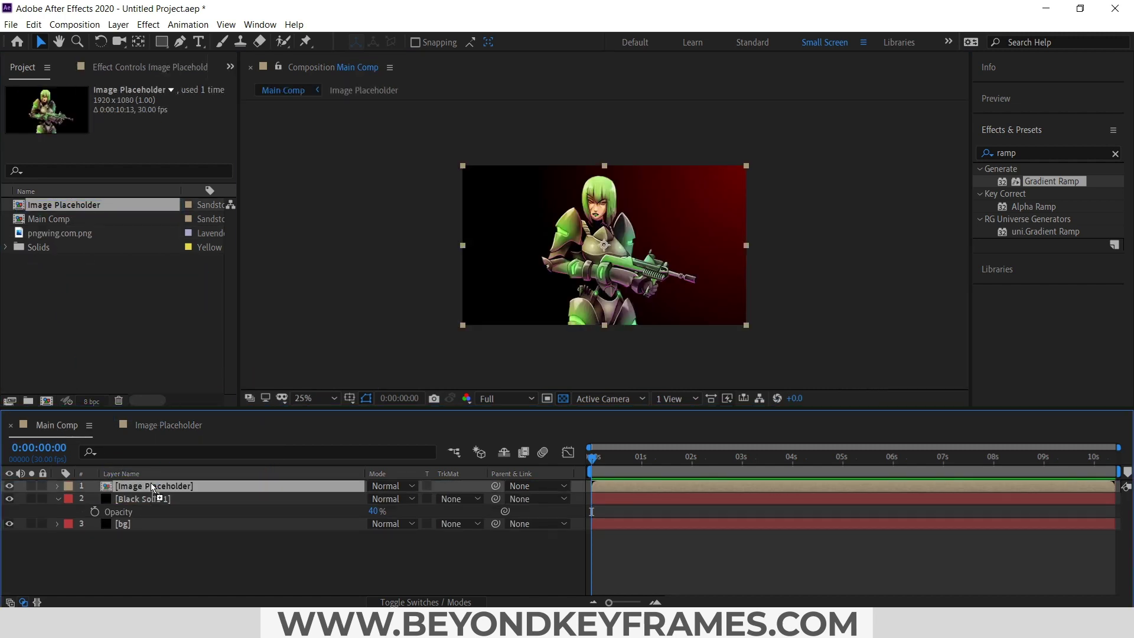
Step: Create a comp-sized black solid named ramp as the top layer of Main Comp
left_click(162, 544)
left_click(118, 25)
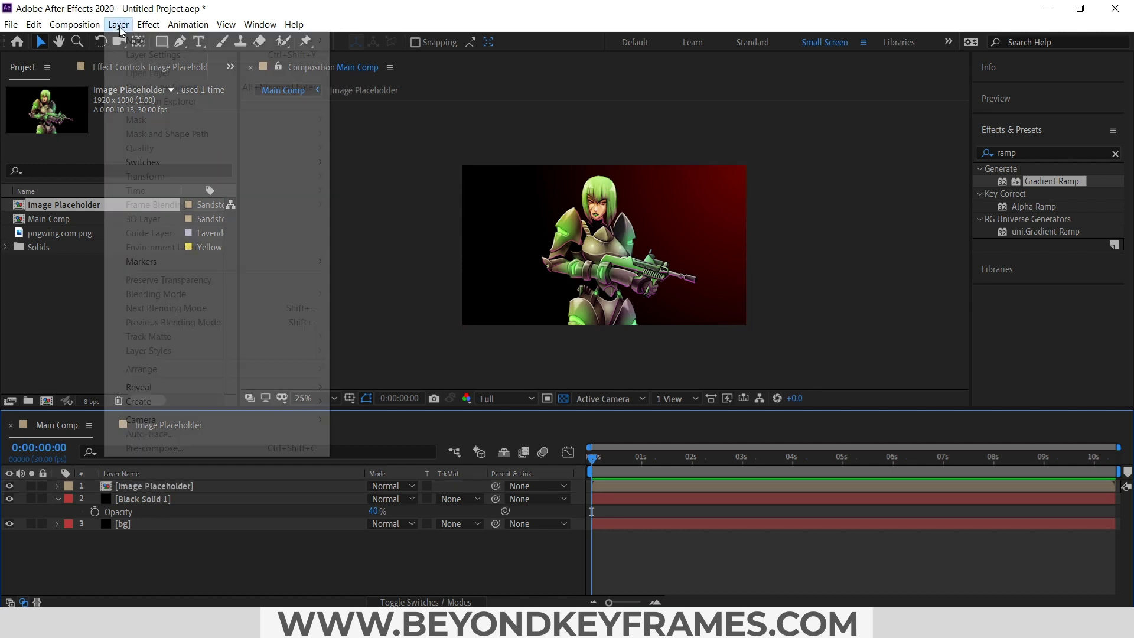
mouse_move(135, 39)
left_click(377, 55)
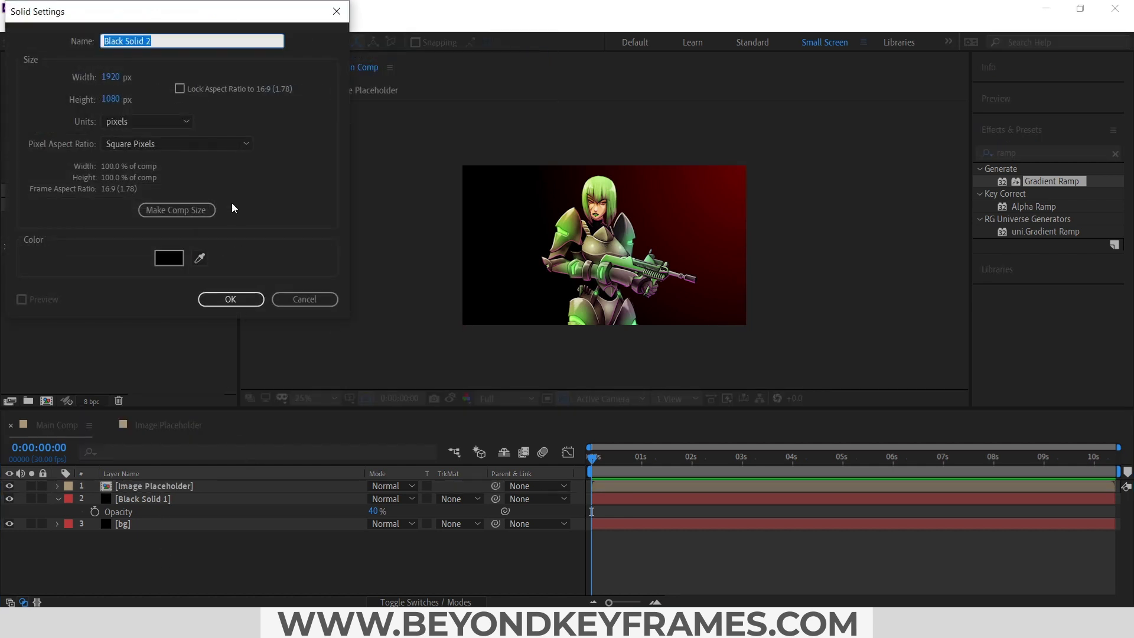
type("ramp")
key("Return")
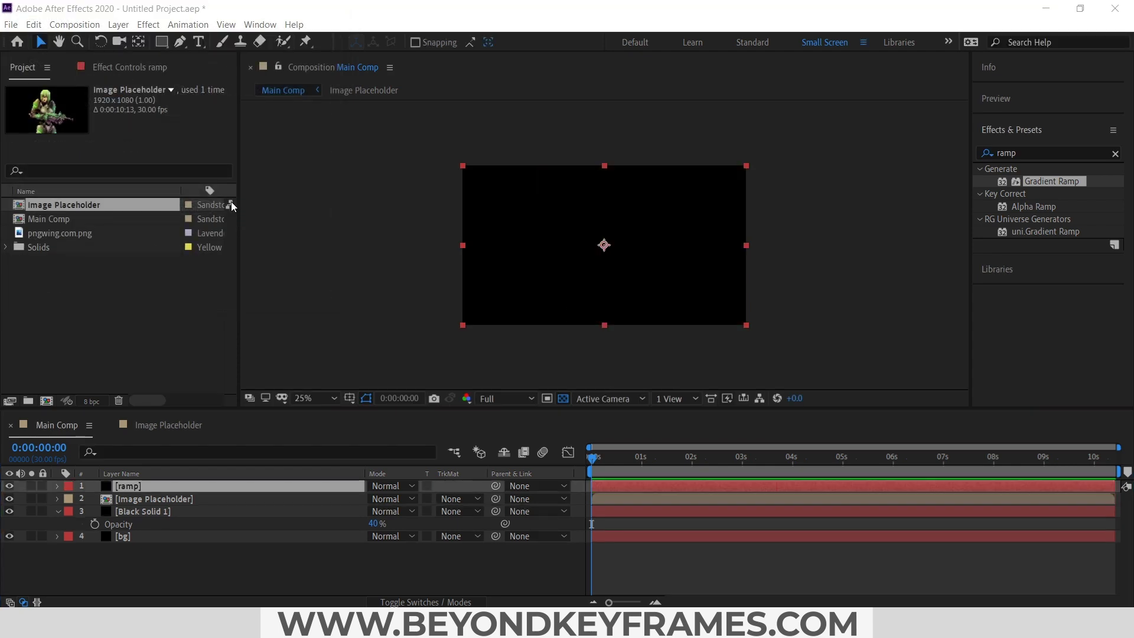
Step: Apply Gradient Ramp to the ramp solid and set the Image Placeholder layer's track matte to Luma Matte "[ramp]"
left_click_drag(1052, 183, 144, 483)
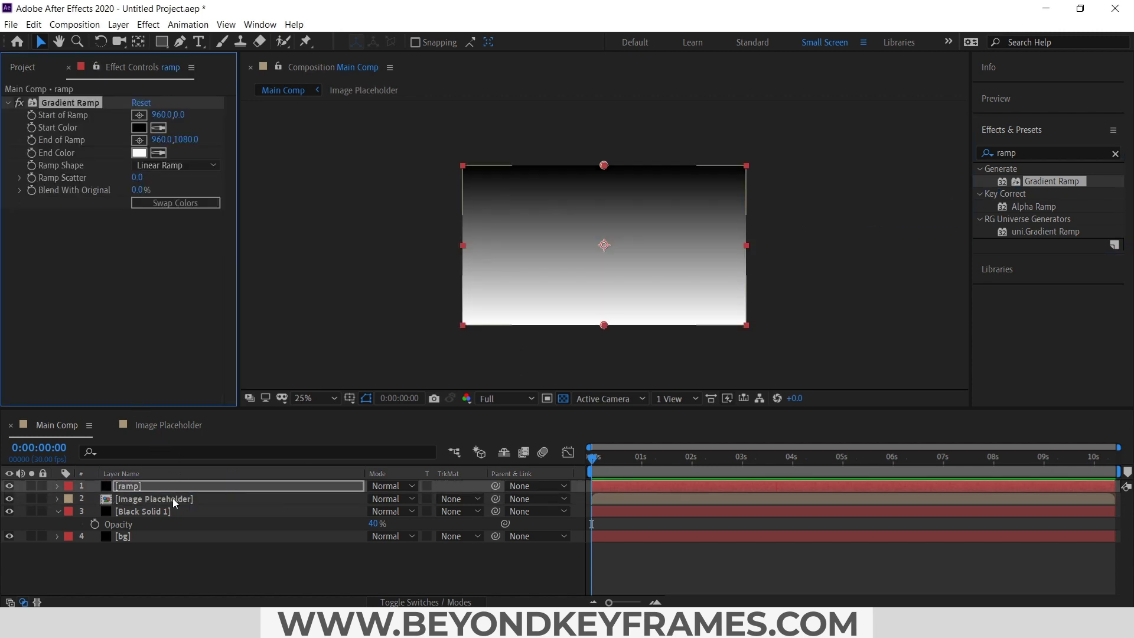
left_click(456, 501)
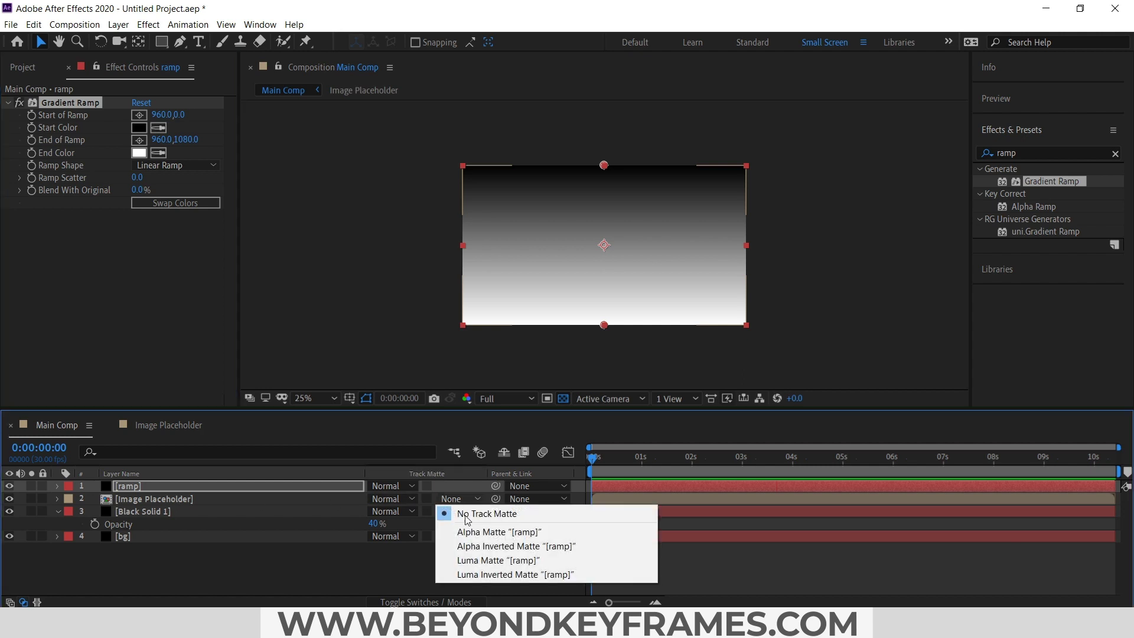
left_click(487, 565)
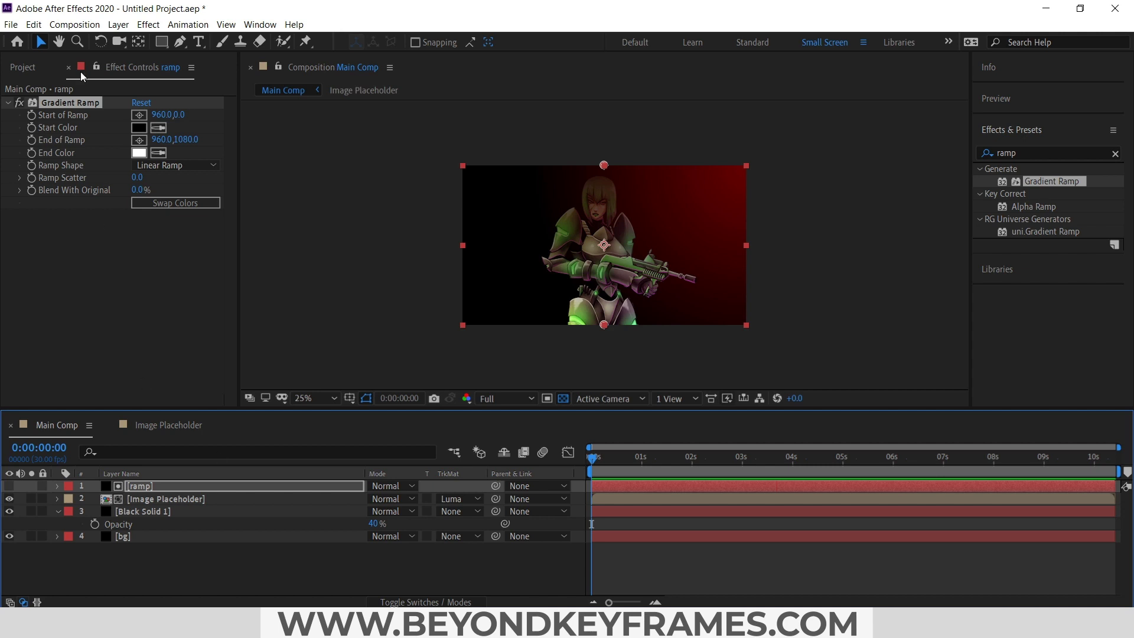
Step: Create a new 1920 x 1080 composition named Neon Ring at 30 fps with a duration of 0:00:10:13
left_click(89, 25)
left_click(94, 42)
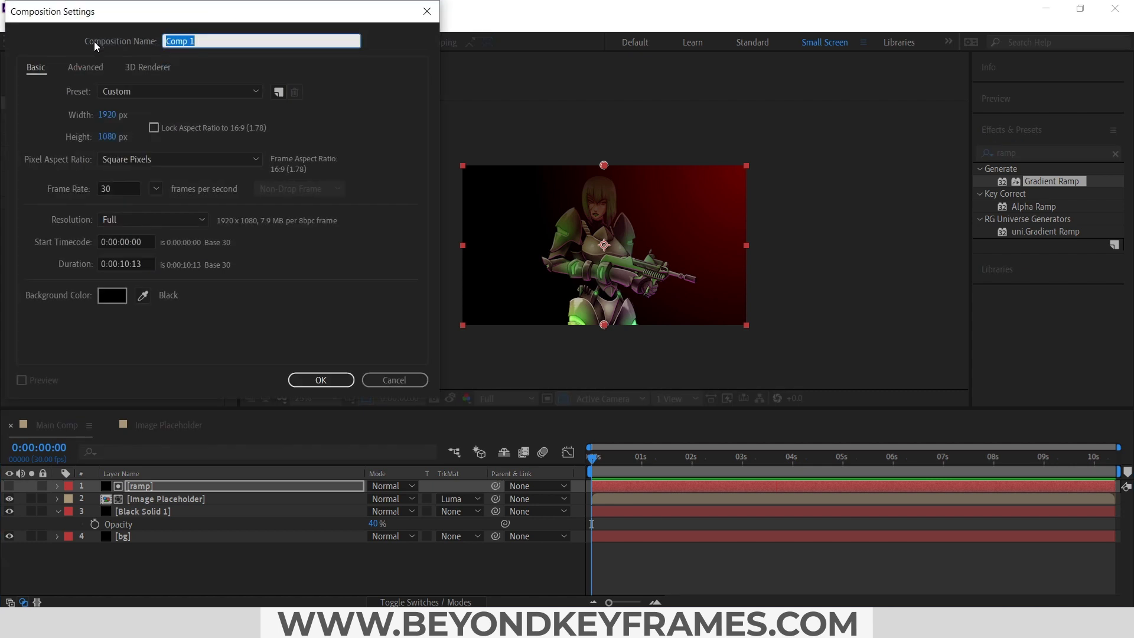
type("Neon Ring")
key("Return")
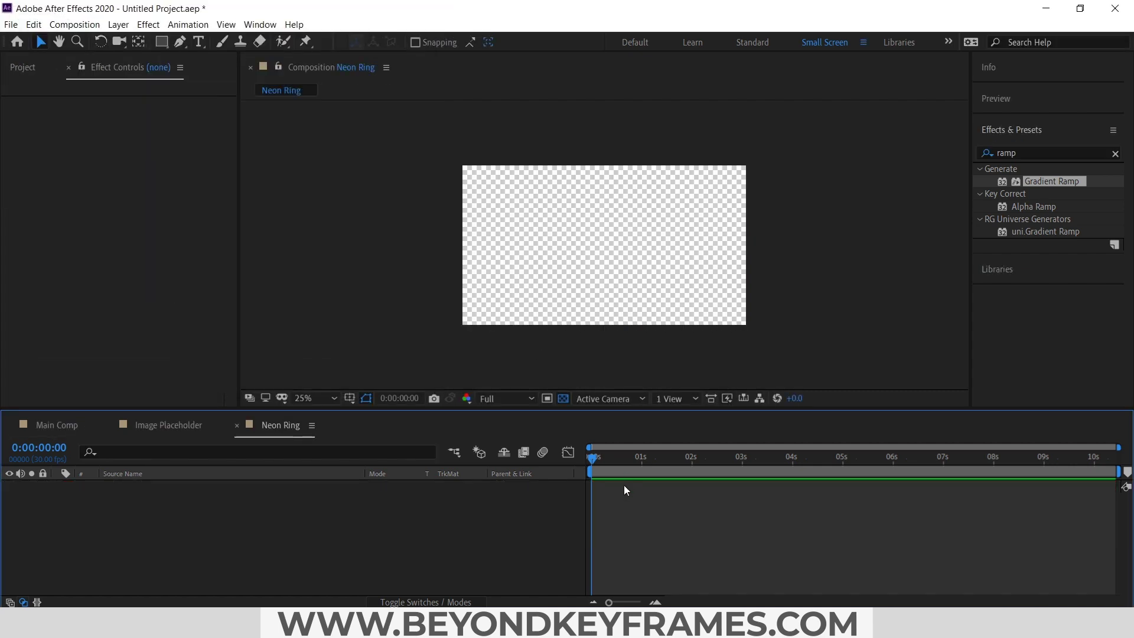
Step: Add a black 1920 x 1080 solid named neon ring to the Neon Ring composition
left_click(118, 24)
mouse_move(171, 41)
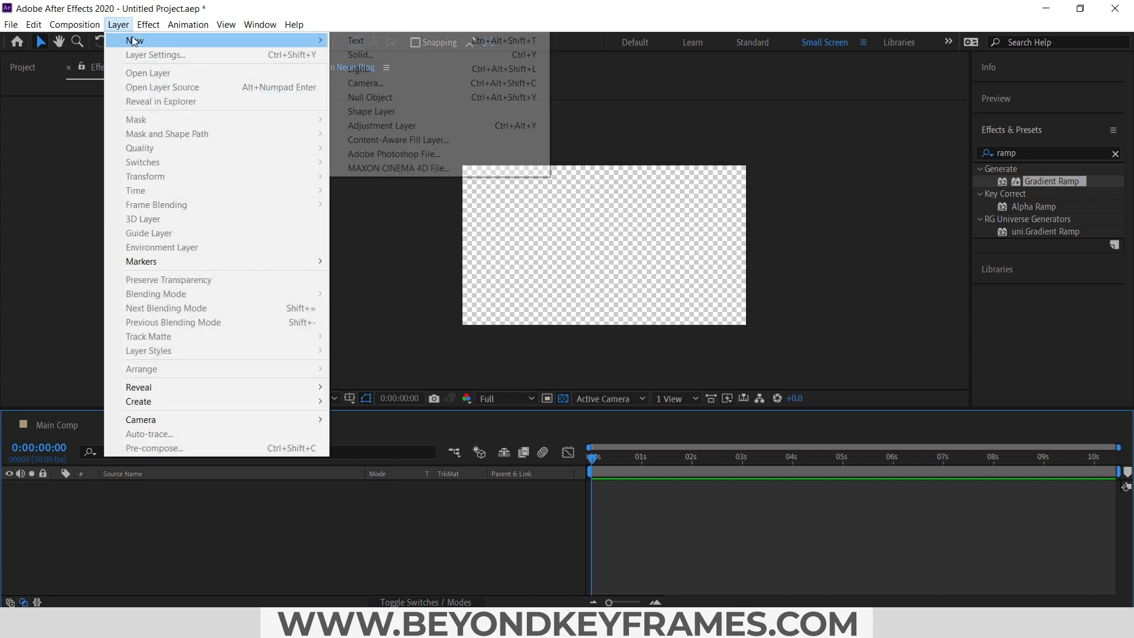
left_click(422, 54)
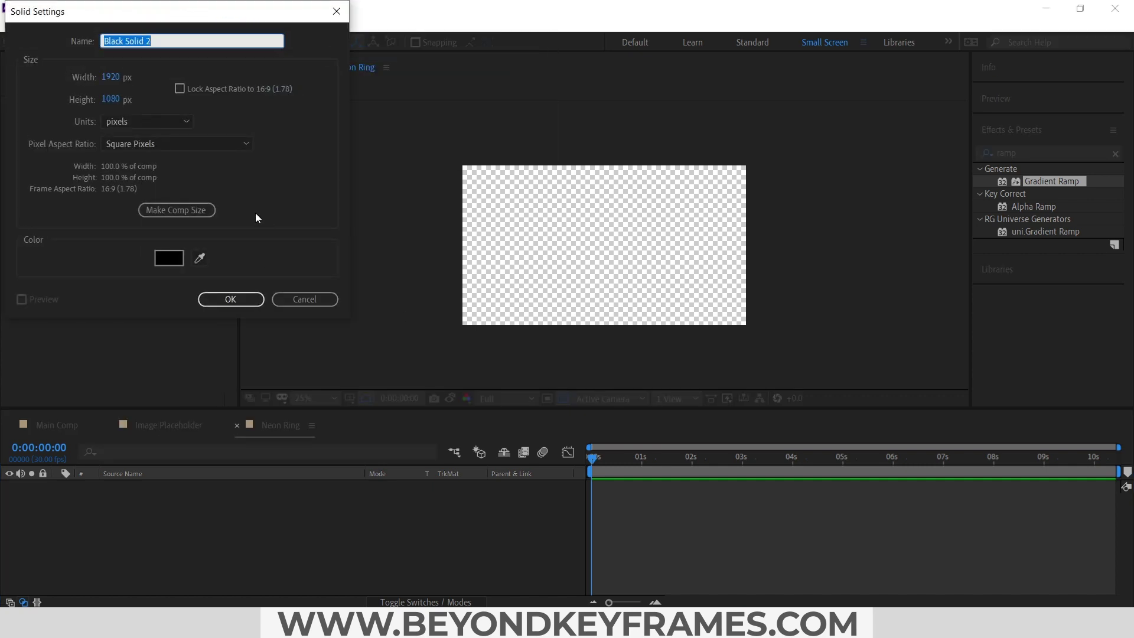
type("neon run")
key("BackSpace")
key("BackSpace")
type("ing")
key("Return")
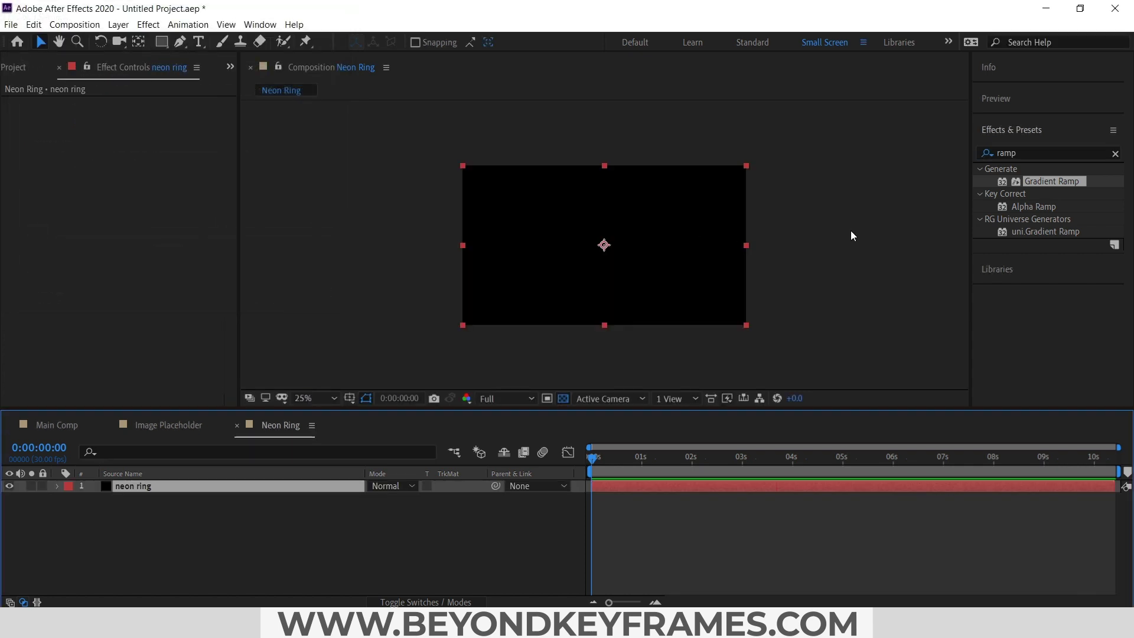
Step: Find the Saber effect and apply it to the neon ring solid
double_click(1027, 154)
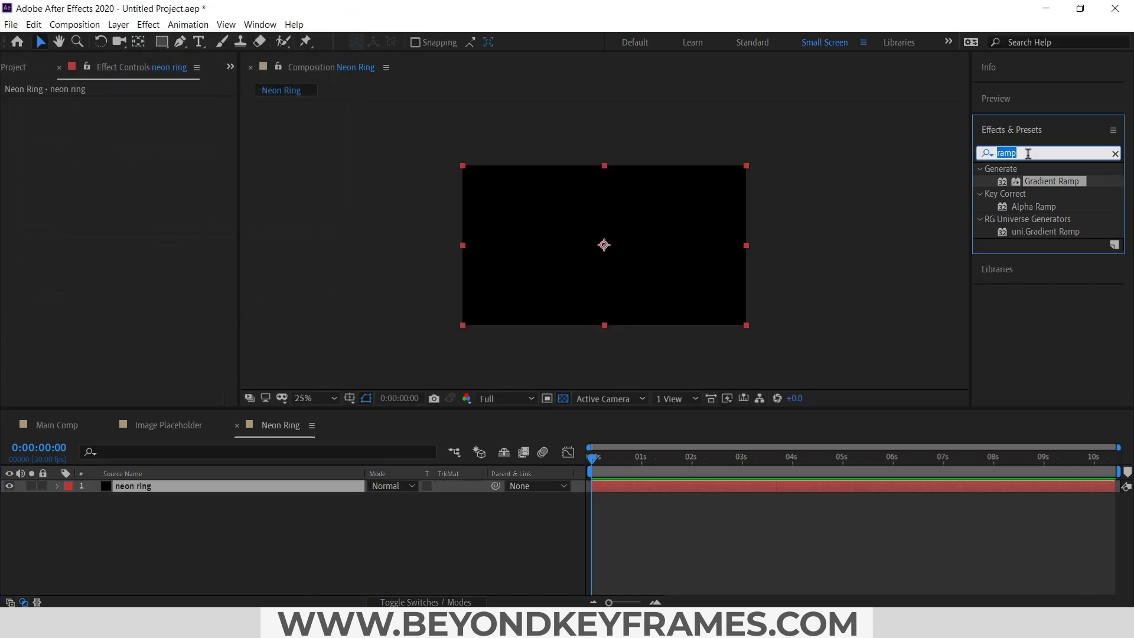
type("saber")
left_click_drag(1027, 183, 145, 486)
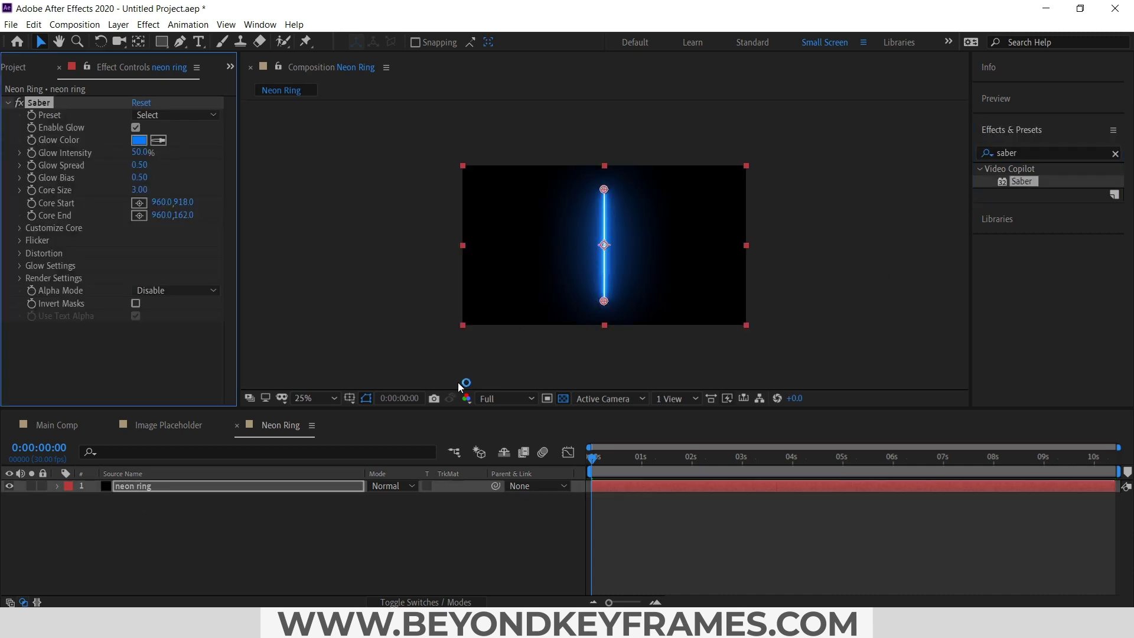
Step: Show the title/action safe guides and fit the Neon Ring composition in an enlarged viewer
left_click(350, 399)
left_click(378, 410)
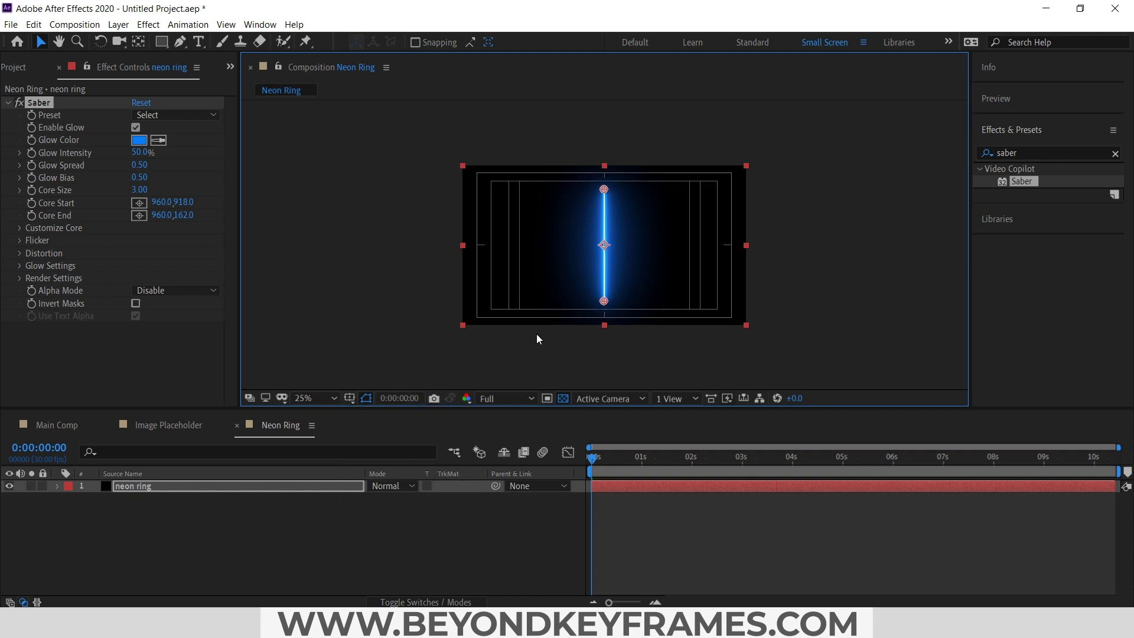
left_click(317, 397)
left_click(324, 155)
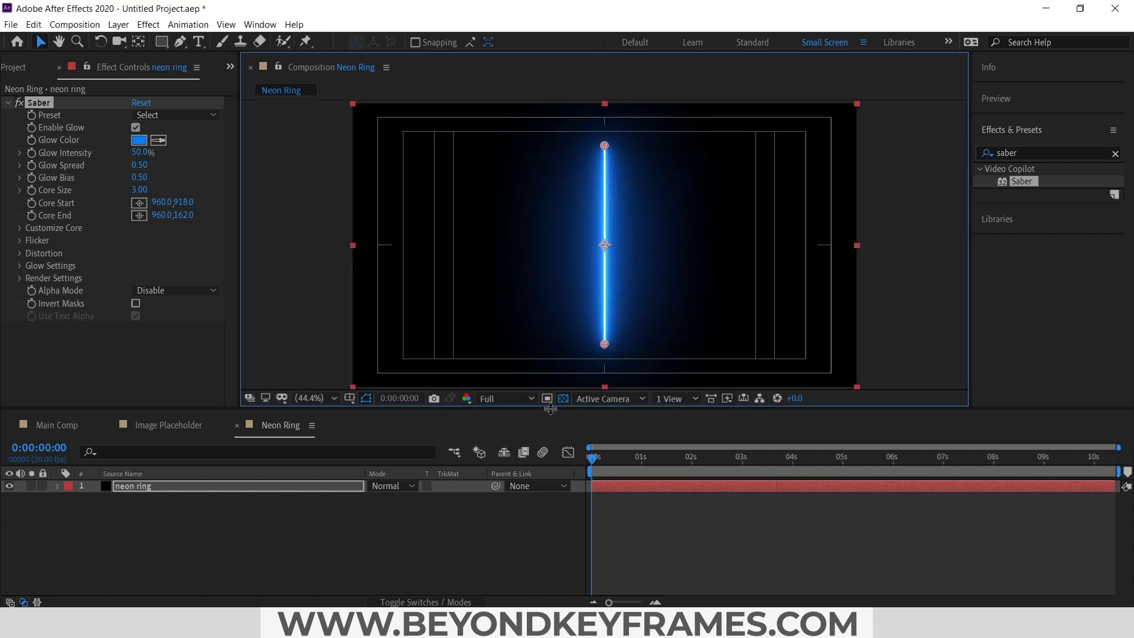
left_click_drag(550, 409, 553, 435)
Step: Draw a closed, flat diamond-shaped four-point mask on the neon ring solid with the Pen tool, centred and spanning the inner safe area's width
left_click(201, 508)
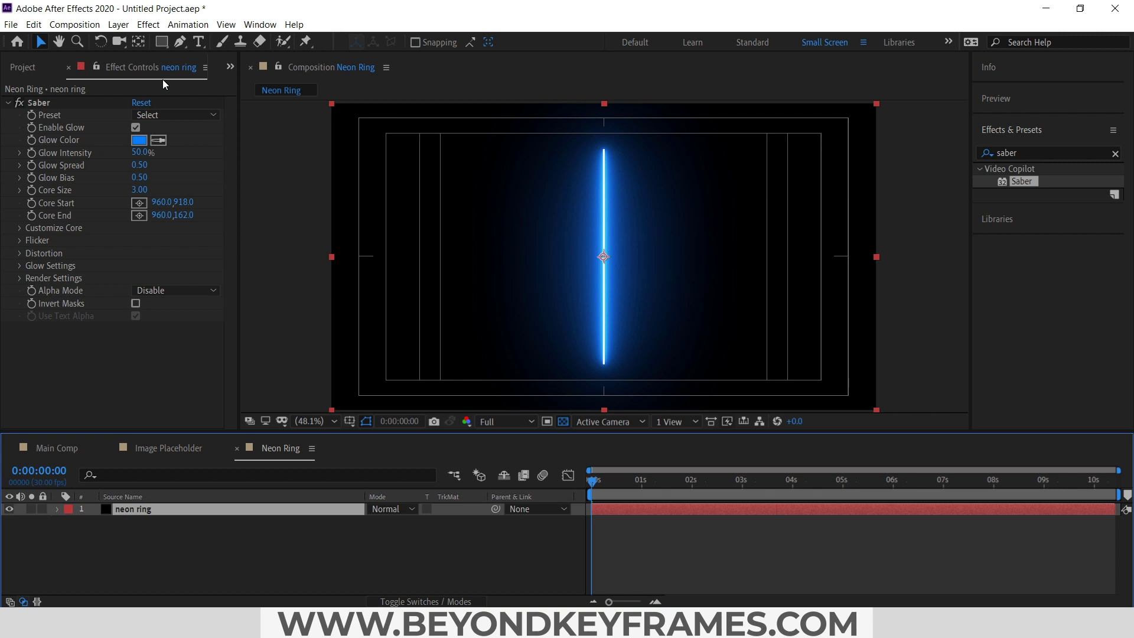
left_click(179, 42)
left_click(386, 255)
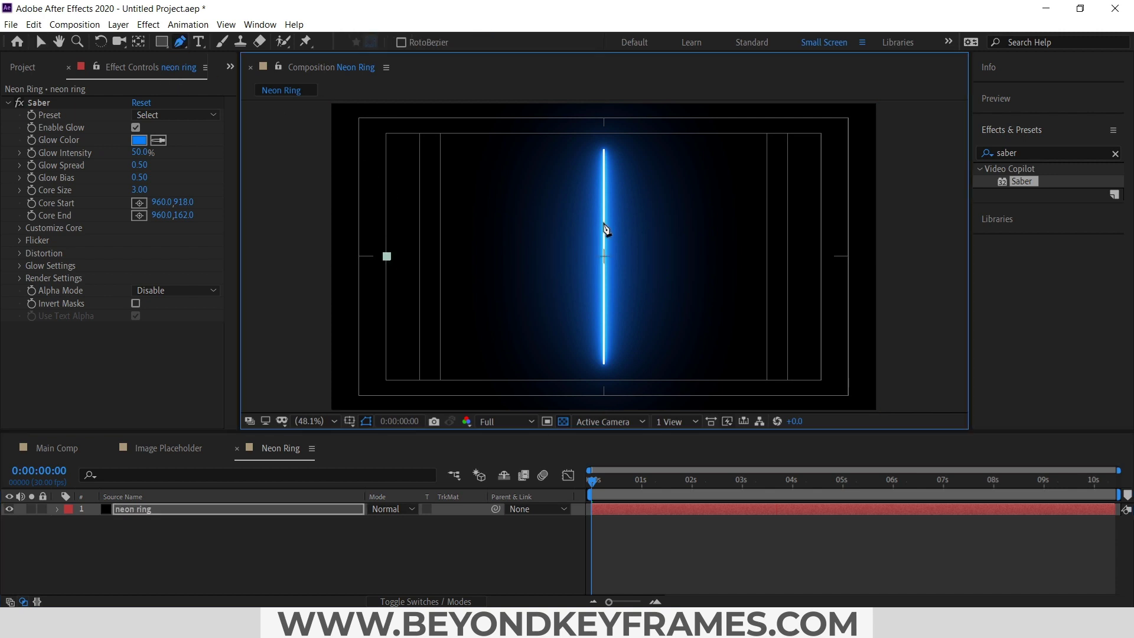
left_click(604, 209)
left_click(824, 258)
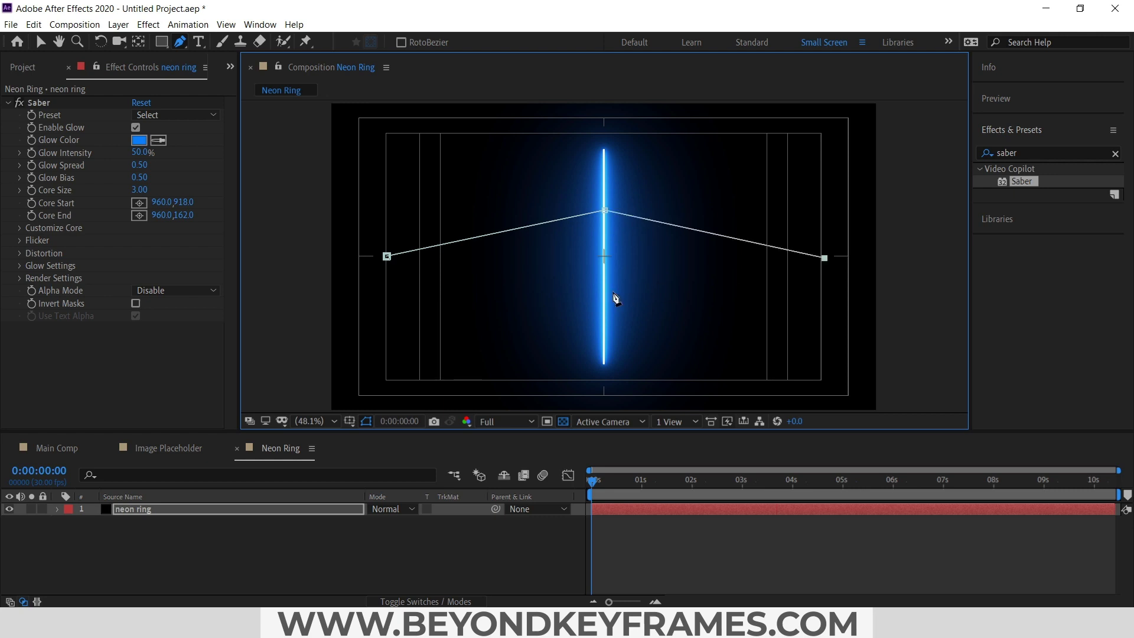
left_click(604, 290)
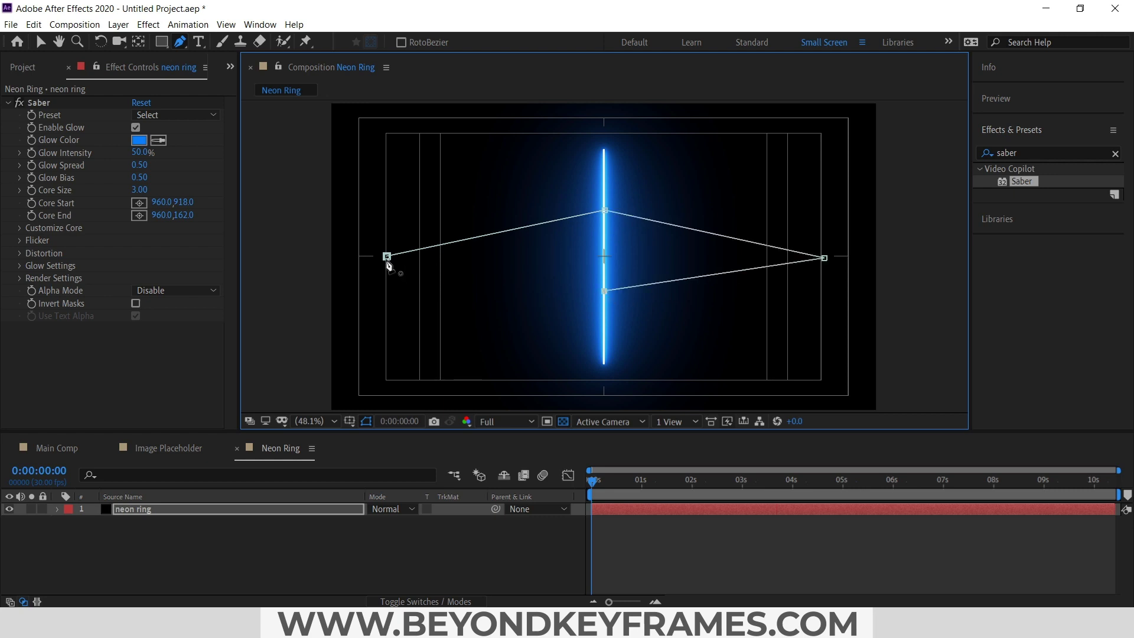
left_click(159, 511)
Step: Convert the mask's upper and lower middle points to smooth points with horizontal handles, giving the outline an eye shape
scroll(603, 210, "up", 3)
left_click_drag(602, 204, 495, 203)
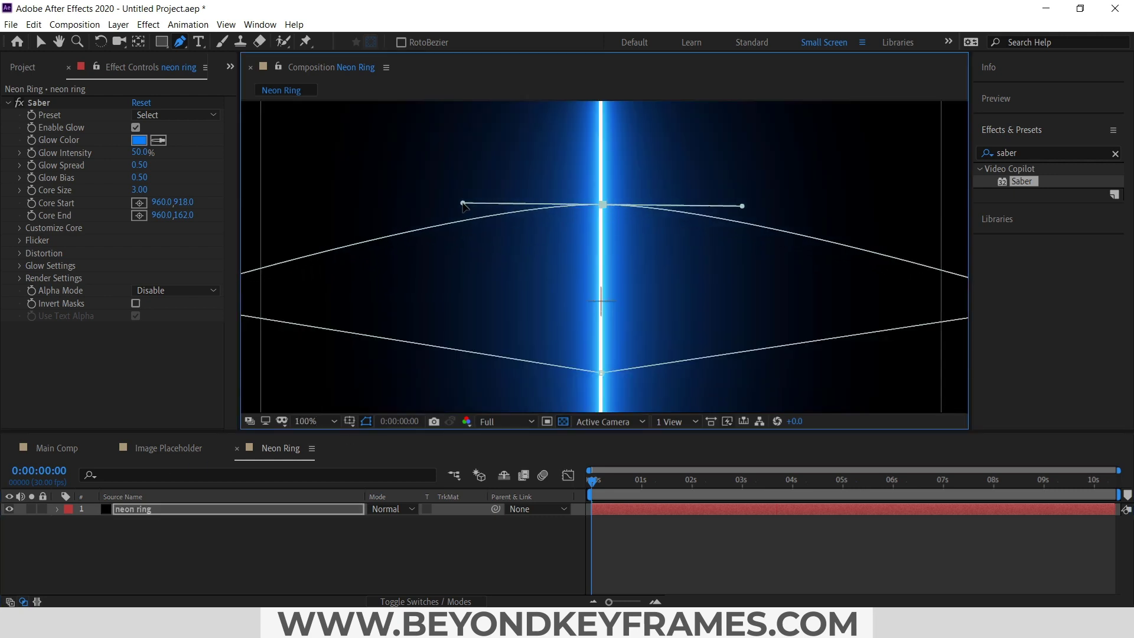
scroll(640, 329, "down", 3)
scroll(640, 329, "up", 3)
left_click_drag(600, 267, 787, 270)
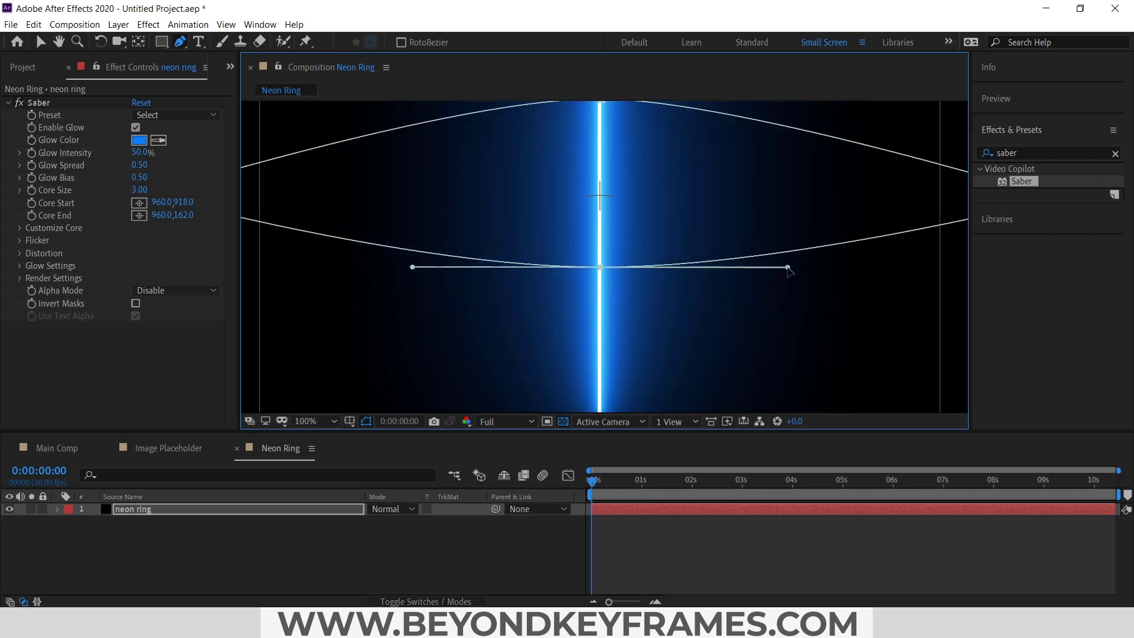
scroll(701, 265, "down", 3)
left_click(146, 512)
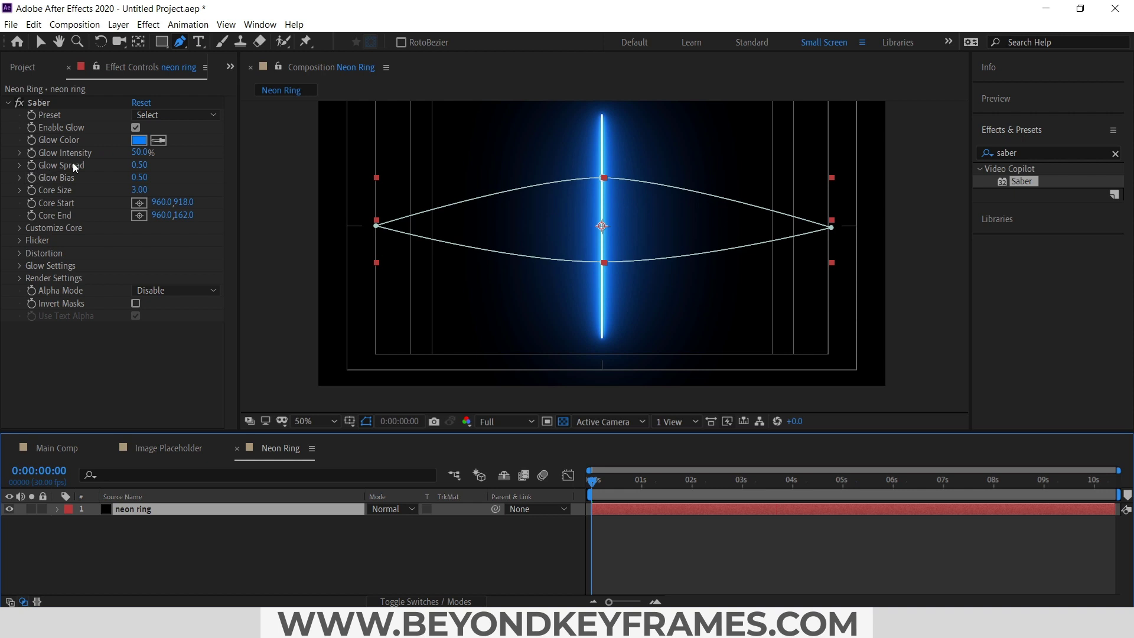
Step: Set Saber's Core Type to Layer Masks and its Core Size to 2.60
left_click(19, 229)
left_click(151, 240)
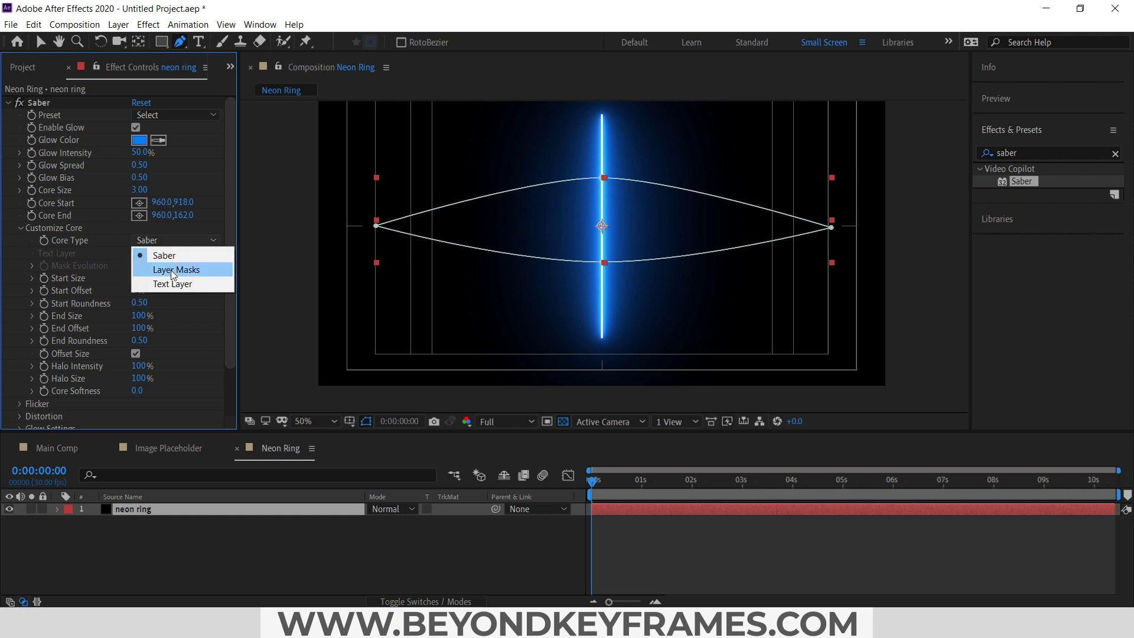
left_click(171, 271)
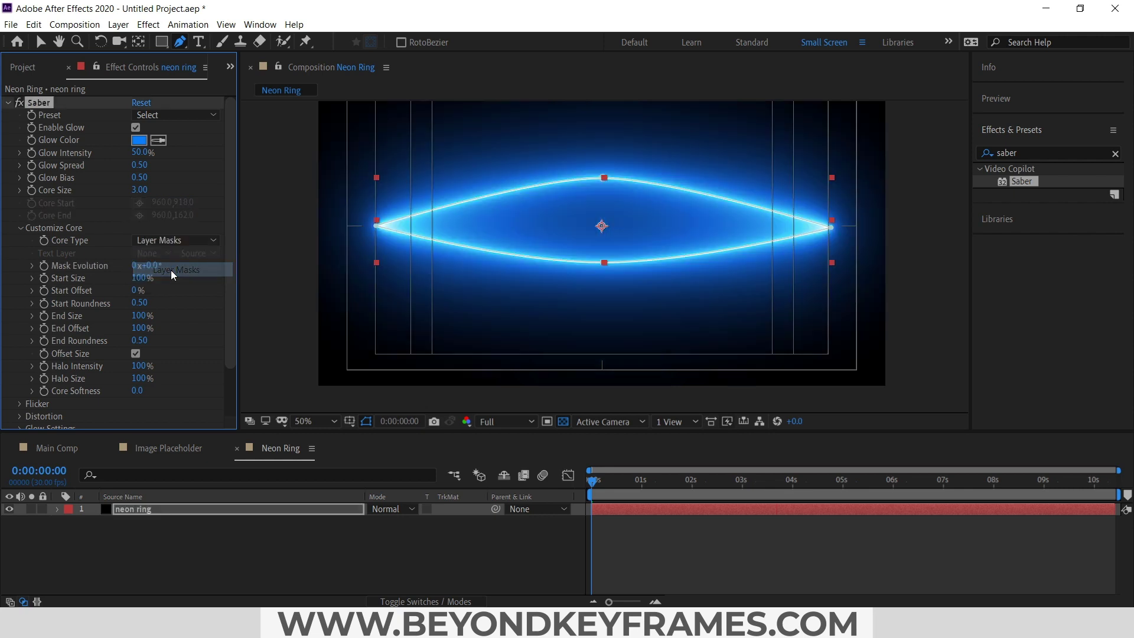
left_click(21, 229)
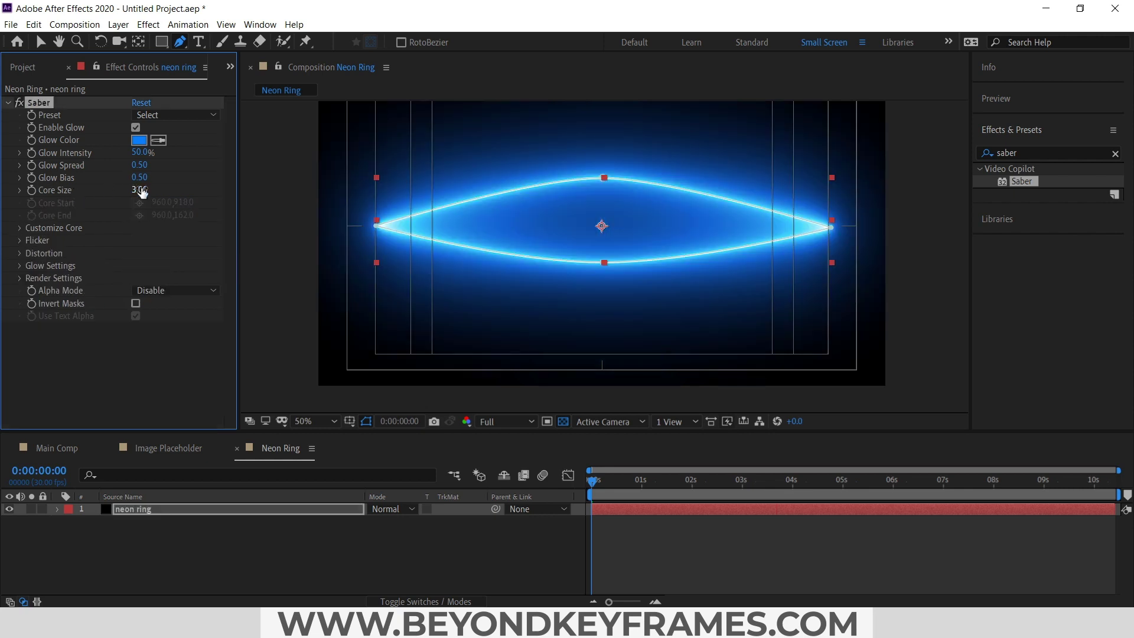
left_click_drag(143, 197, 142, 191)
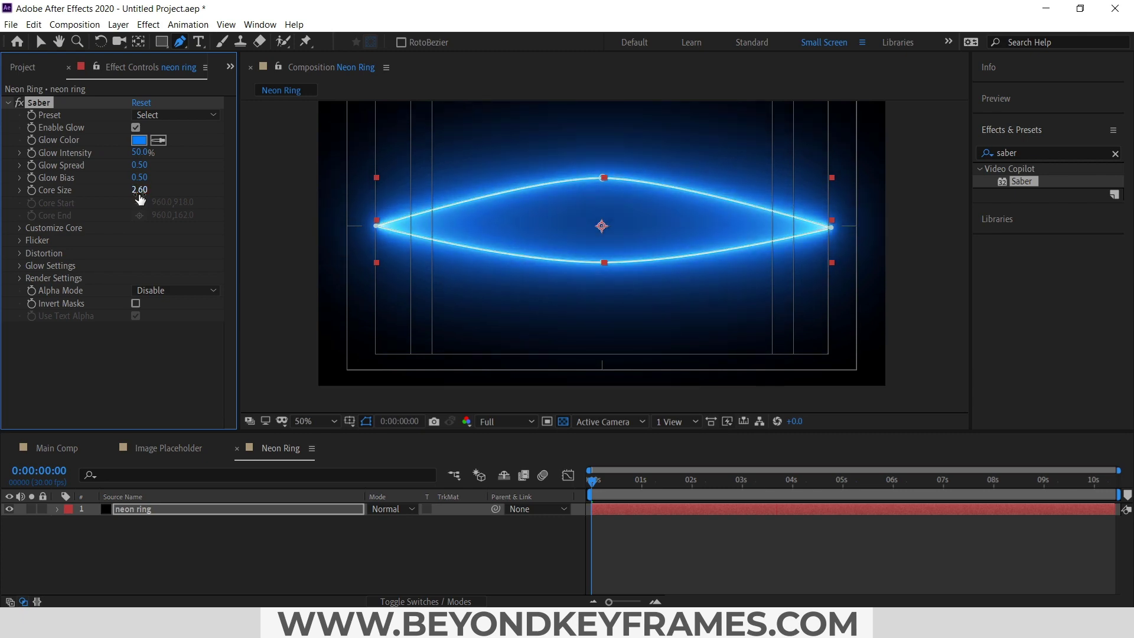
Step: Set Saber's Composite Settings to Transparent and check the glow against the transparency grid
left_click(20, 278)
scroll(35, 324, "down", 1)
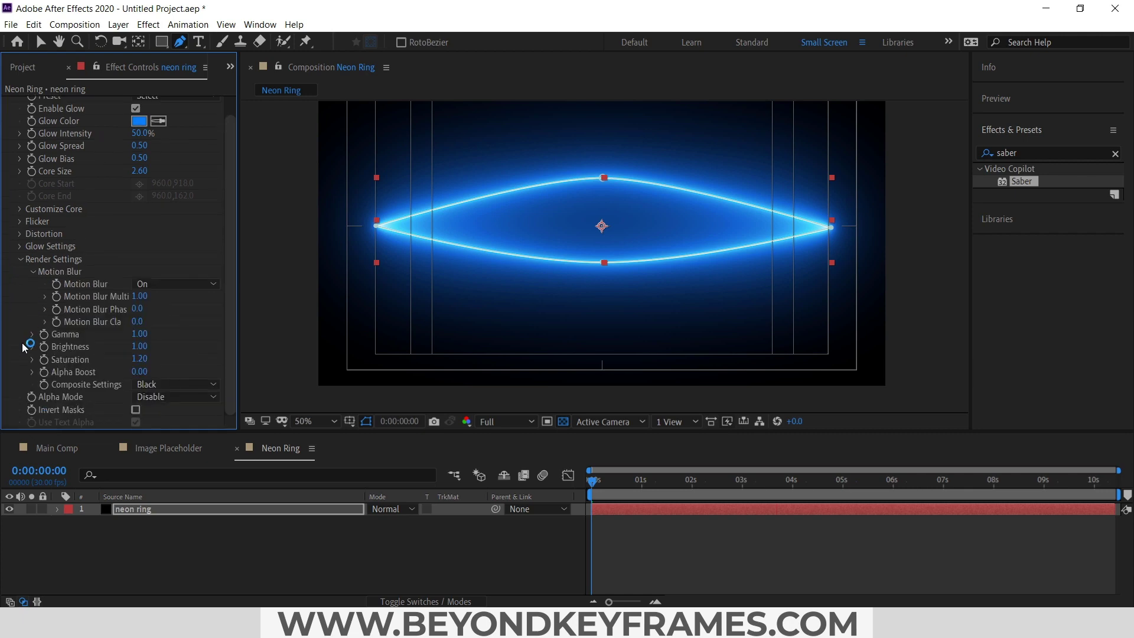
left_click(168, 384)
left_click(168, 400)
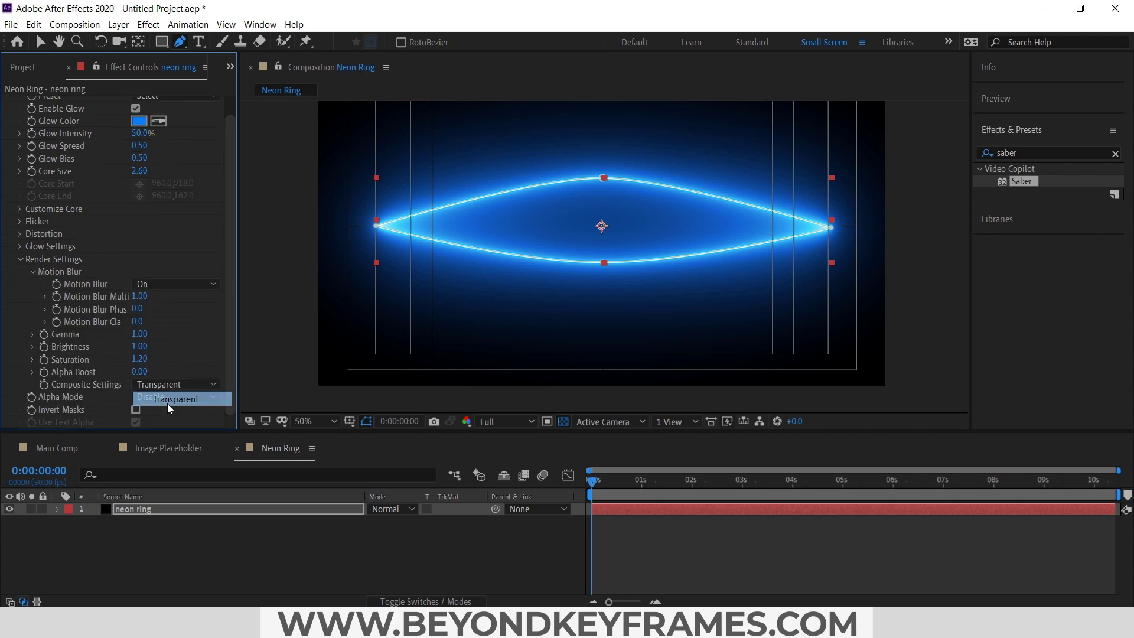
left_click(563, 421)
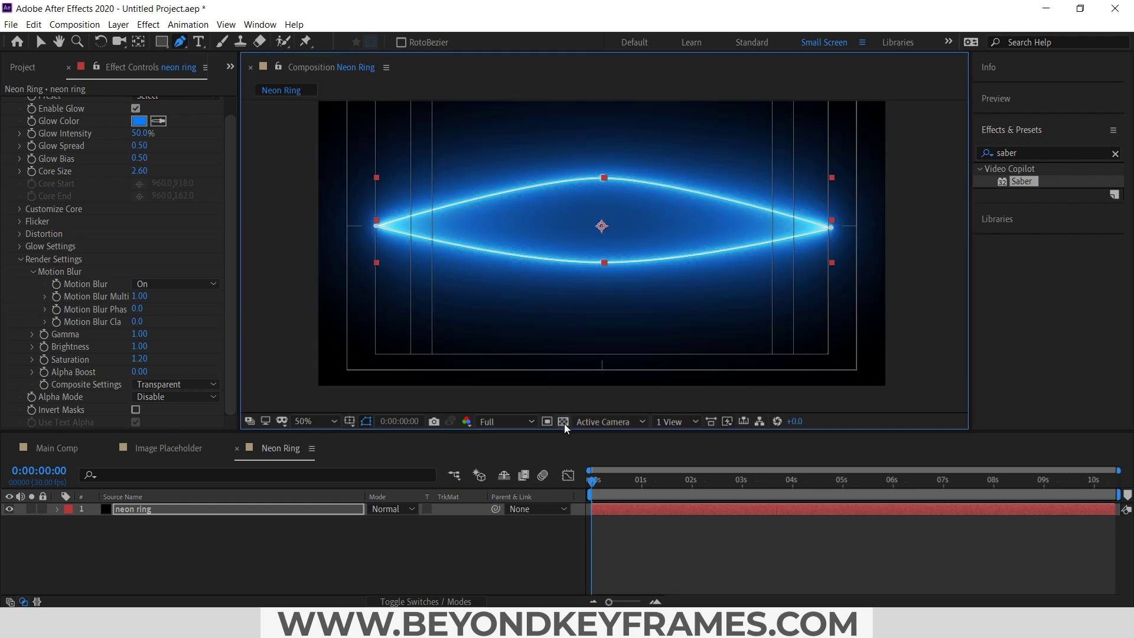
left_click(563, 421)
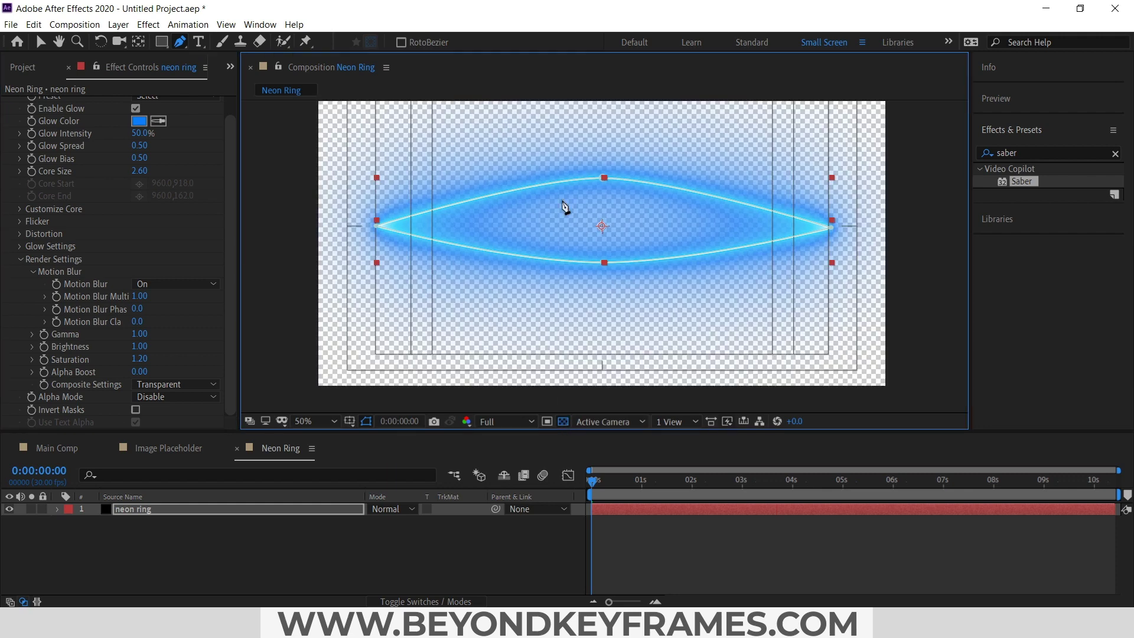
left_click(338, 535)
Step: Add the Neon Ring composition to Main Comp as the top layer, above the ramp solid
left_click(71, 450)
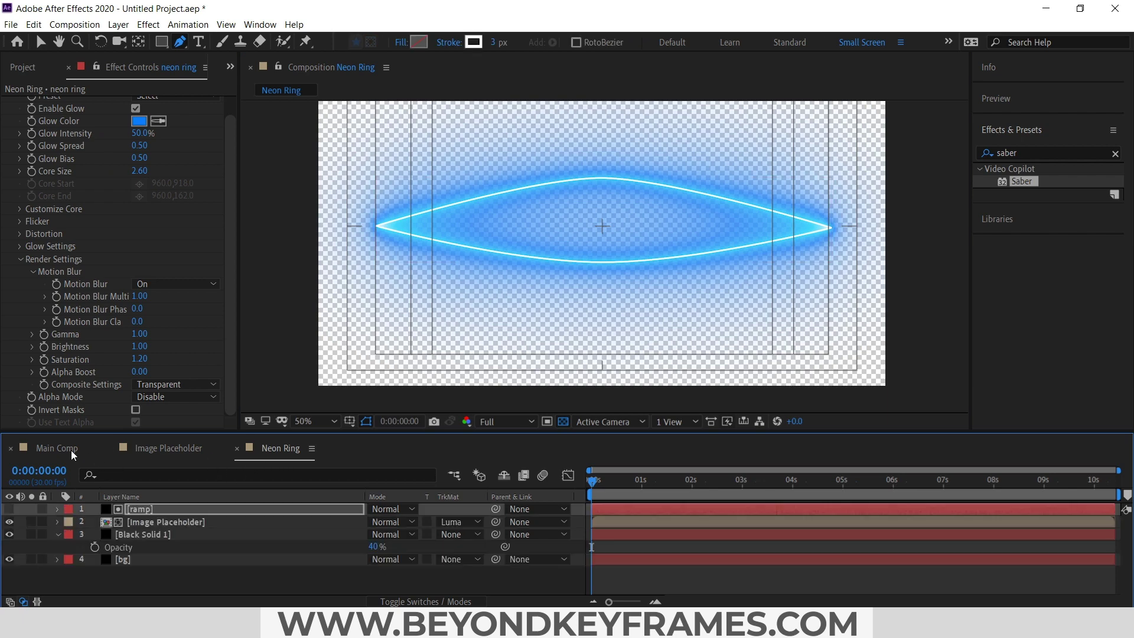
left_click(33, 67)
left_click(88, 232)
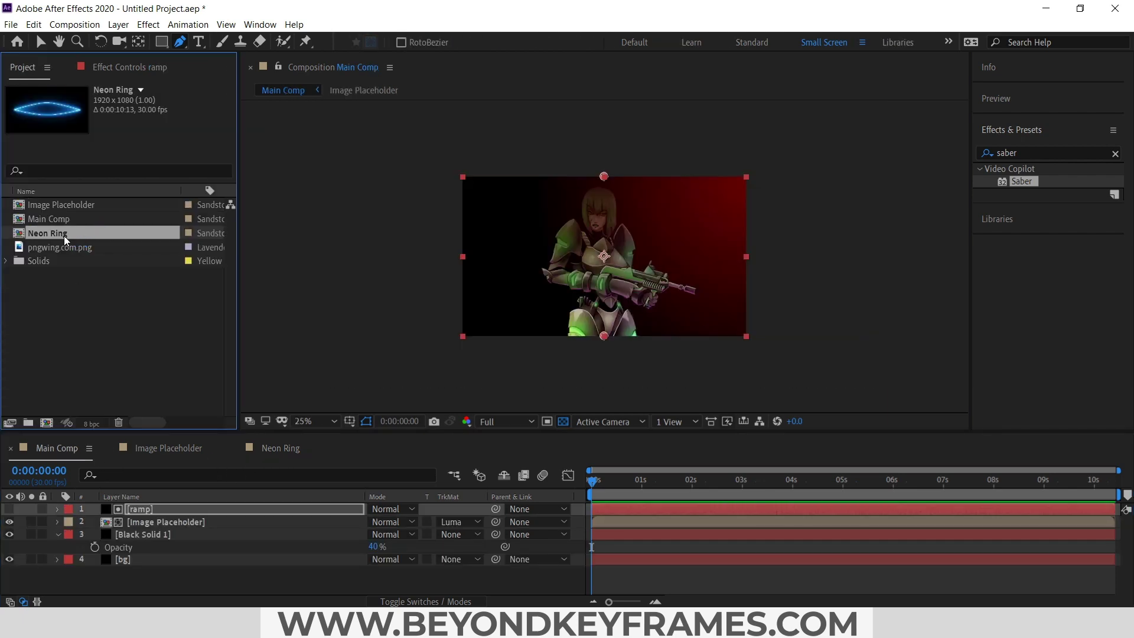
left_click_drag(64, 236, 149, 505)
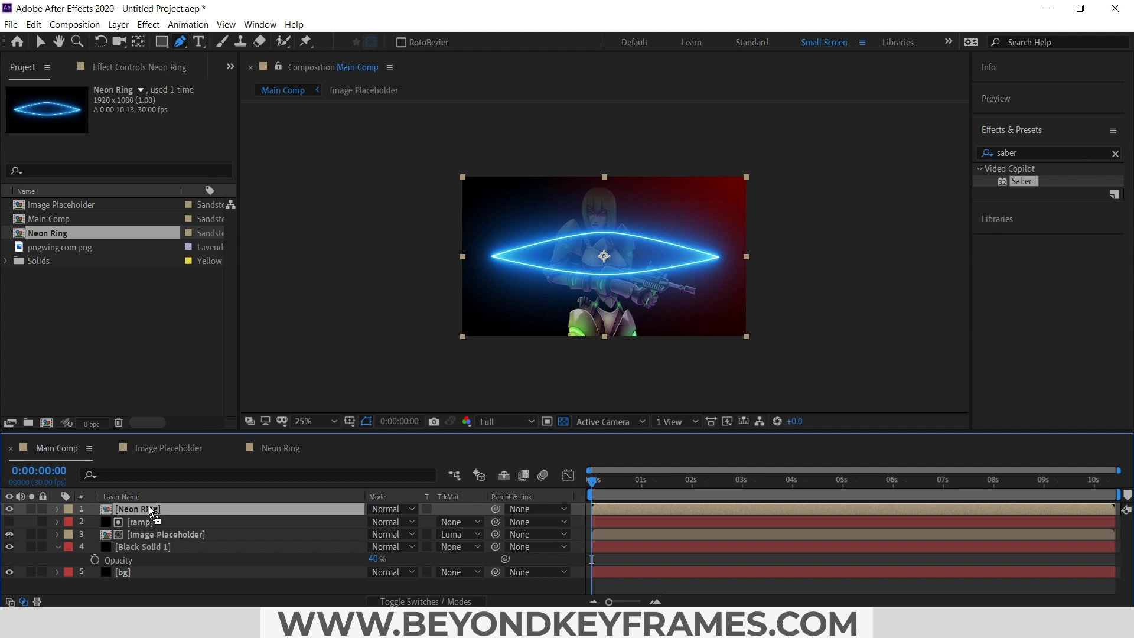
Step: Set the Saber glow color in the Neon Ring composition to dark red BC0000 and return to Main Comp
double_click(150, 507)
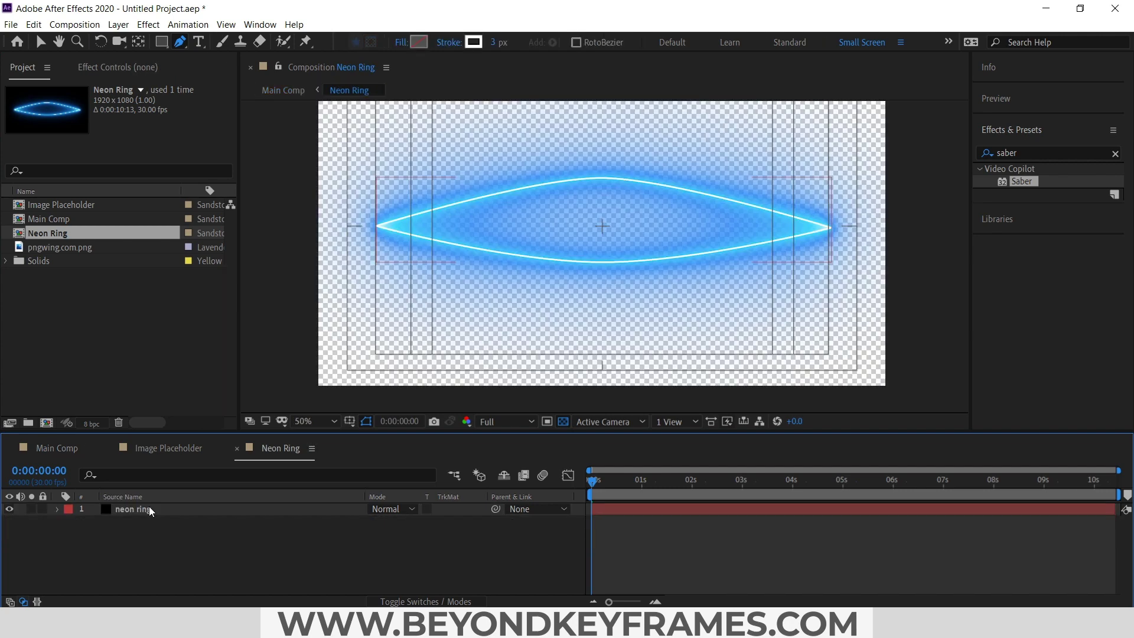
left_click(145, 75)
left_click(139, 140)
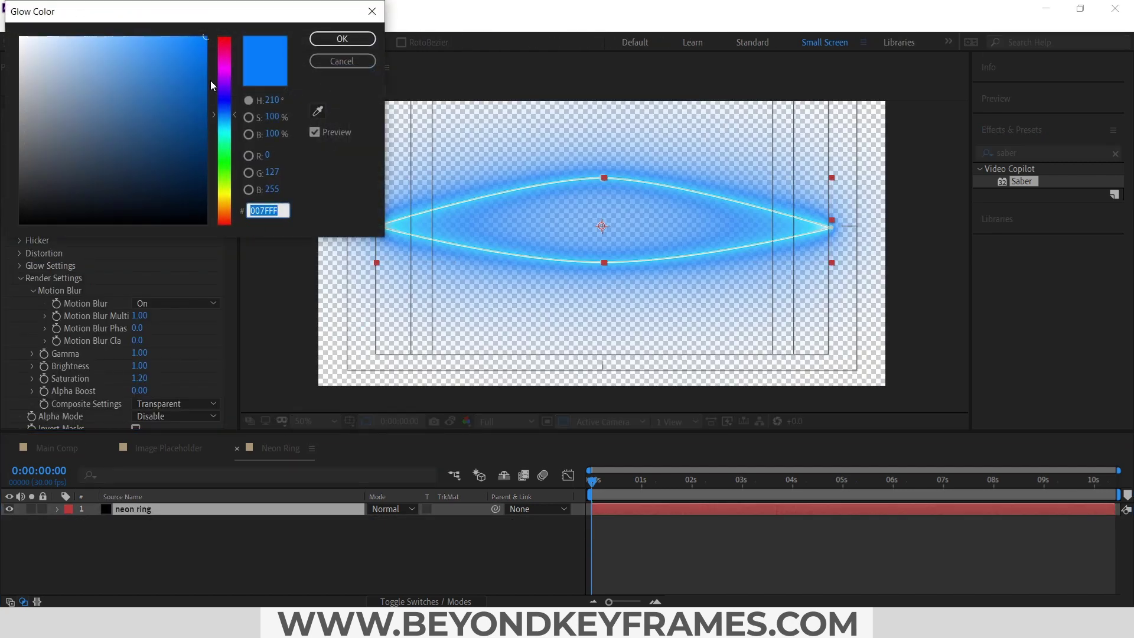
mouse_move(222, 70)
left_mouse_down()
mouse_move(243, 26)
mouse_move(206, 85)
left_mouse_up()
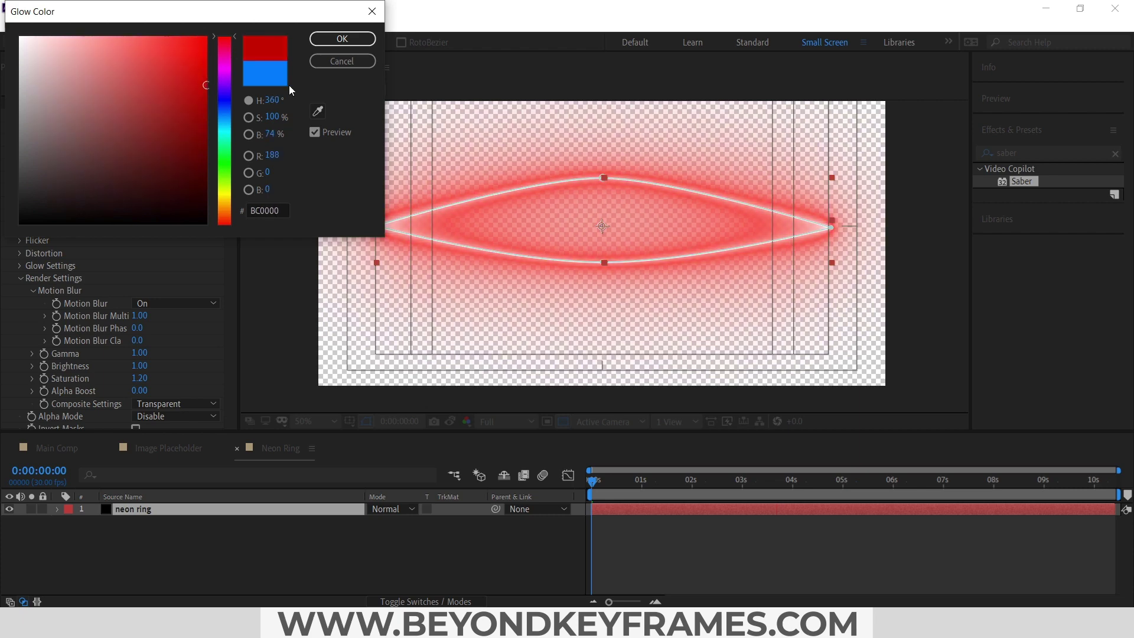
left_click(343, 39)
left_click(564, 421)
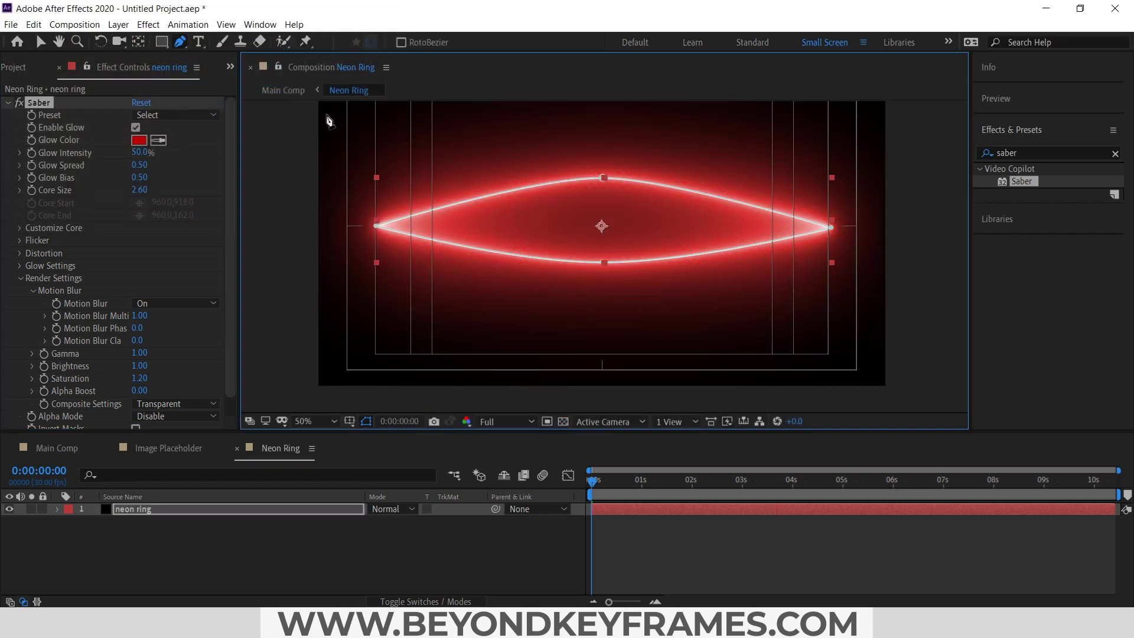
left_click(286, 90)
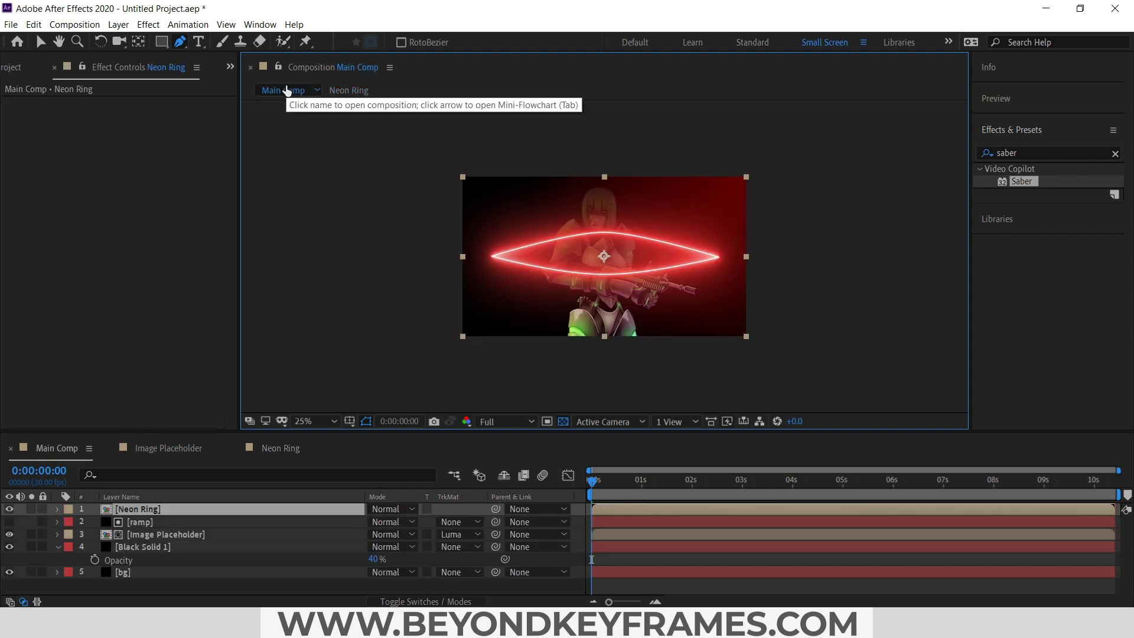
Step: Add Image Placeholder to Main Comp as the top layer and mask its upper half with a closed path curving down across the chest
key("ctrl+0")
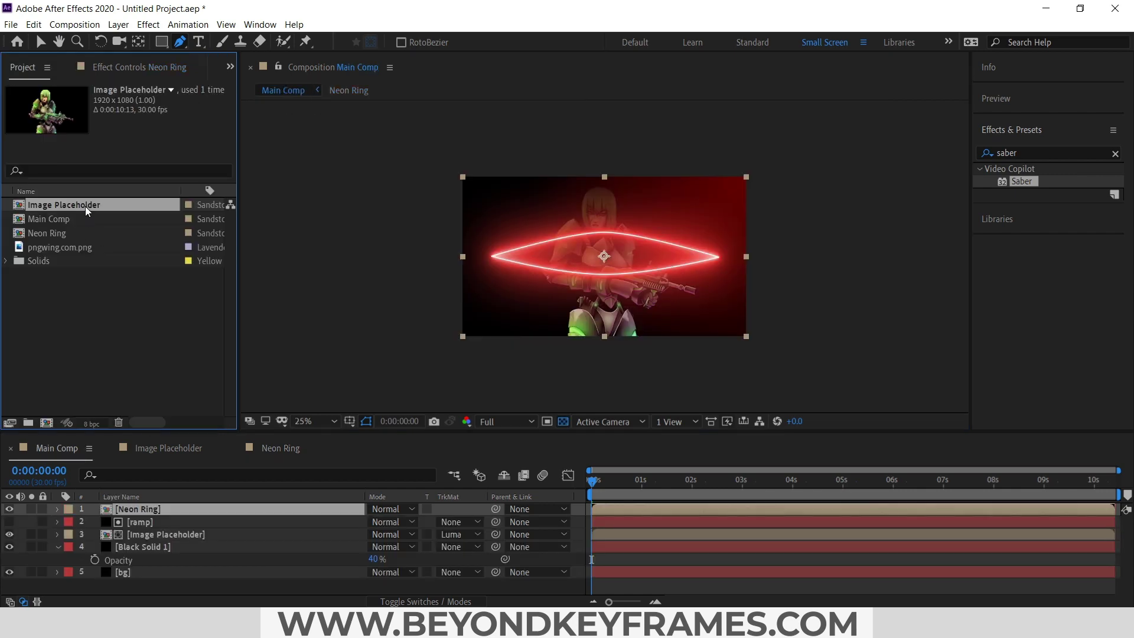
left_click_drag(85, 205, 163, 508)
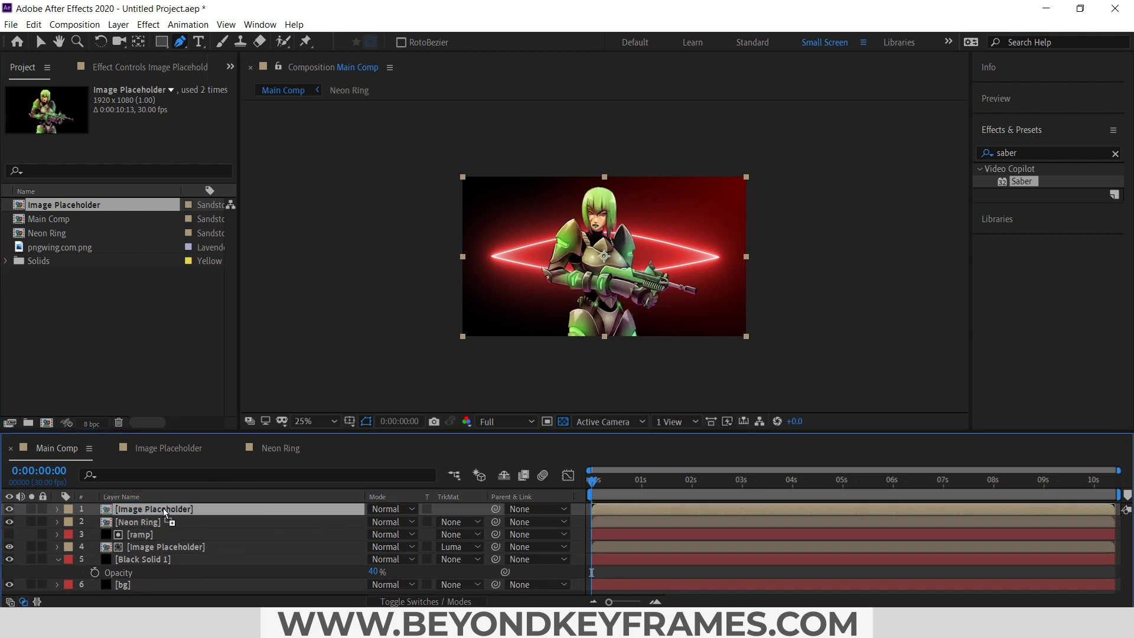
left_click(449, 166)
left_click(450, 243)
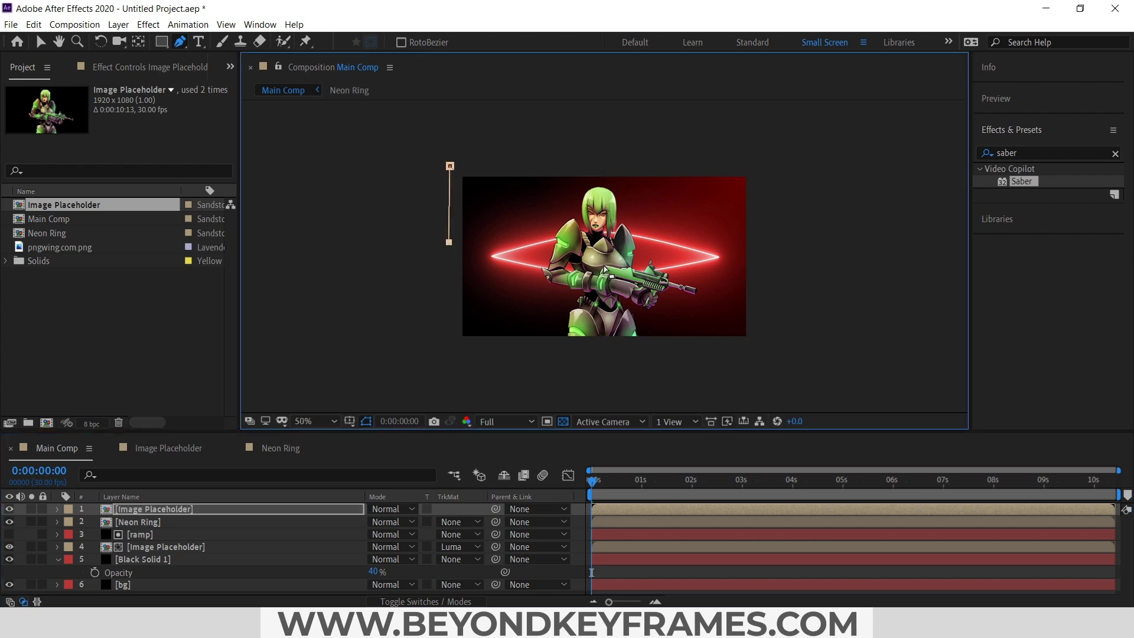
left_click_drag(594, 265, 642, 266)
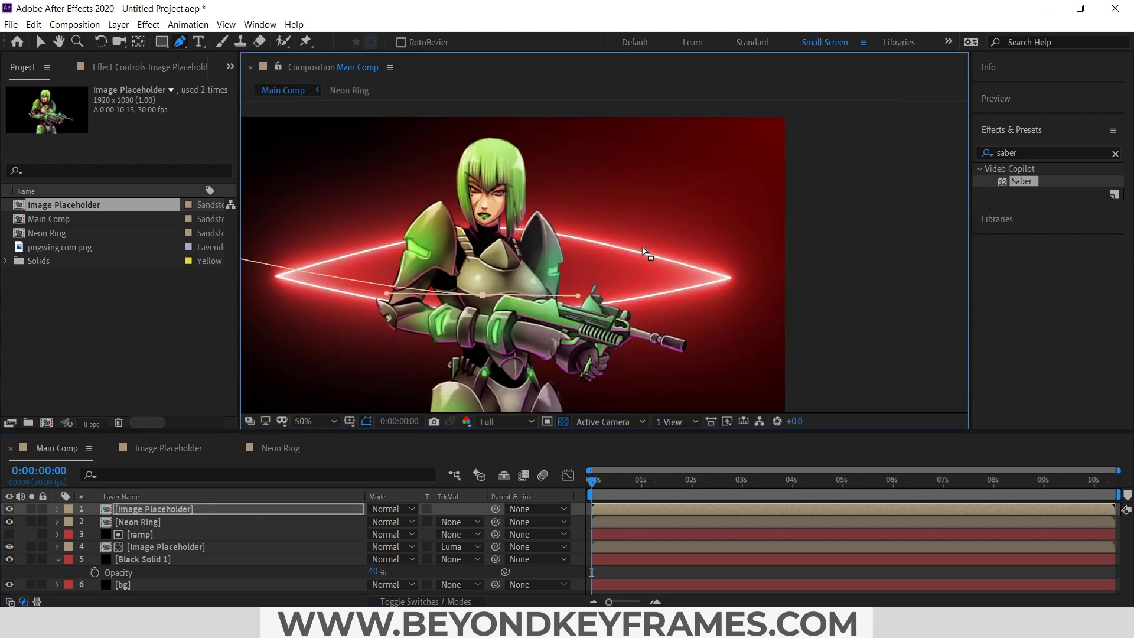
left_click(806, 253)
scroll(805, 219, "down", 2)
left_click(598, 269)
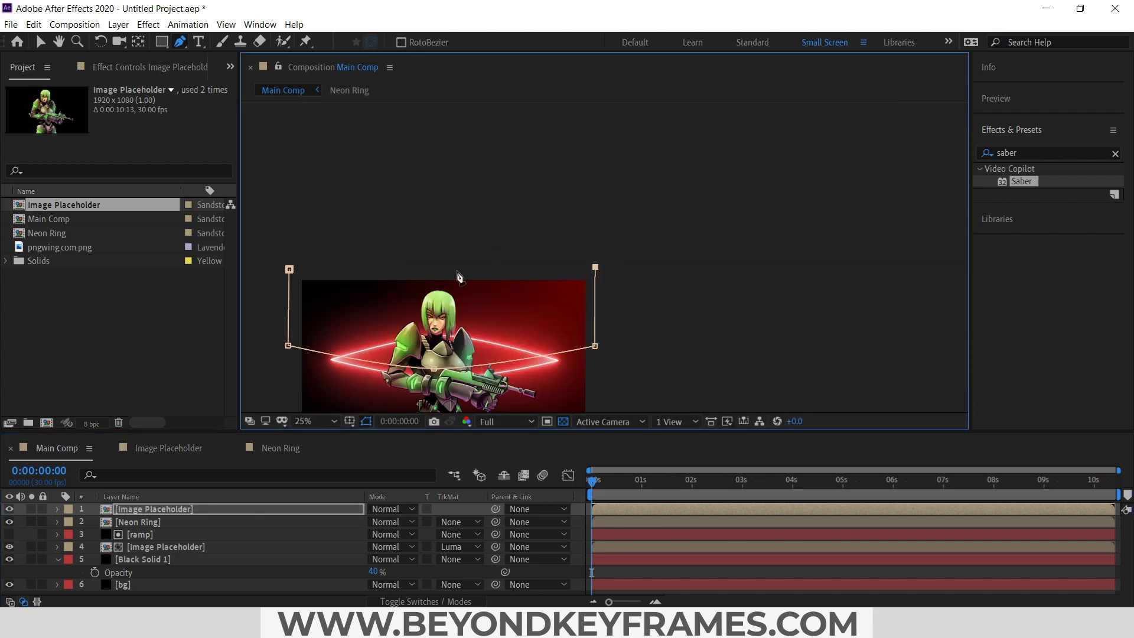
left_click(289, 269)
left_click_drag(279, 374, 443, 316)
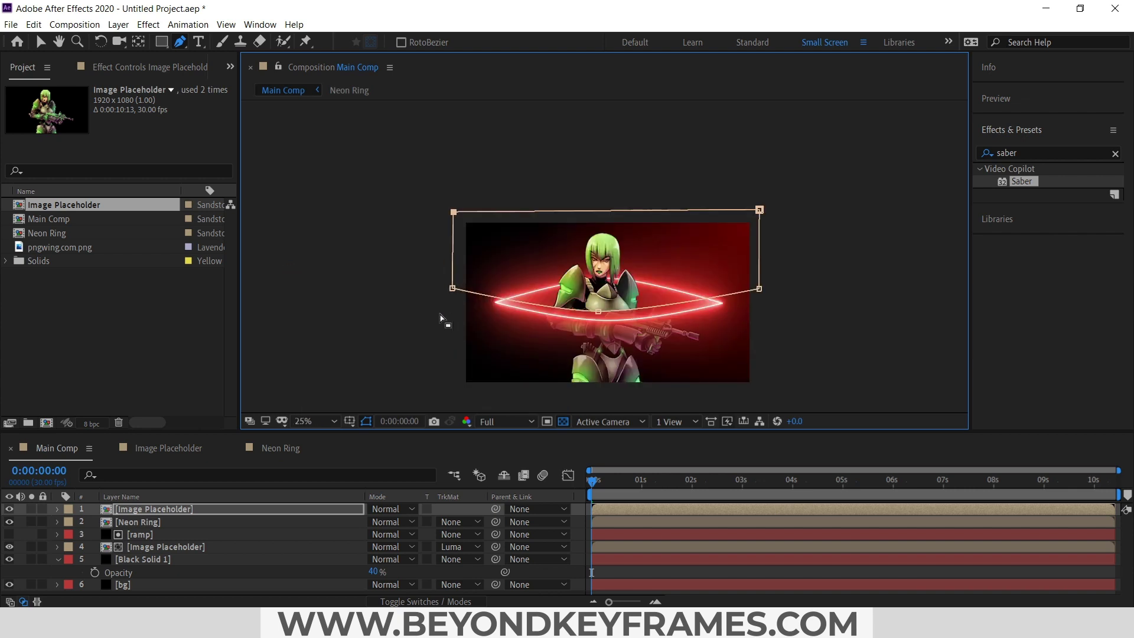
Step: Set the Mask Feather of the top Image Placeholder layer's mask to 98 pixels, then collapse and deselect the layer
left_click(58, 509)
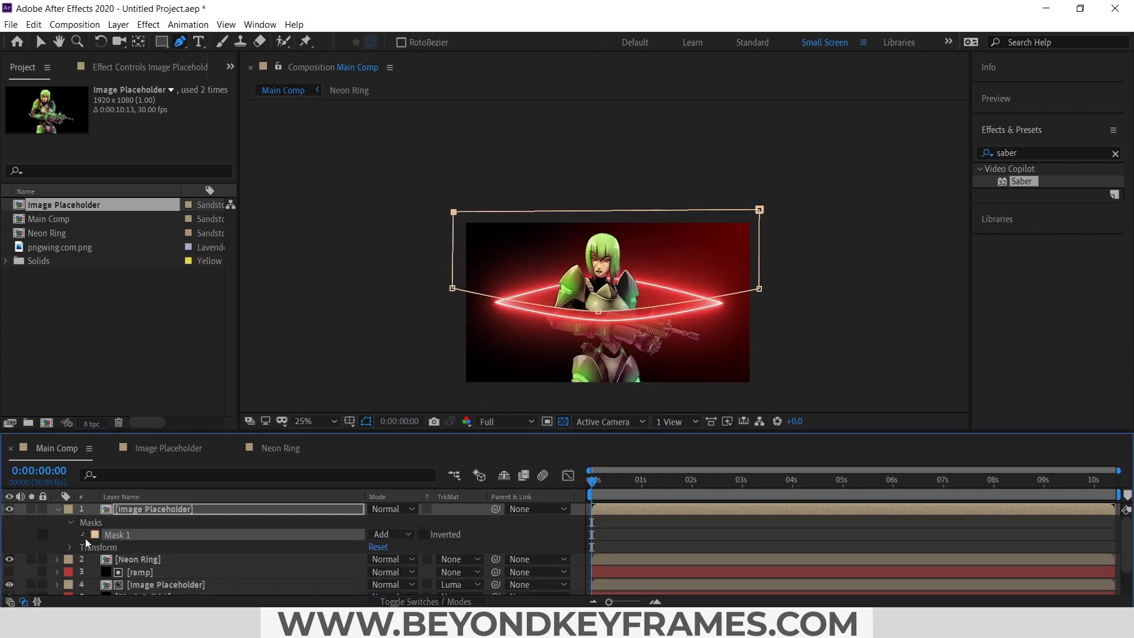
left_click(82, 535)
left_click_drag(393, 559, 423, 561)
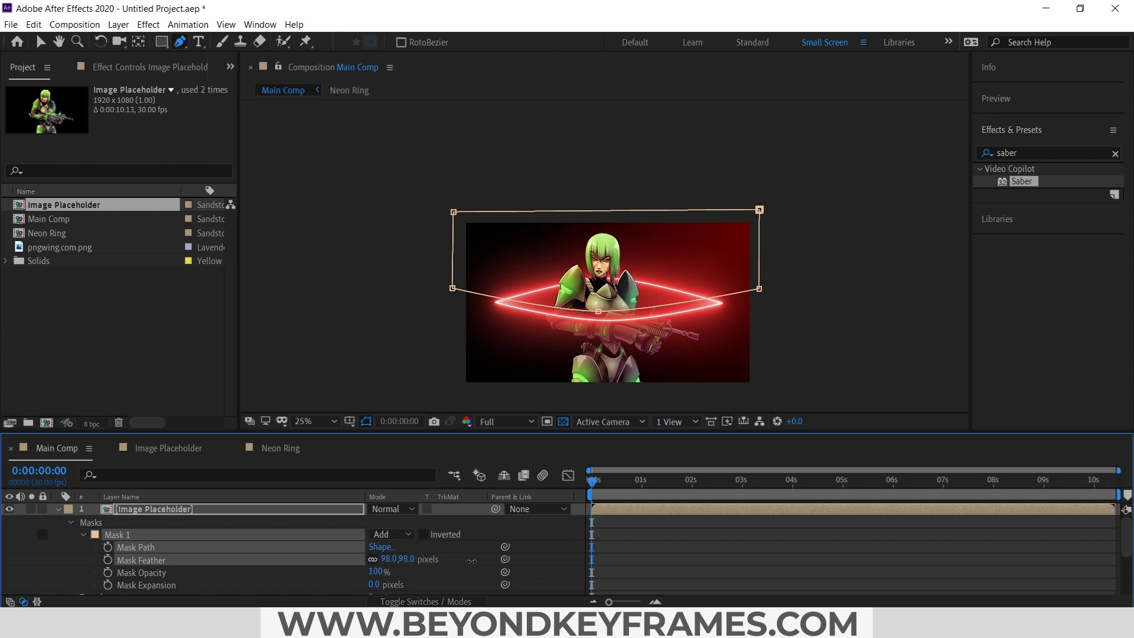
left_click(112, 534)
left_click(56, 509)
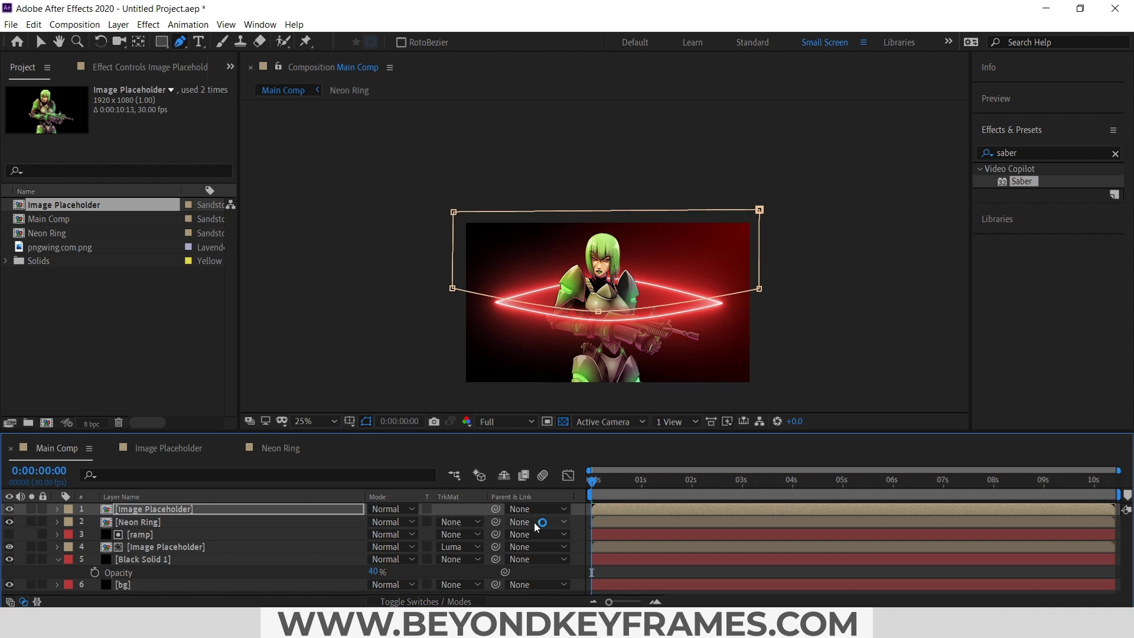
key("F2")
Step: Create a black 1920 x 1080 solid named color as the top layer of Main Comp
left_click(118, 24)
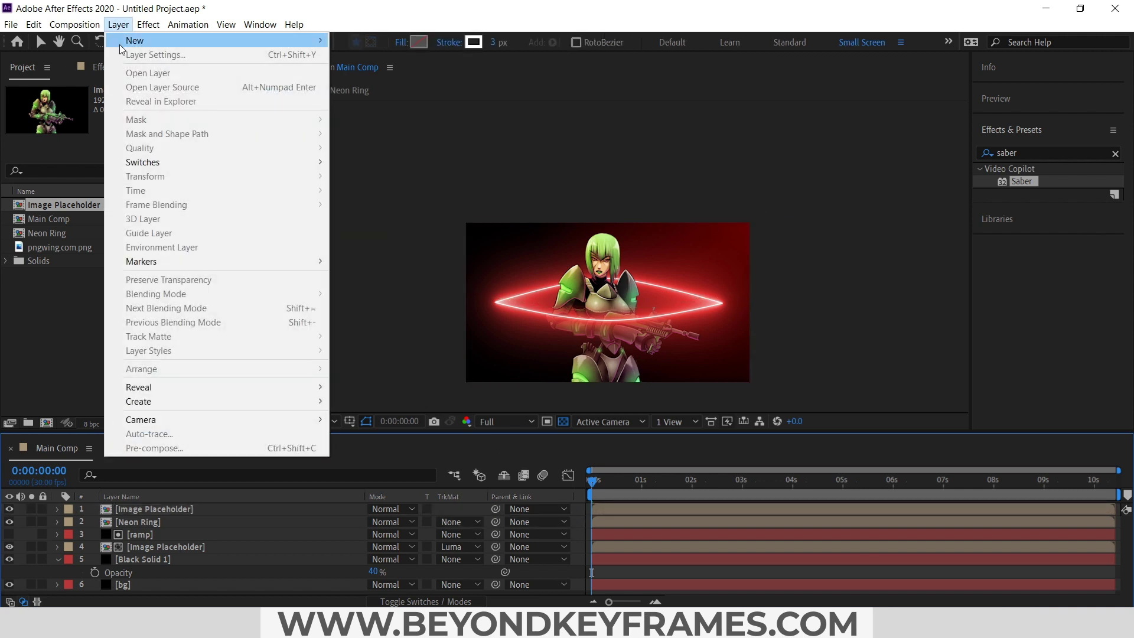
mouse_move(135, 36)
left_click(388, 54)
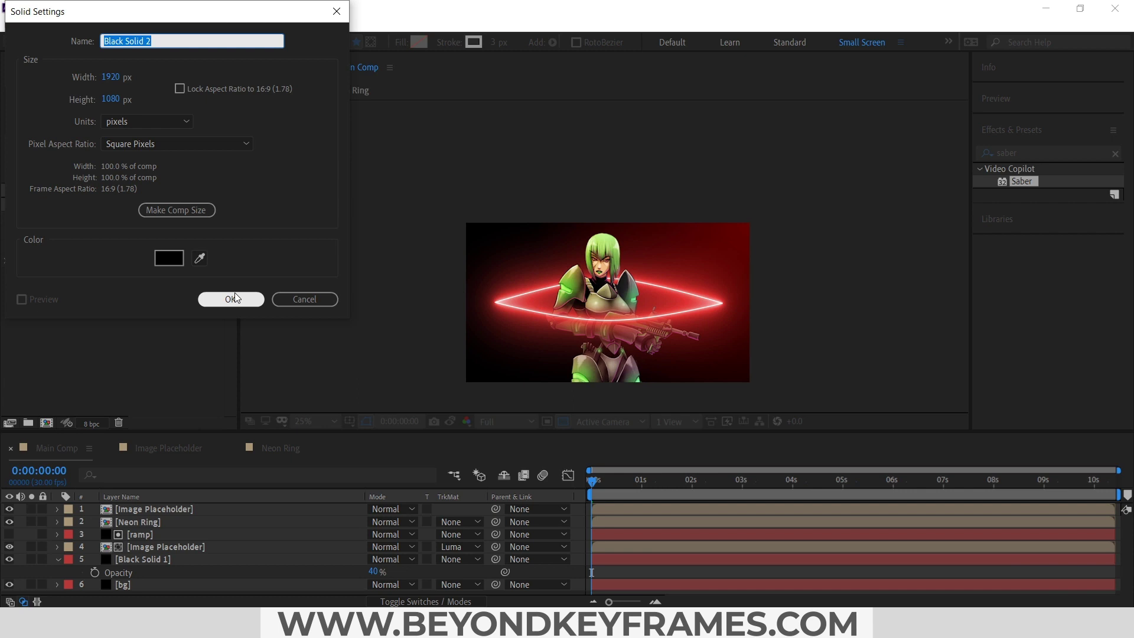
type("color")
left_click(235, 293)
left_click(232, 314)
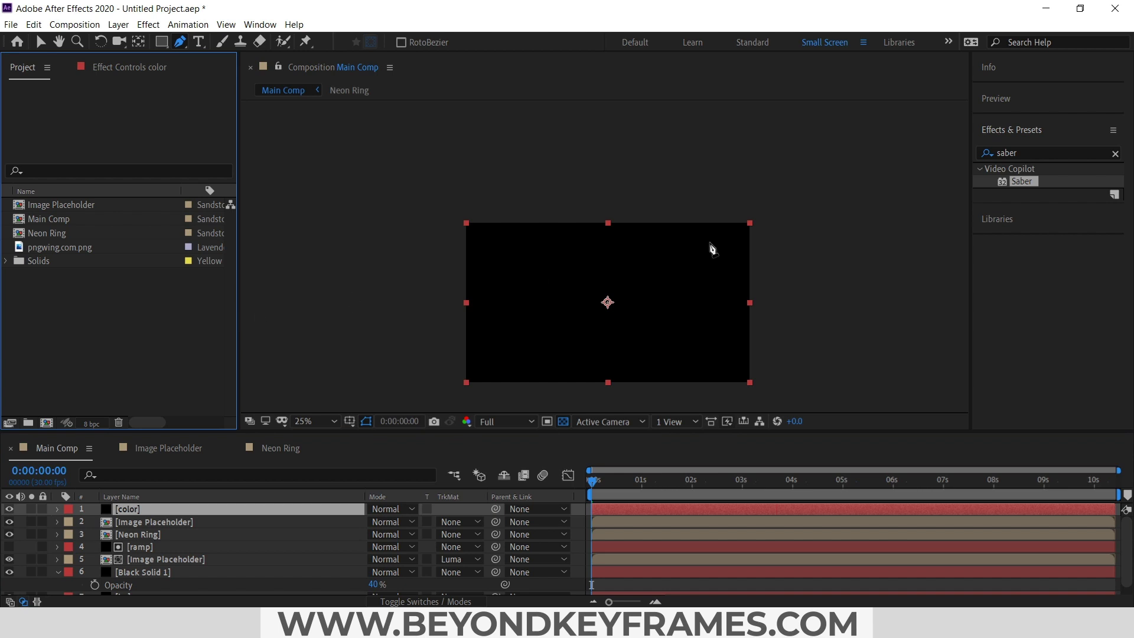
Step: Find the Gradient Ramp effect and apply it to the color solid
left_click(1024, 151)
type("g")
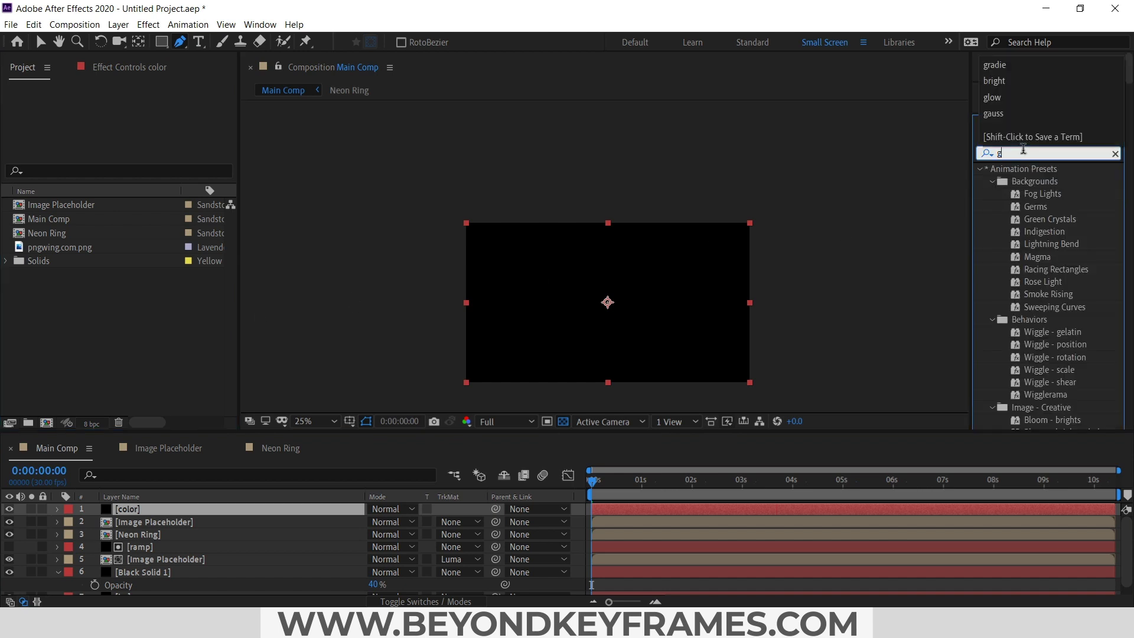
key("BackSpace")
type("ramp")
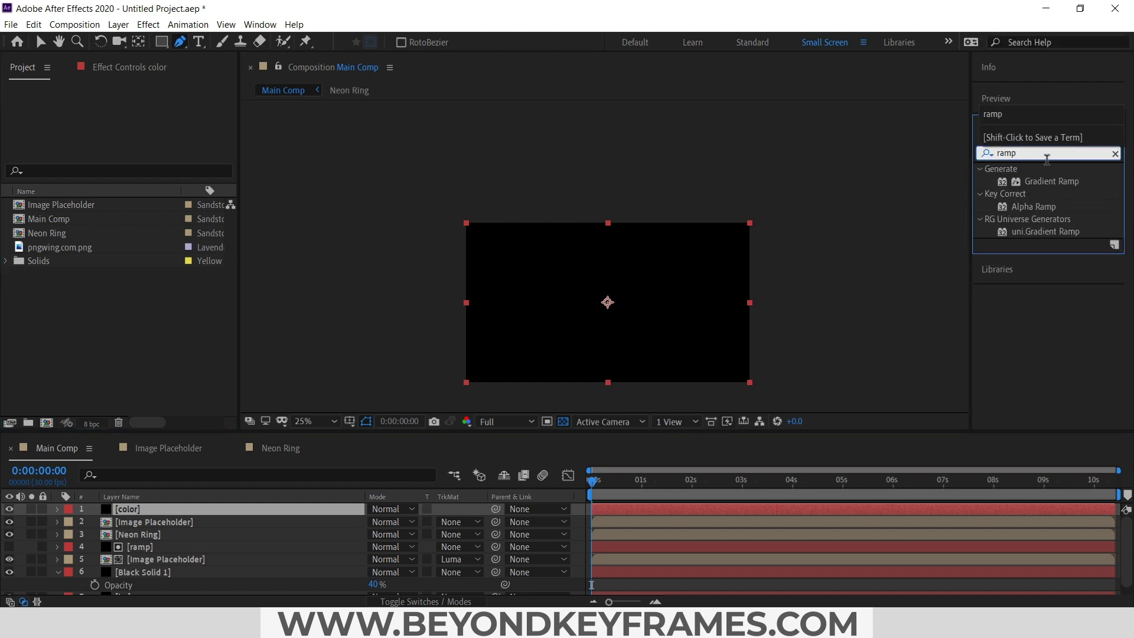
left_click_drag(1051, 182, 209, 505)
Step: Duplicate the masked Image Placeholder layer directly above the color solid and use it as the solid's Alpha track matte
left_click(147, 522)
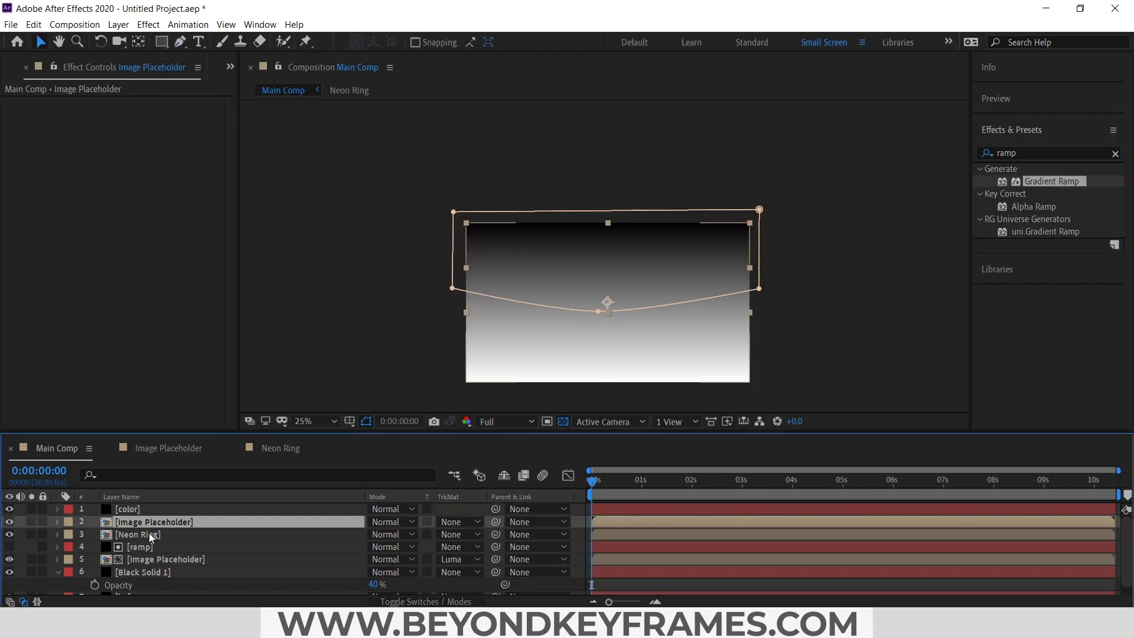
key("ctrl+d")
left_click_drag(144, 522, 165, 512)
left_click(166, 519)
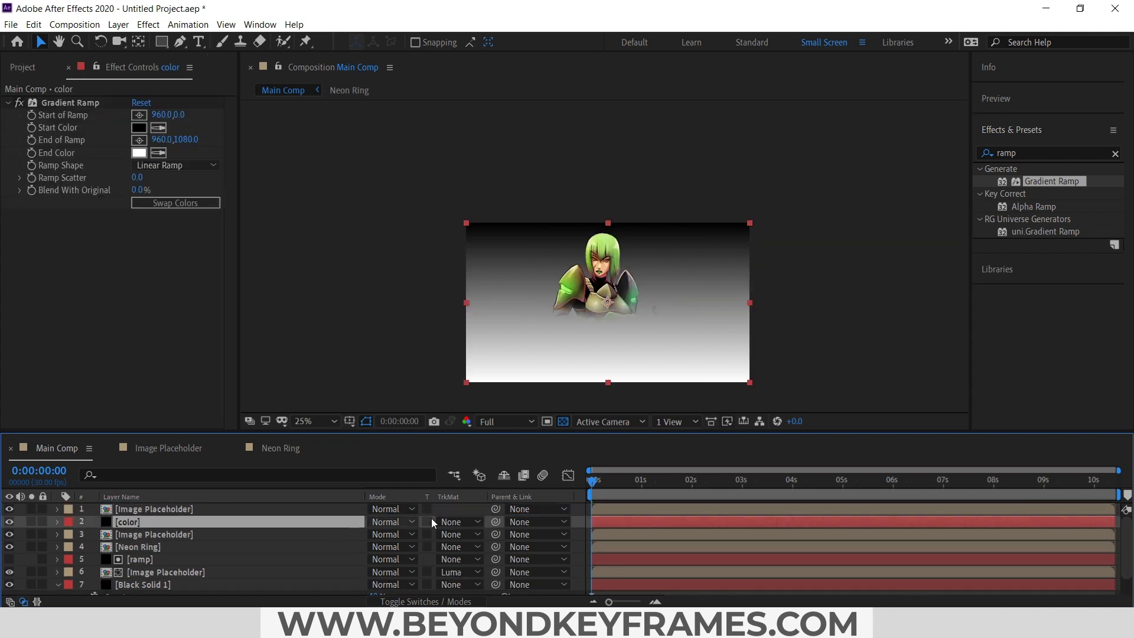
left_click(468, 519)
left_click(474, 555)
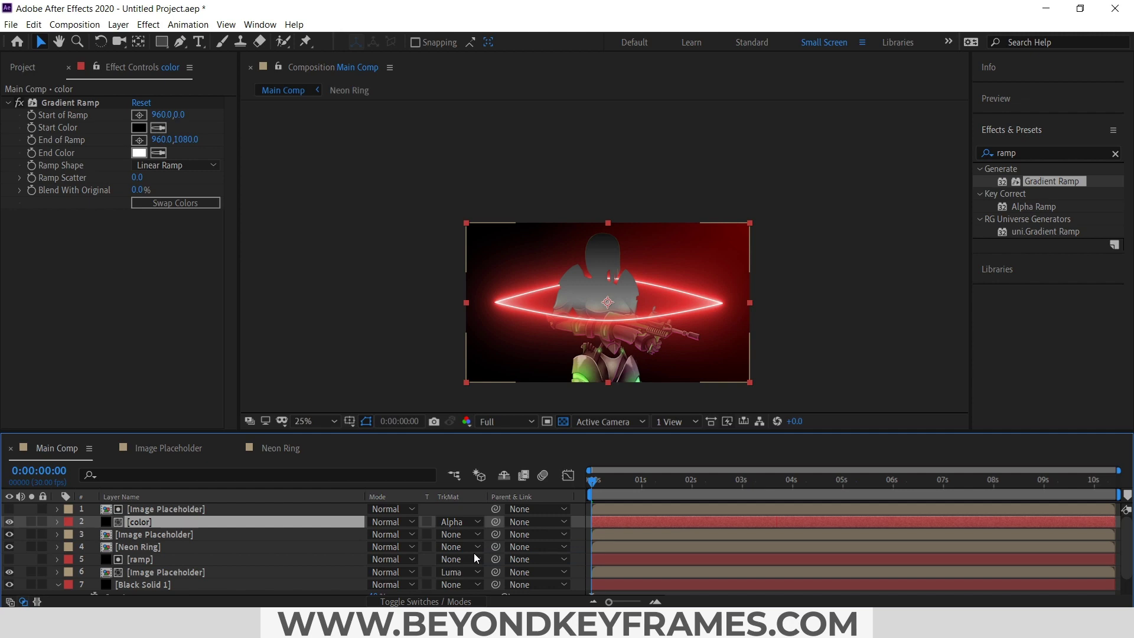
Step: Set the color solid's blending mode to Screen and its opacity to 31%
left_click(385, 522)
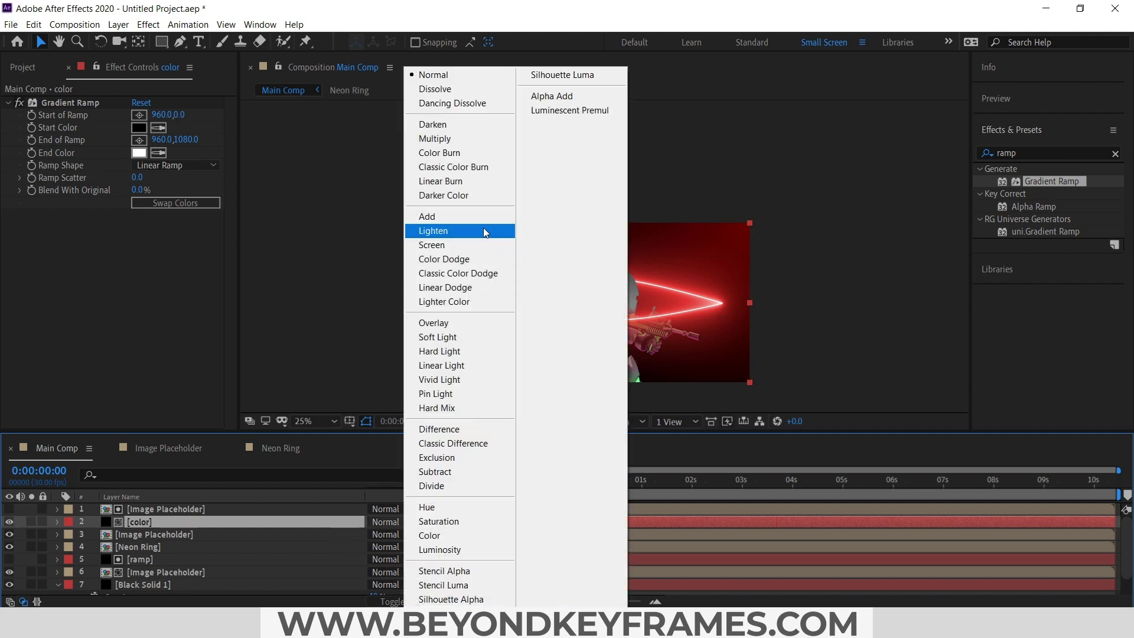
left_click(458, 244)
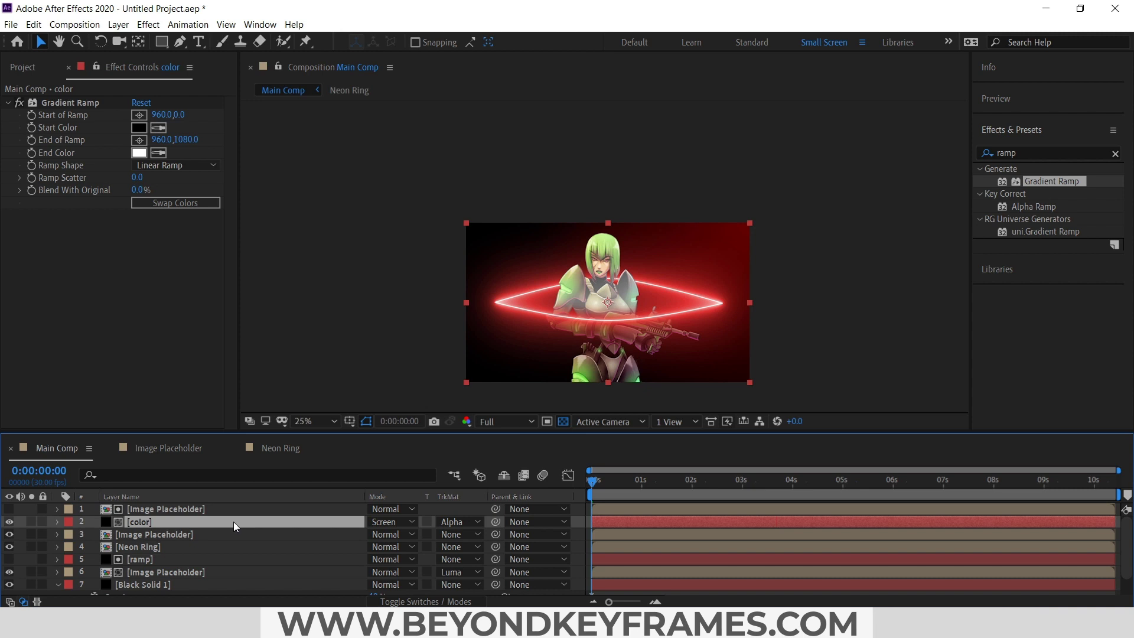
key("t")
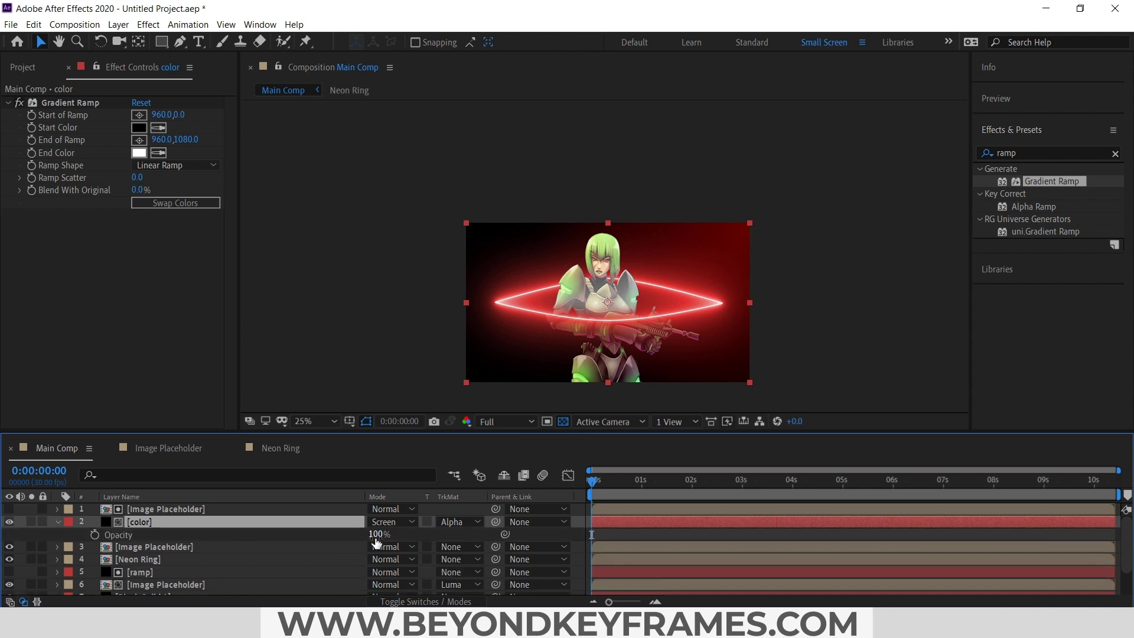
left_click_drag(366, 537, 325, 539)
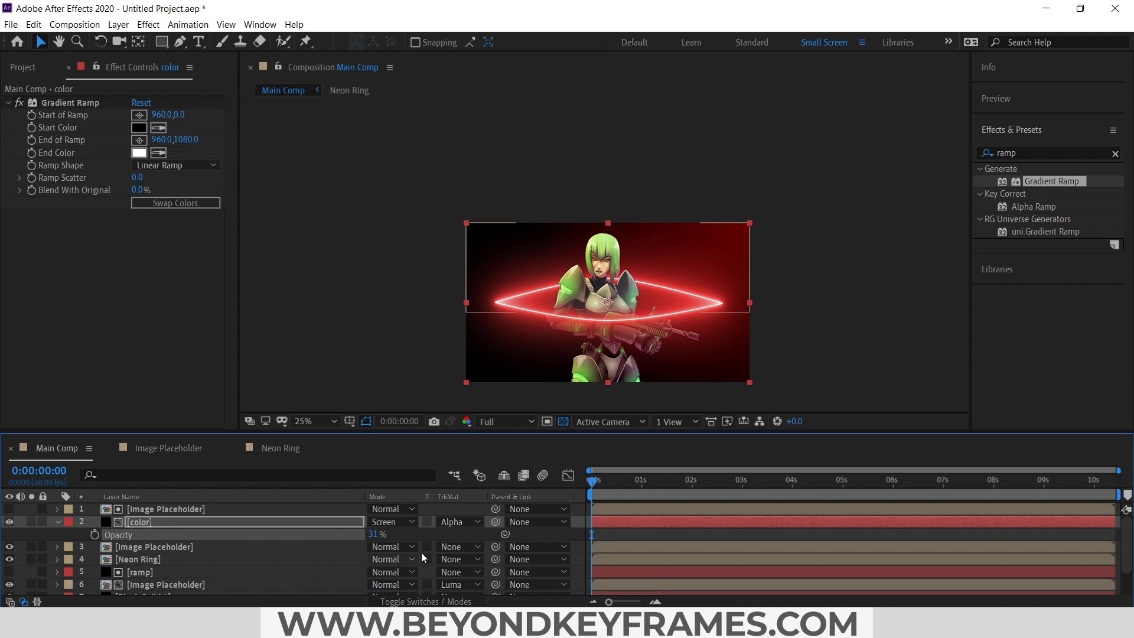
left_click(603, 530)
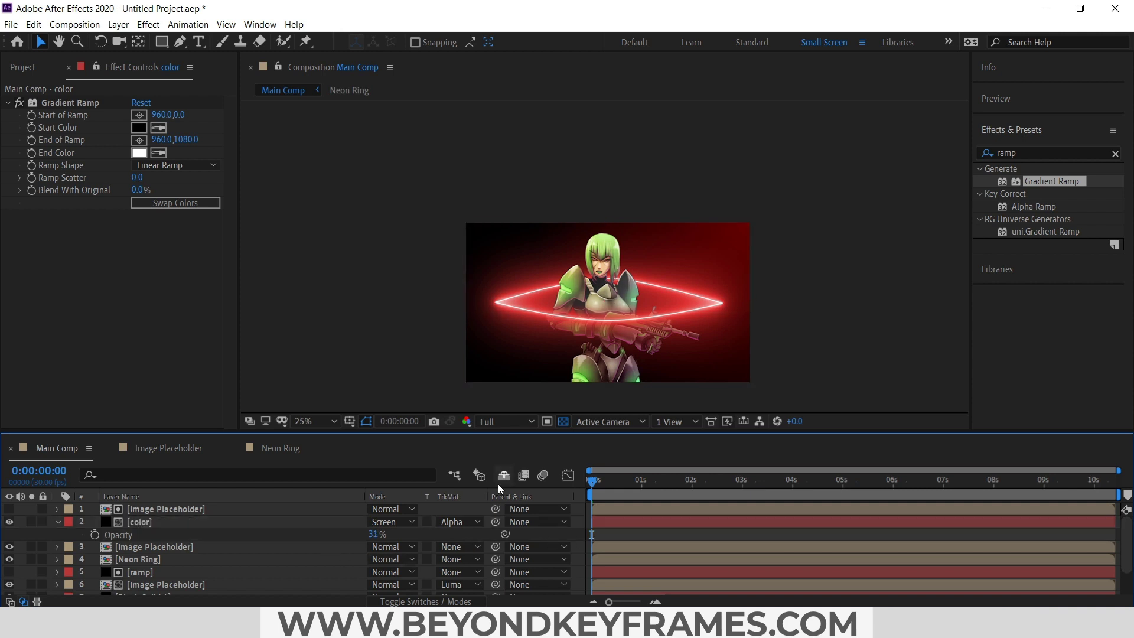
left_click(334, 422)
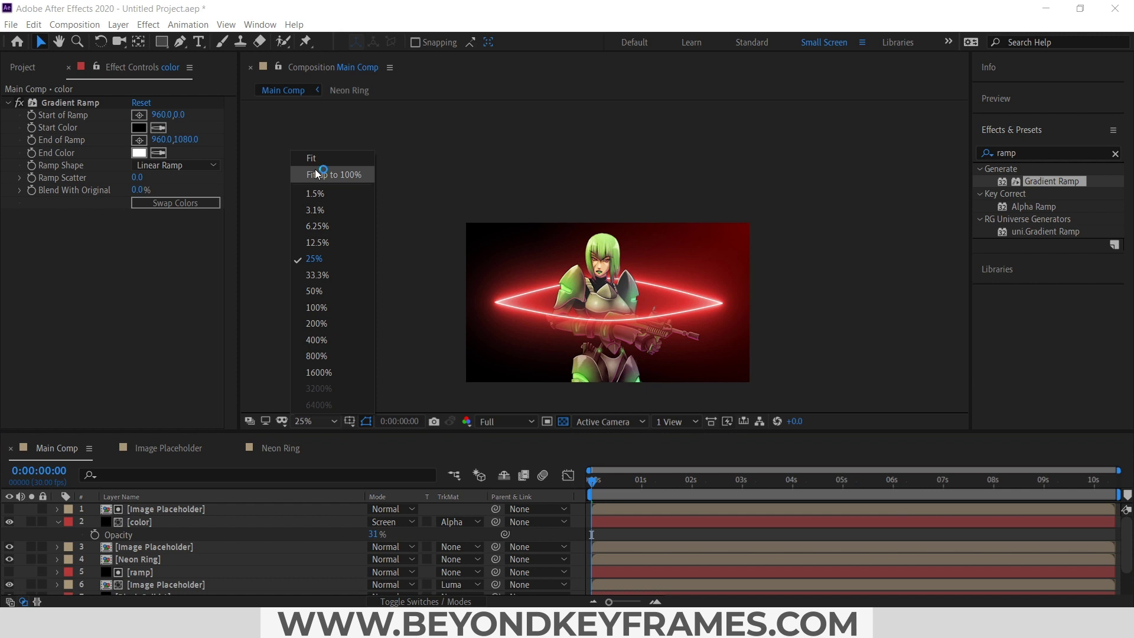
left_click(325, 175)
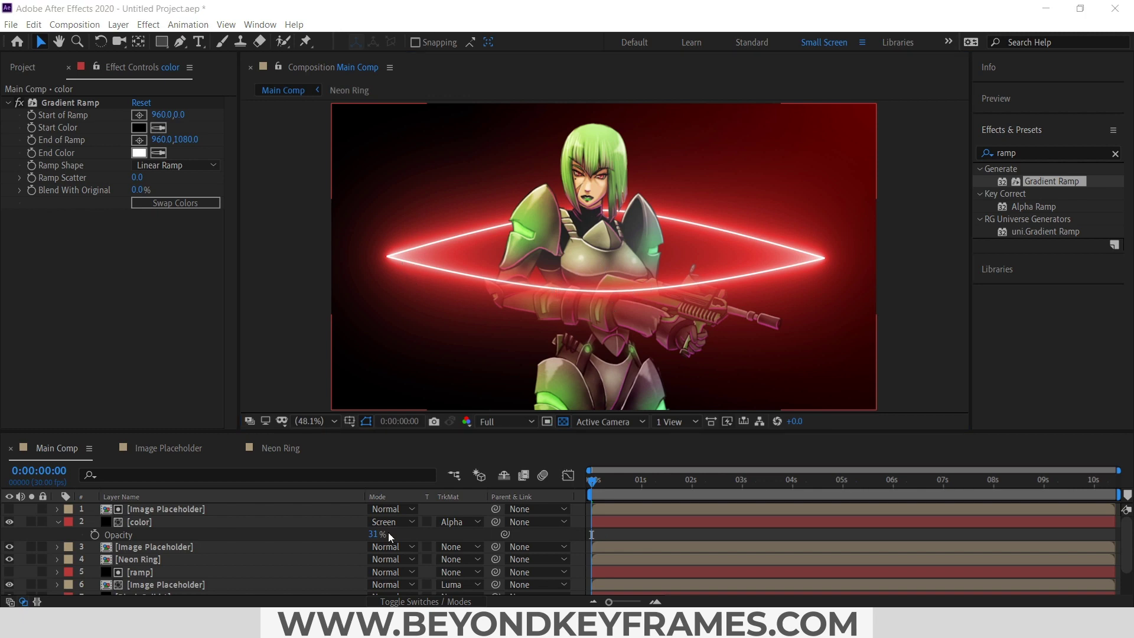
Step: Create a black 1920 x 1080 solid named shadow as the top layer of Main Comp
left_click(118, 24)
mouse_move(134, 40)
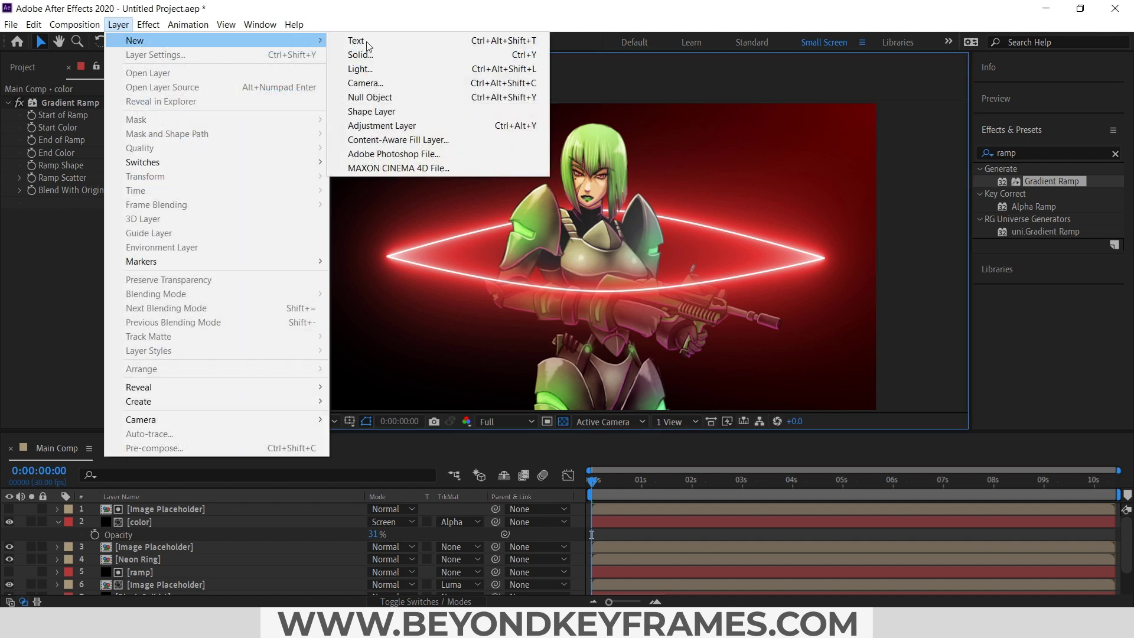
left_click(378, 56)
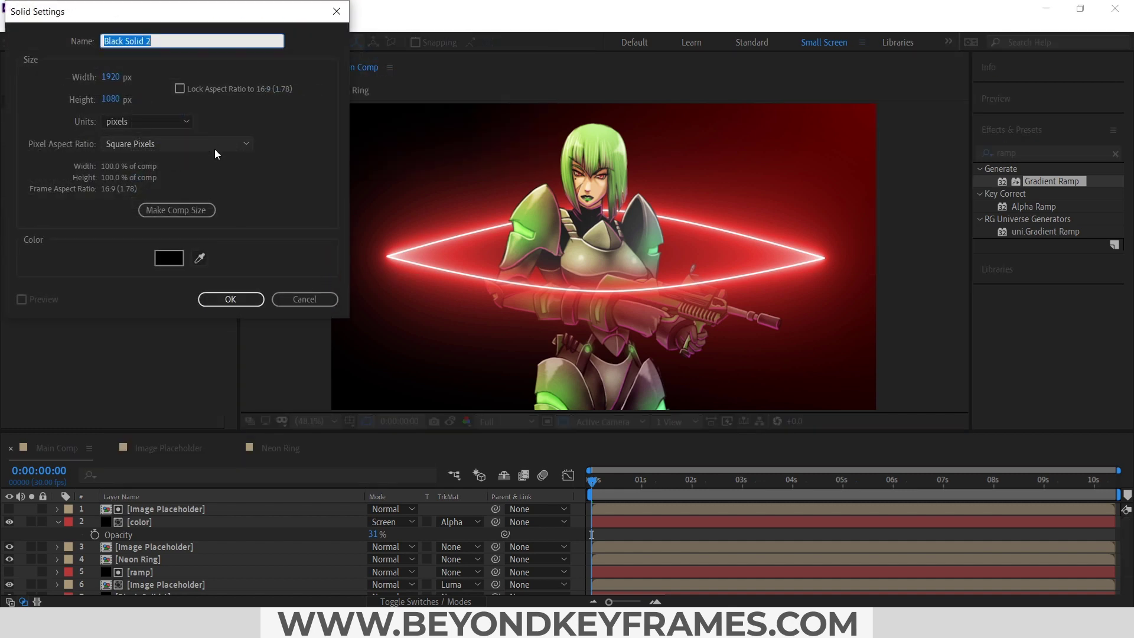
type("shadow")
key("Return")
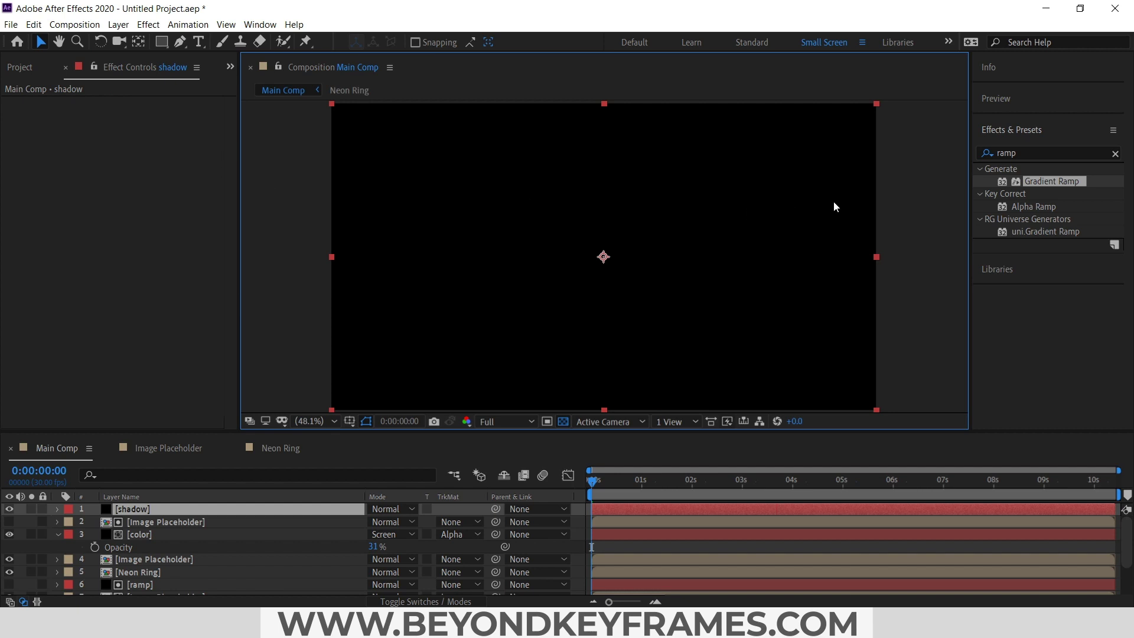
Step: Find the Tint effect, apply it to the shadow solid, and set Map White To to red
left_click(1018, 153)
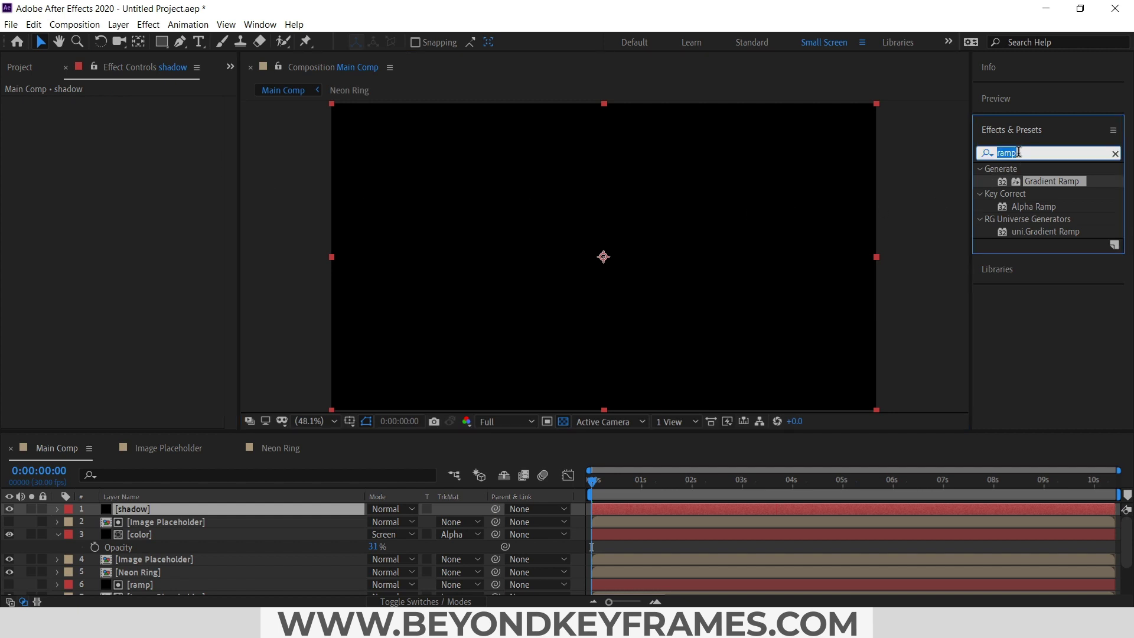
type("tint")
left_click_drag(1032, 219, 189, 508)
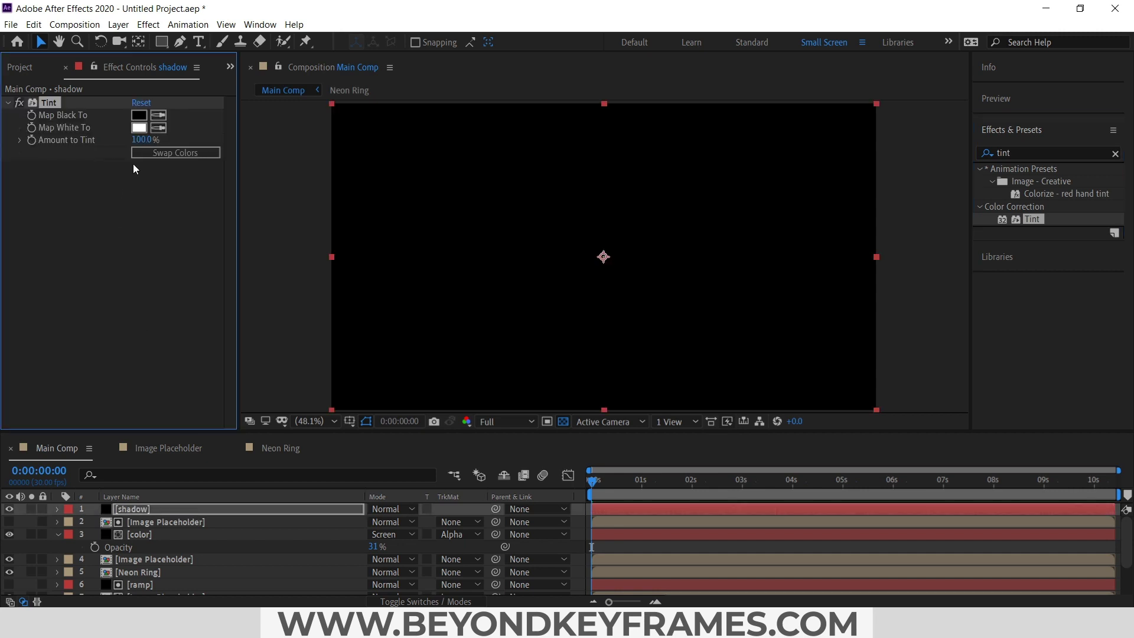
left_click(140, 127)
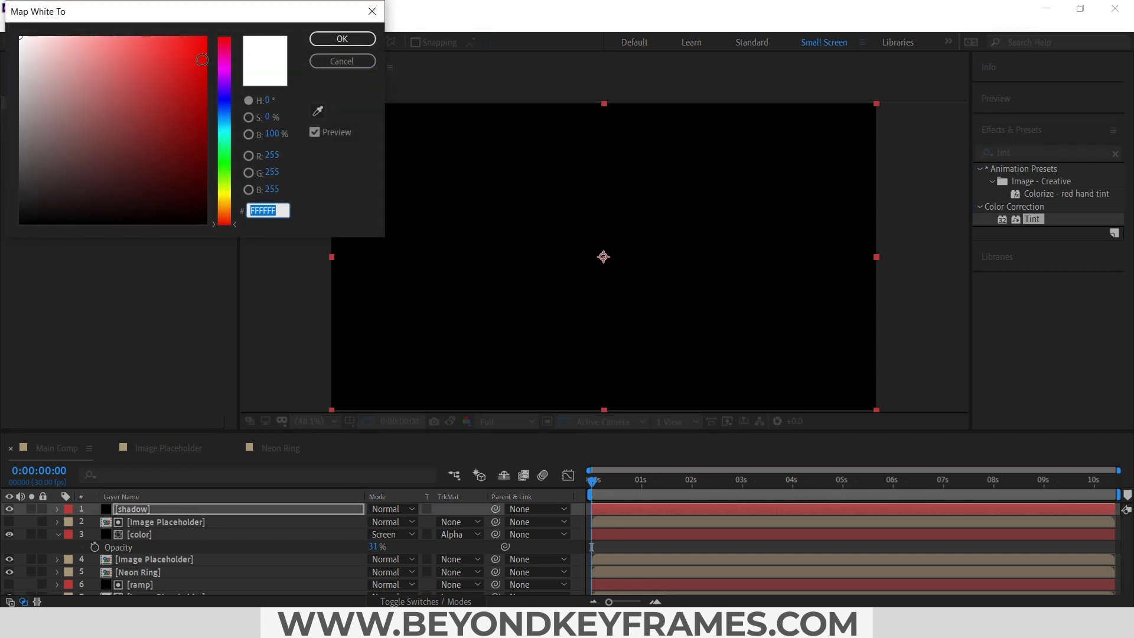
left_click(208, 73)
left_click(352, 40)
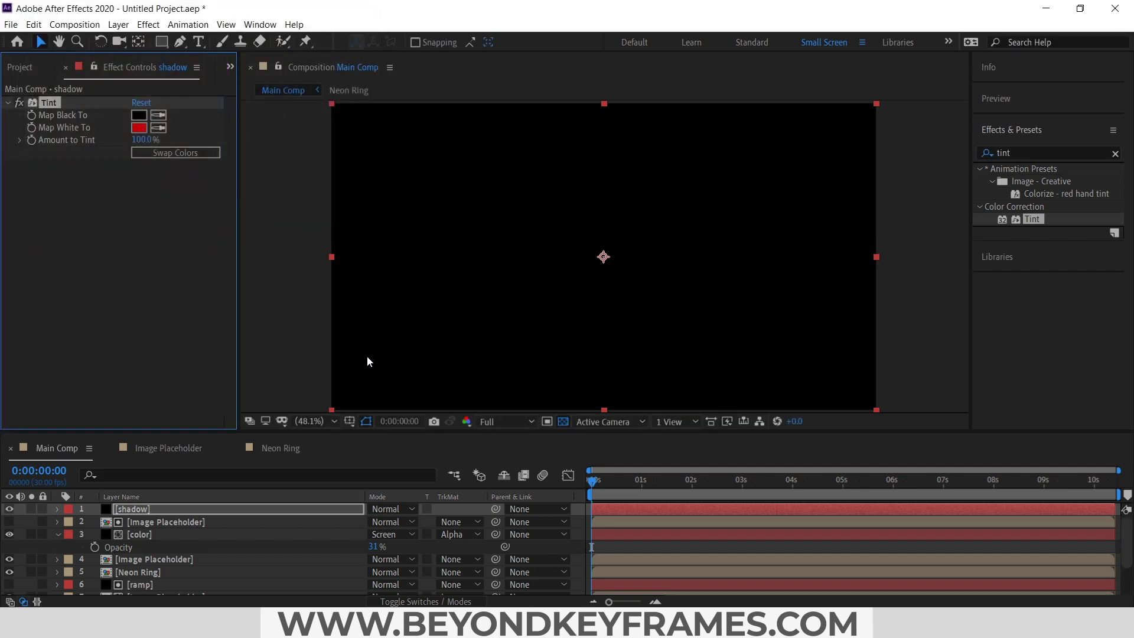
Step: Lower the shadow layer's opacity to 16%
left_click(190, 510)
key("t")
left_click_drag(373, 521, 317, 526)
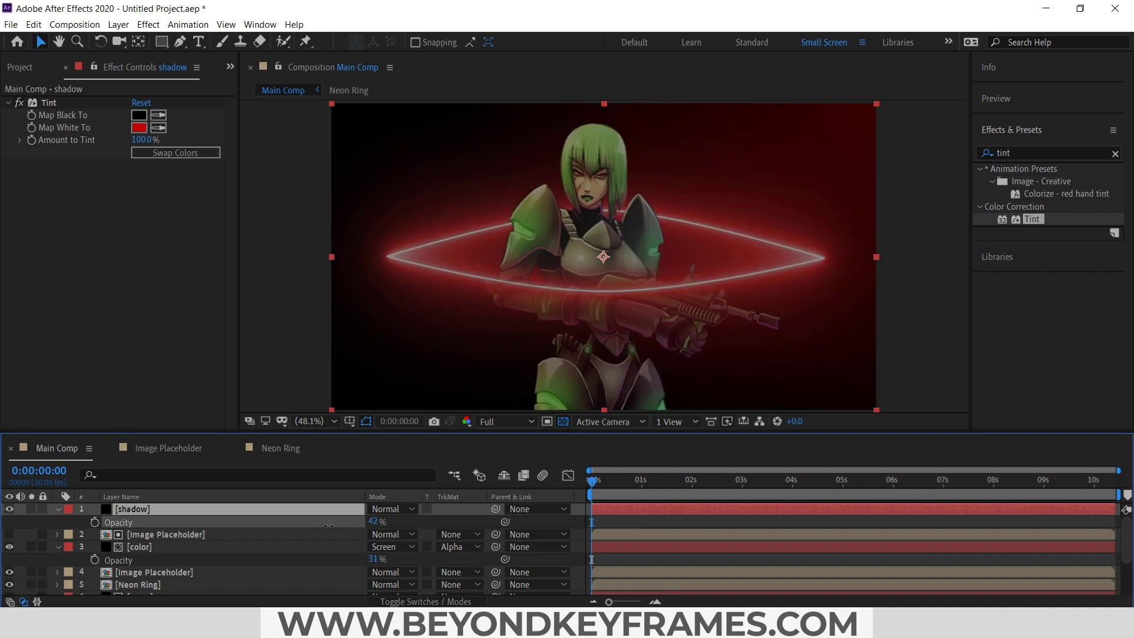
Step: With the Pen tool, draw a closed, downward-curving band mask on the shadow layer around the neon ring, slightly wider than the ring
key("g")
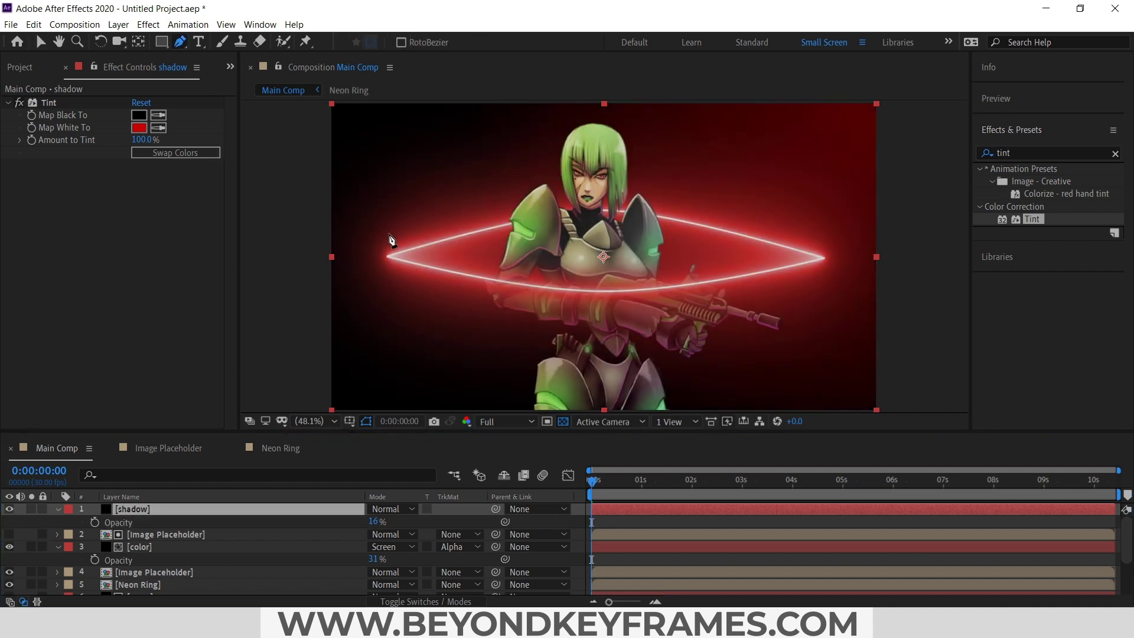
left_click(363, 216)
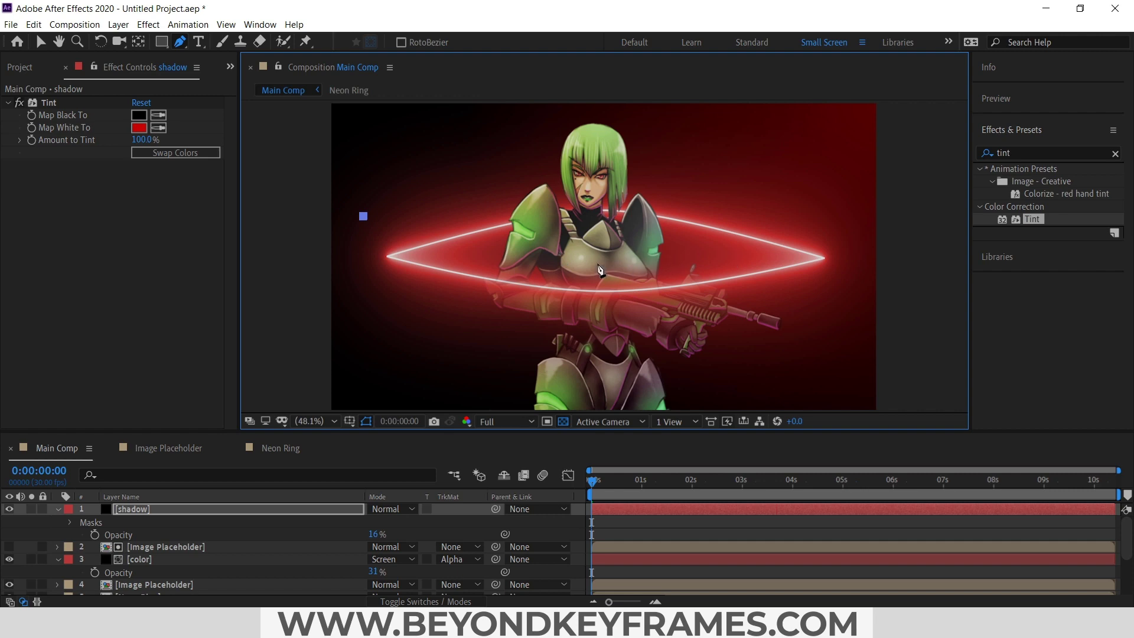
left_click_drag(598, 264, 645, 266)
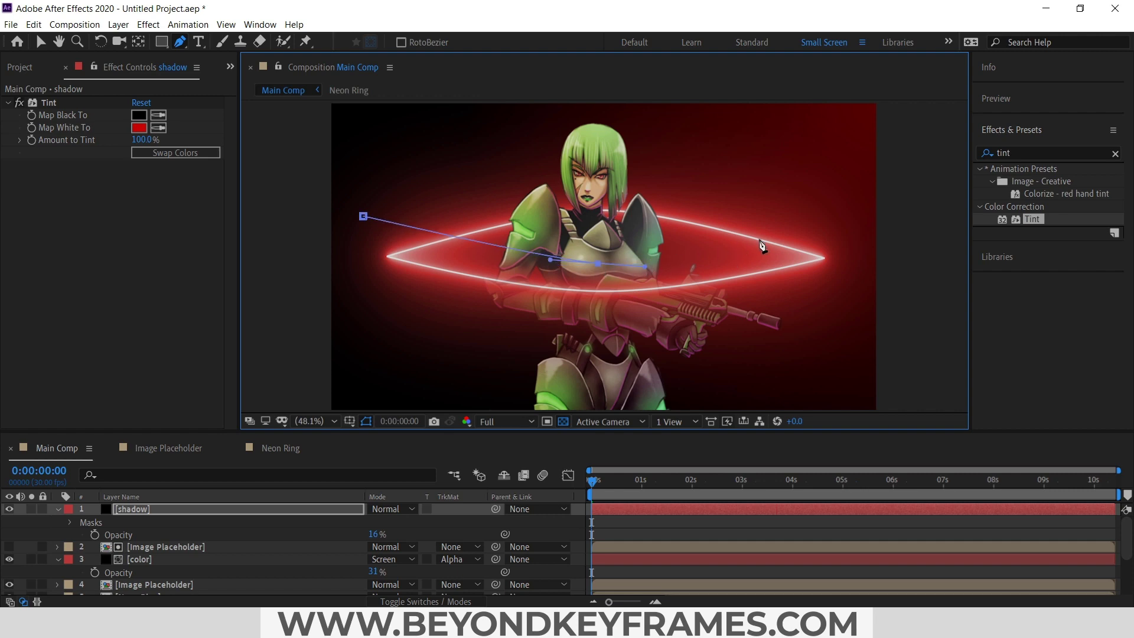
left_click(858, 212)
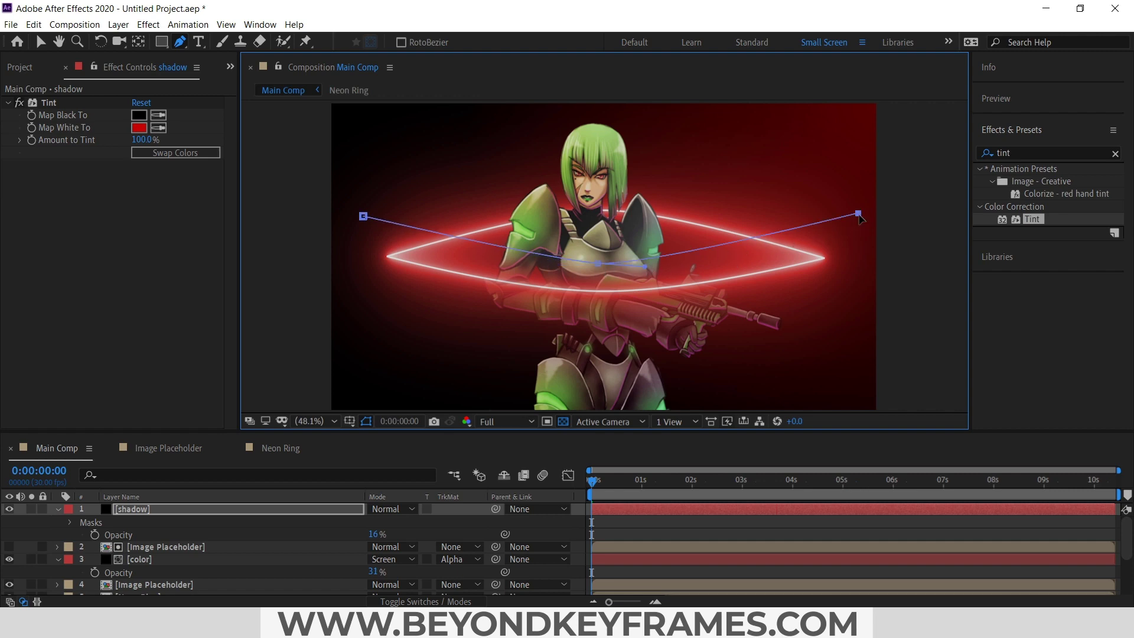
left_click(860, 291)
left_click_drag(604, 327, 559, 329)
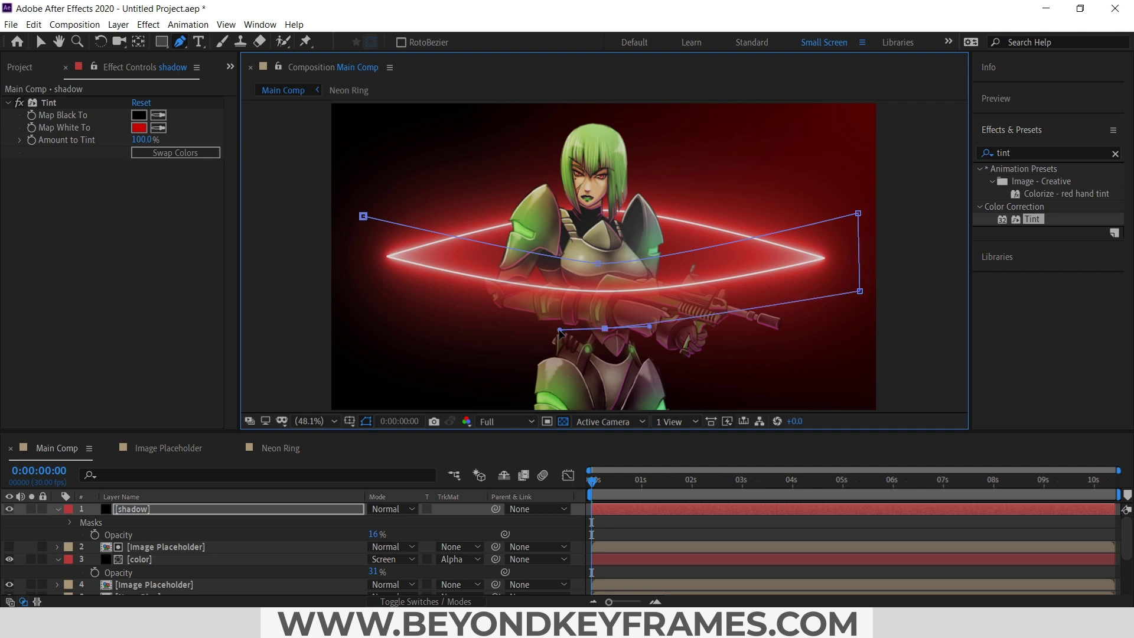
left_click(357, 286)
left_click(363, 216)
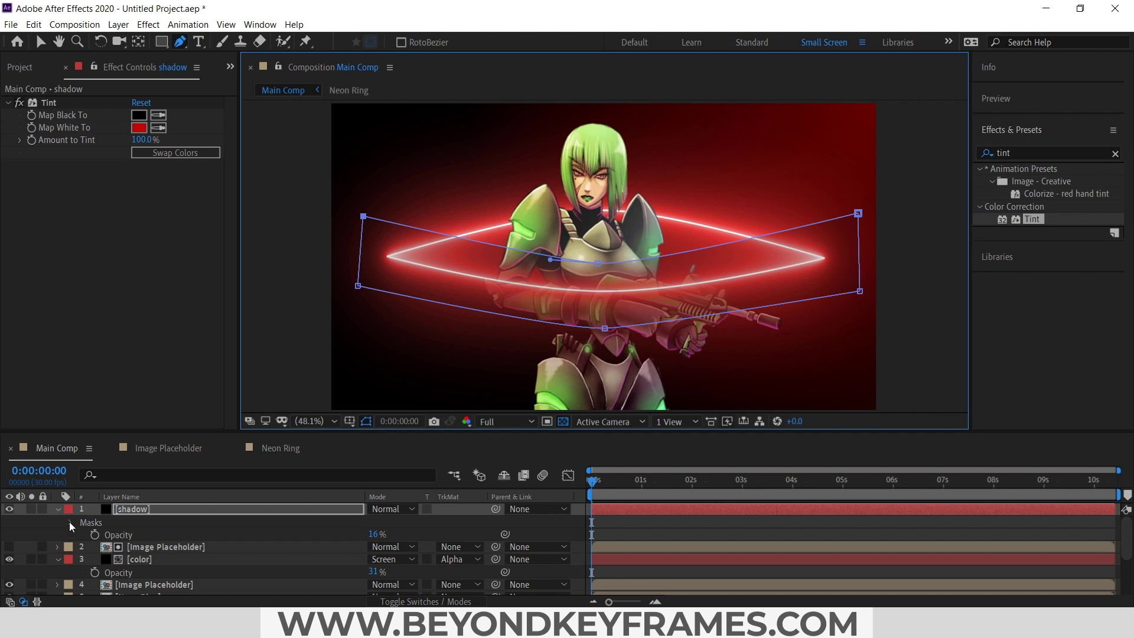
Step: Set the shadow mask's feather to 179 pixels, then collapse the layer and enlarge the timeline area
left_click(71, 523)
left_click(83, 534)
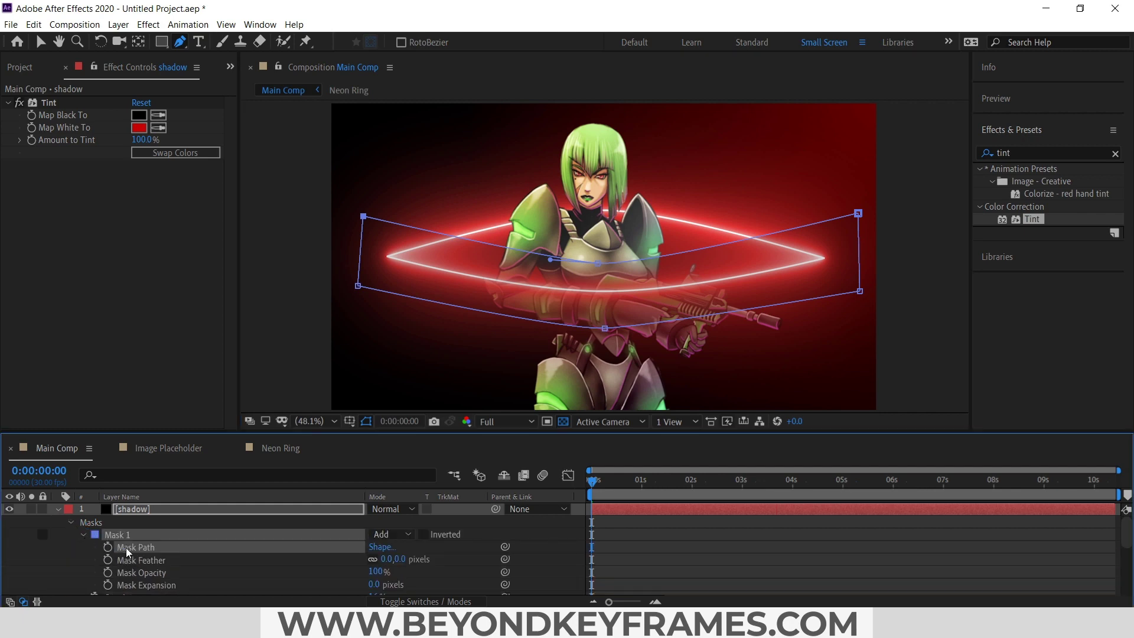
left_click_drag(385, 558, 499, 547)
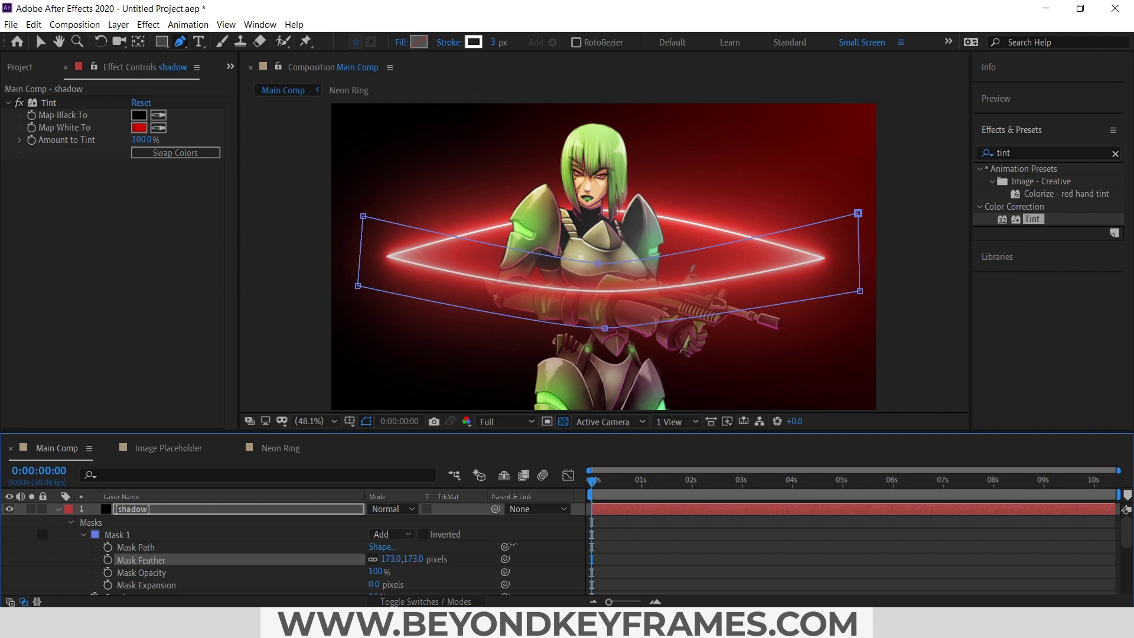
left_click(149, 535)
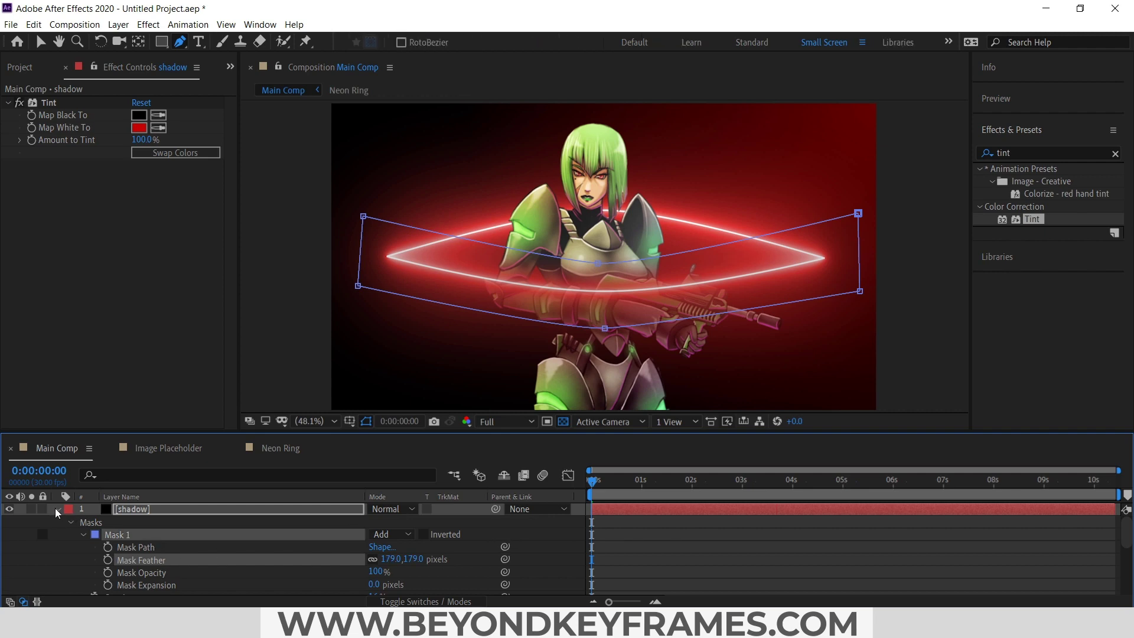
left_click(57, 509)
left_click_drag(319, 436, 318, 391)
Step: Duplicate the shadow layer, rename the copy glow, and set its blending mode to Add
left_click(139, 463)
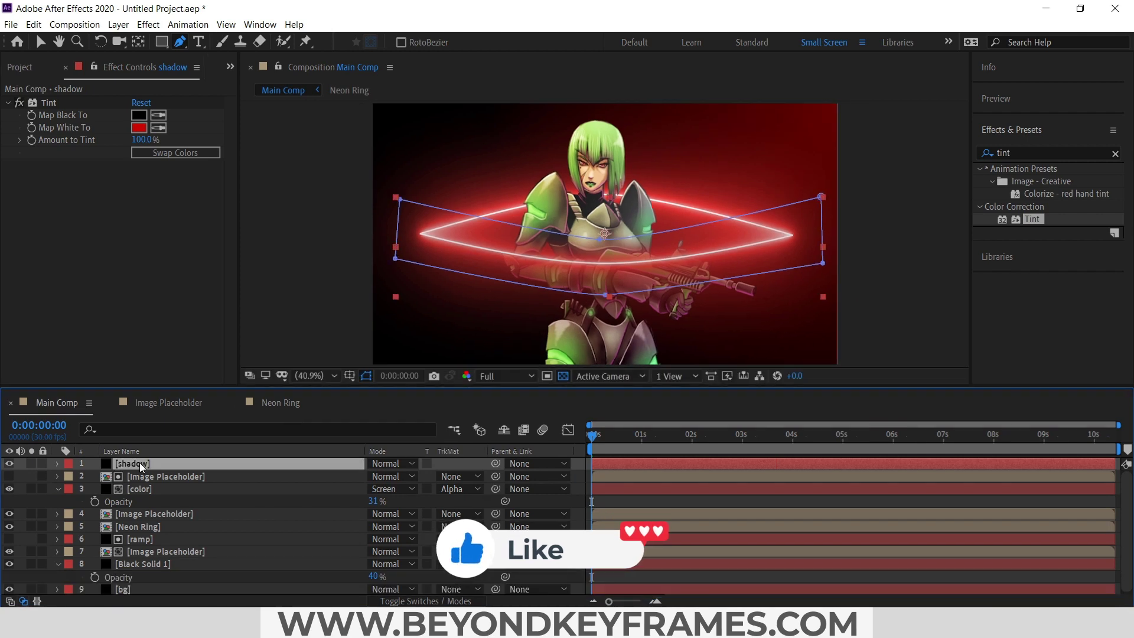
key("ctrl+d")
right_click(140, 463)
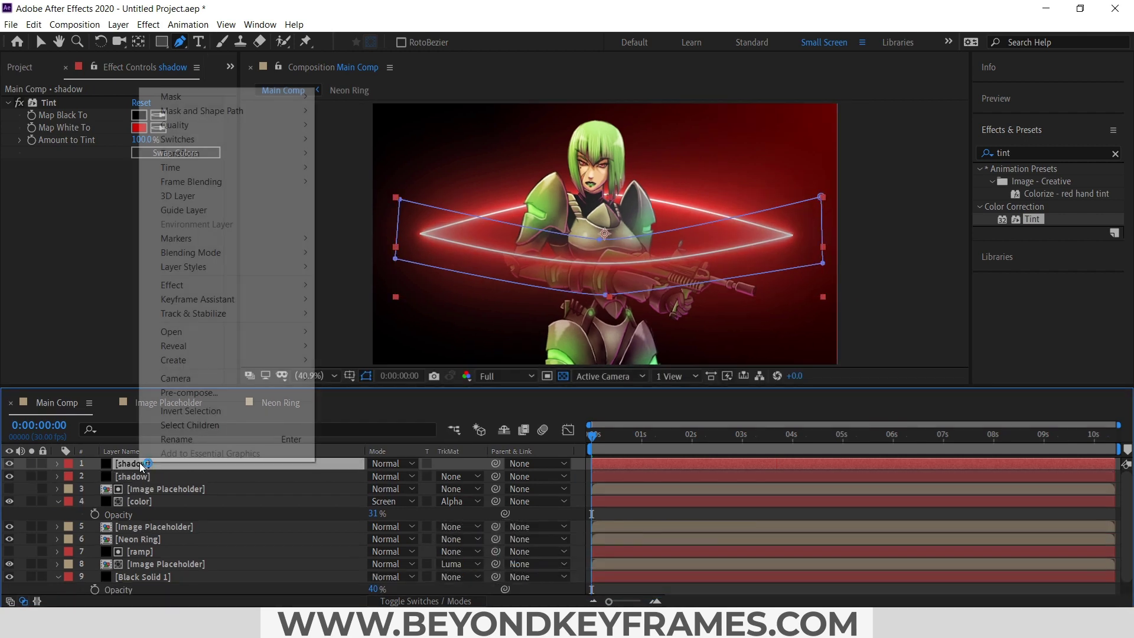
left_click(186, 438)
type("glo")
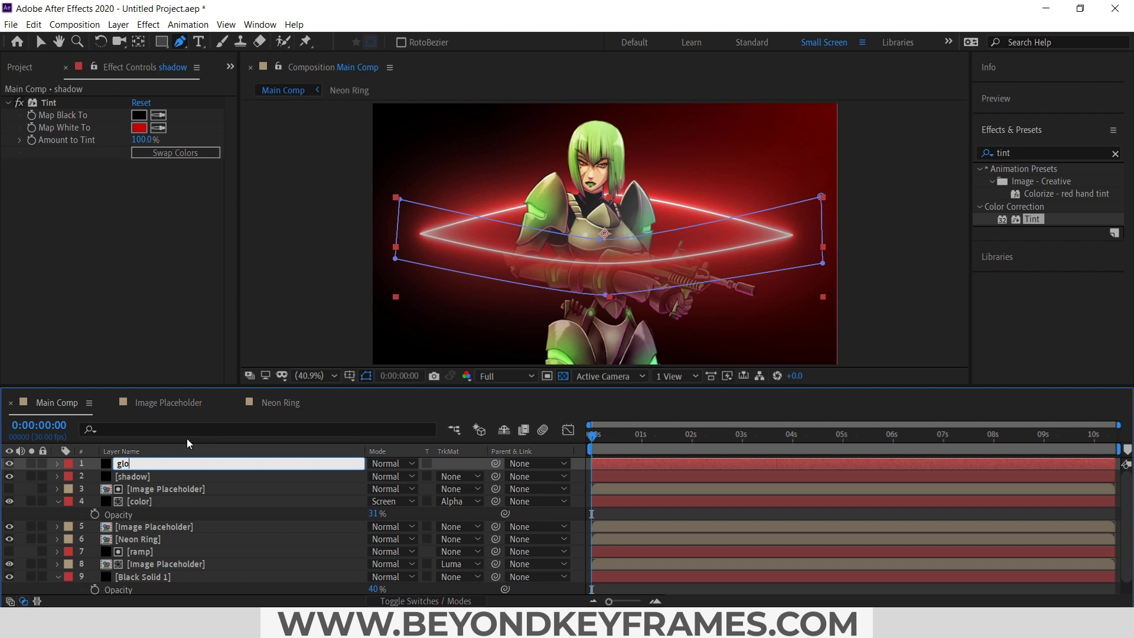
type("w")
left_click(387, 464)
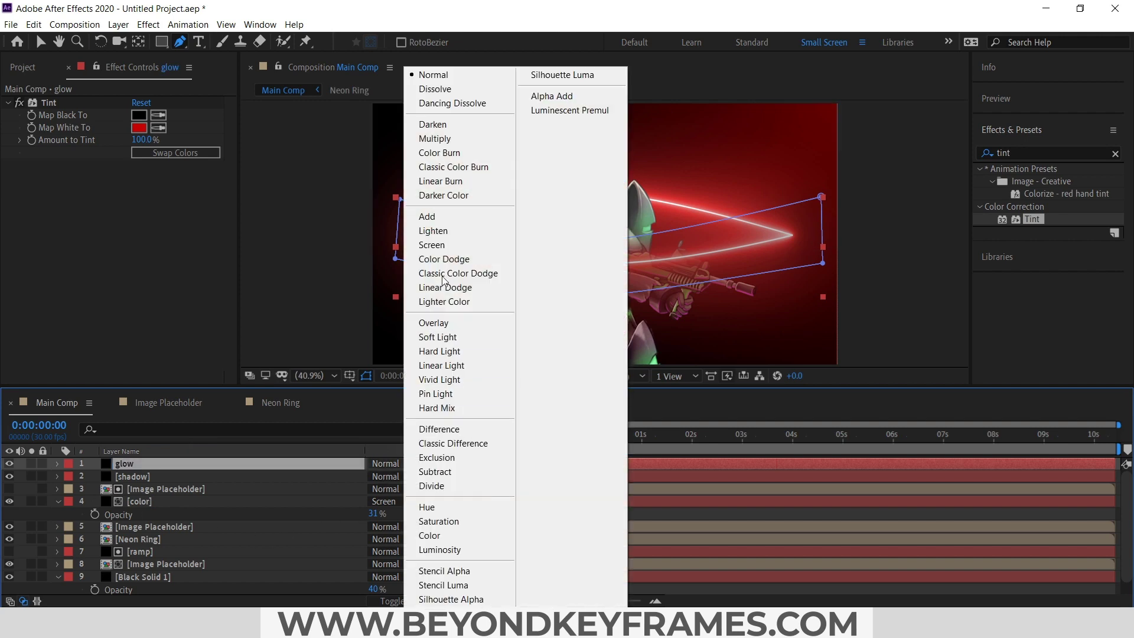
left_click(435, 218)
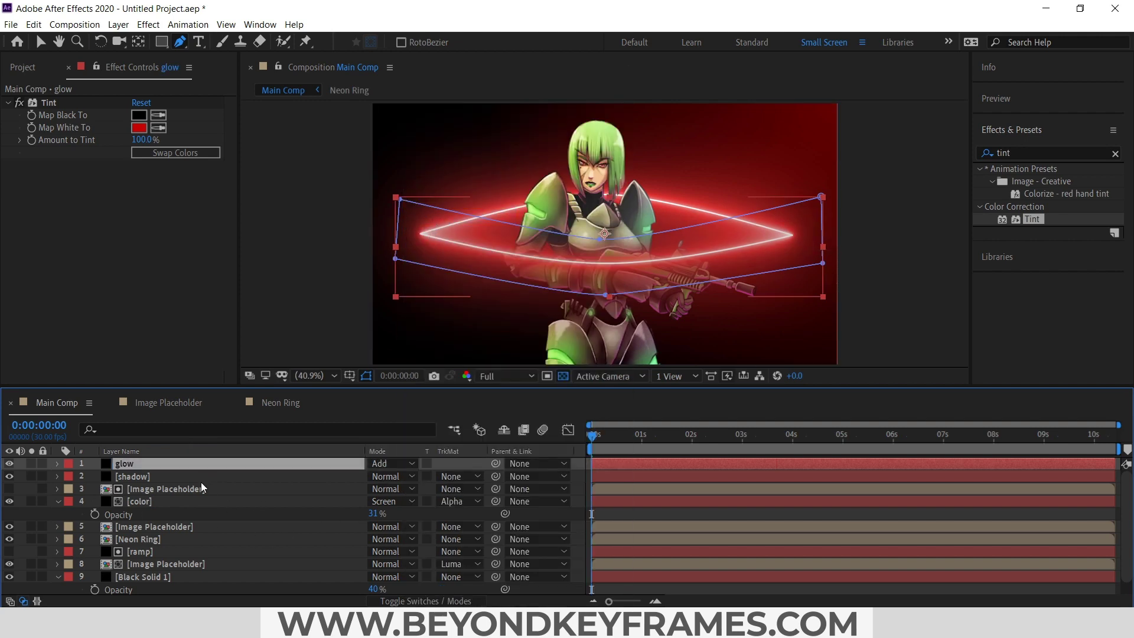
Step: Collapse the open properties of the color and Black Solid 1 layers
left_click(182, 500)
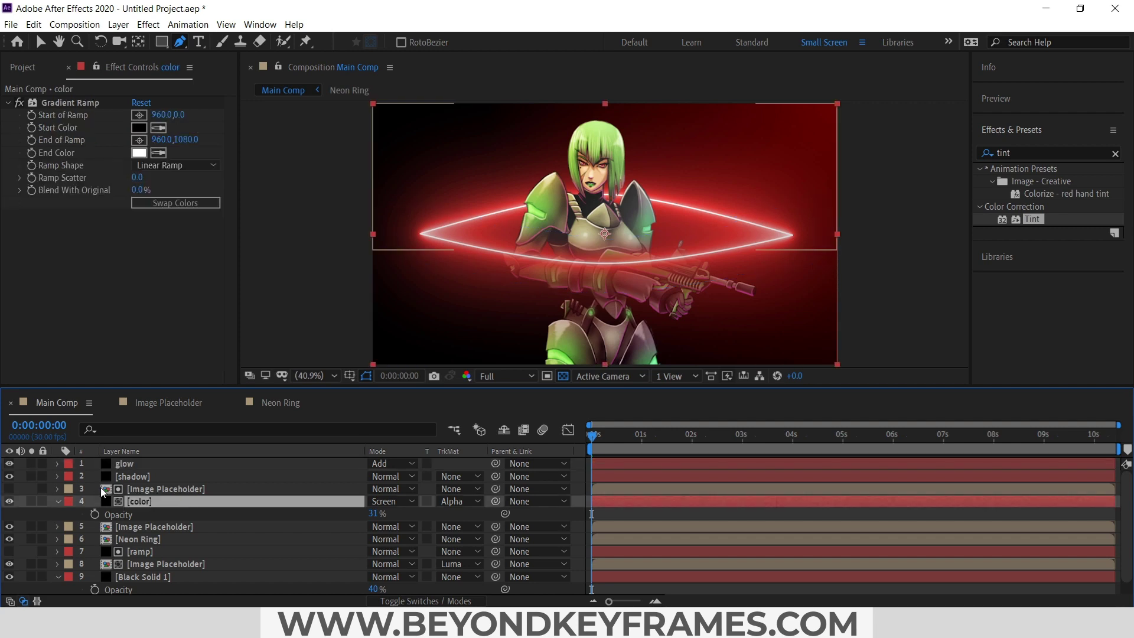
left_click(58, 501)
left_click(59, 563)
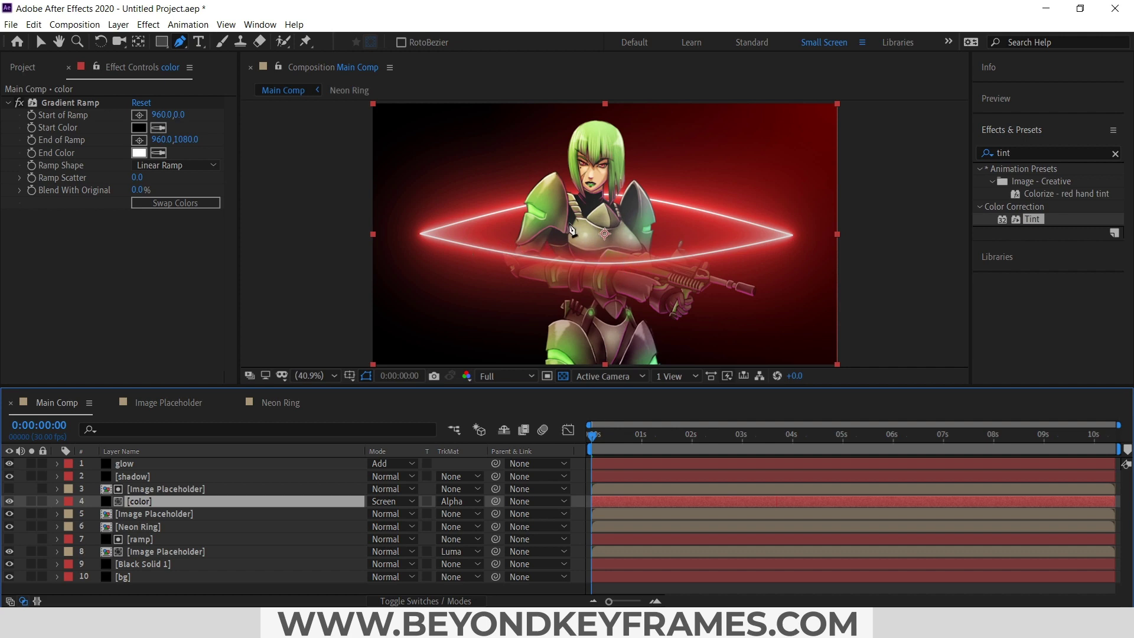
Step: In the Image Placeholder comp, scale up and reposition the character image so it fills more of the frame, checking it in Main Comp
left_click(194, 406)
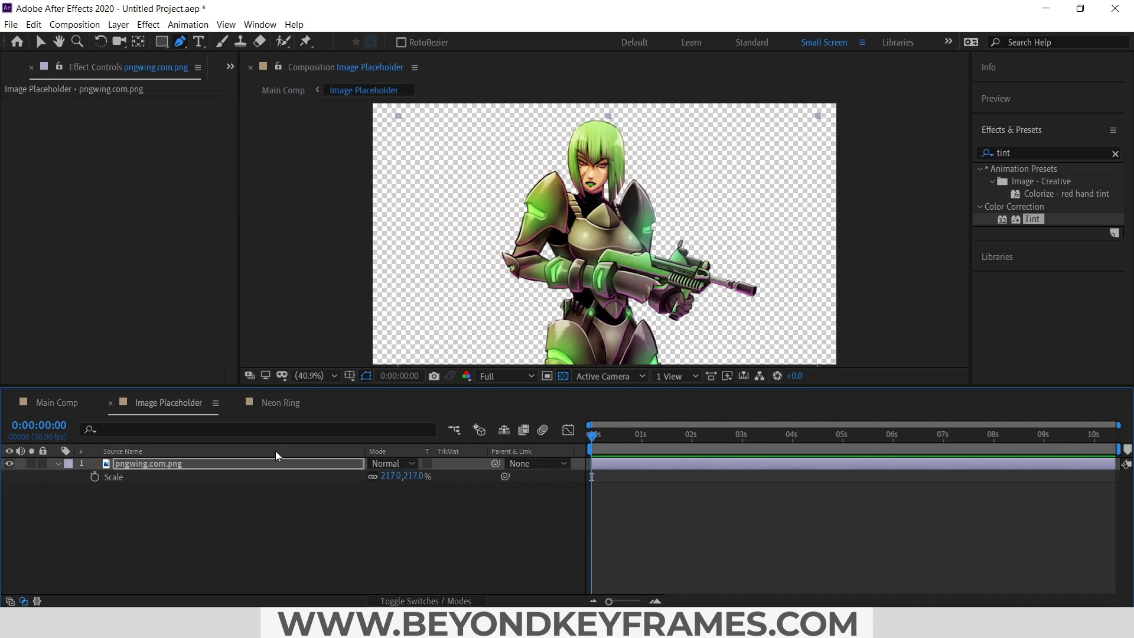
left_click(322, 463)
left_click_drag(391, 476, 430, 475)
key("v")
left_click_drag(618, 210, 615, 282)
left_click(69, 406)
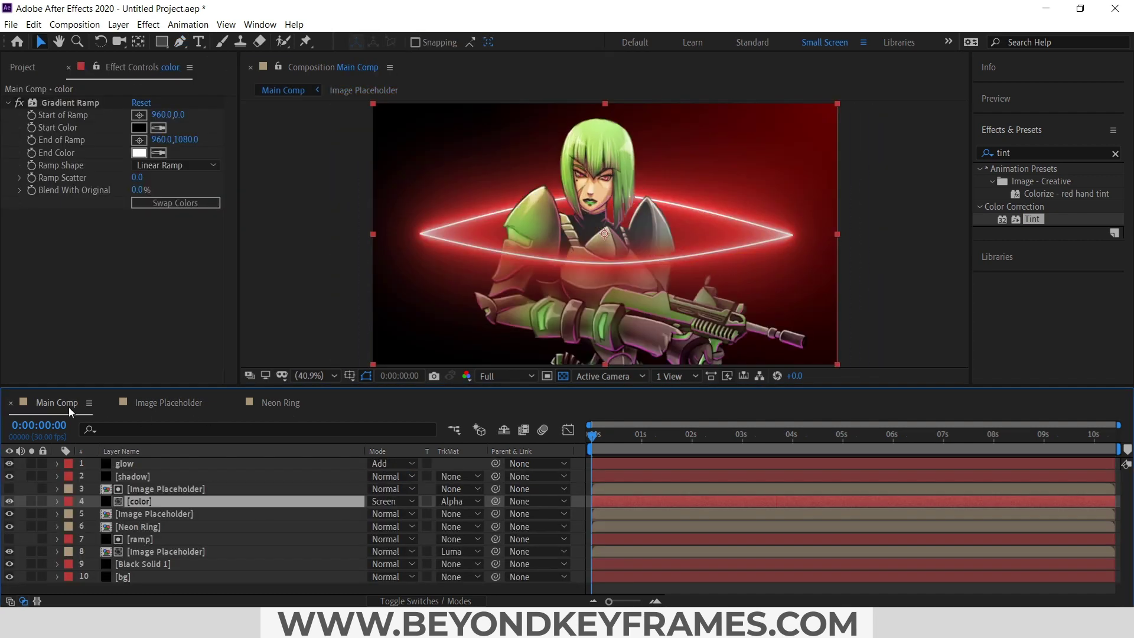
left_click(190, 408)
left_click(301, 92)
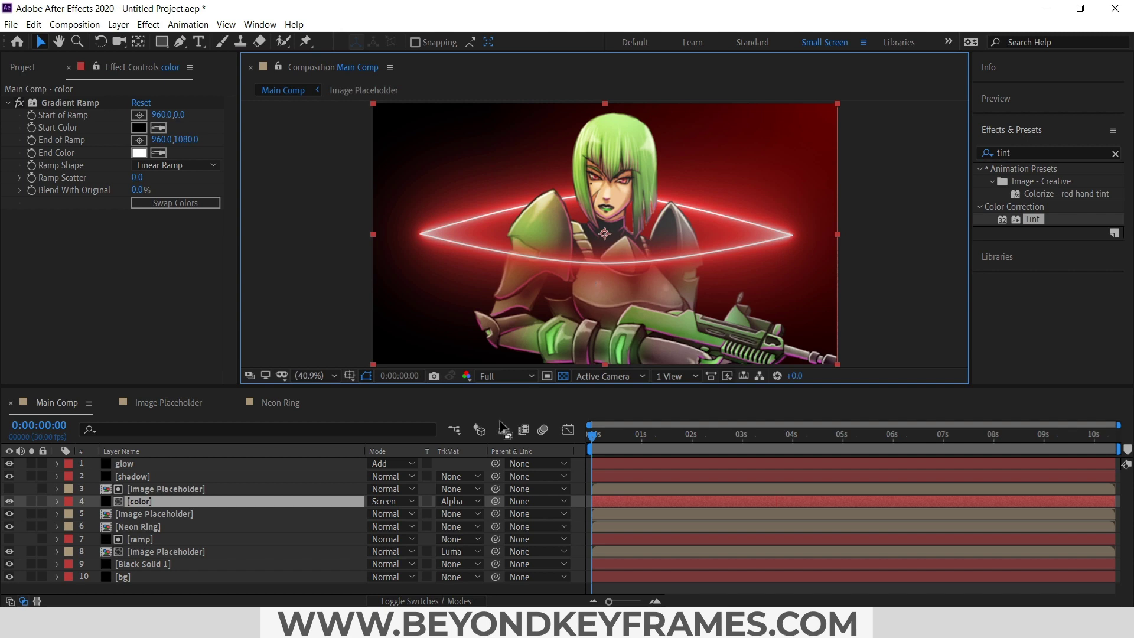
Step: Add a null object on top of Main Comp and parent the Neon Ring, shadow and glow layers to it
left_click(212, 463)
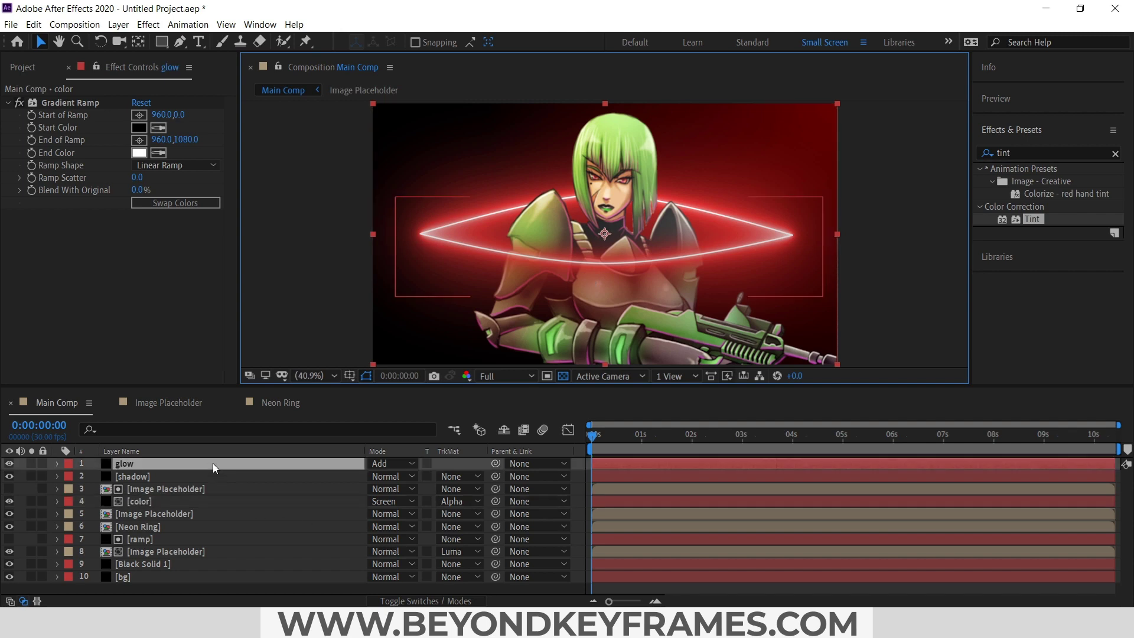
left_click(118, 24)
mouse_move(135, 41)
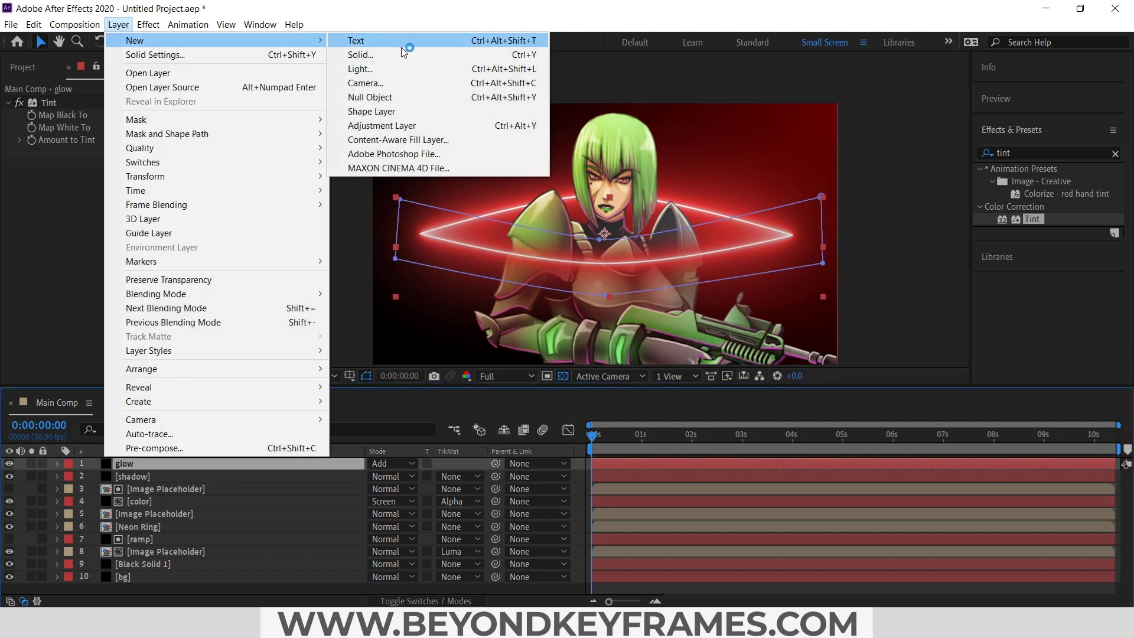
left_click(383, 98)
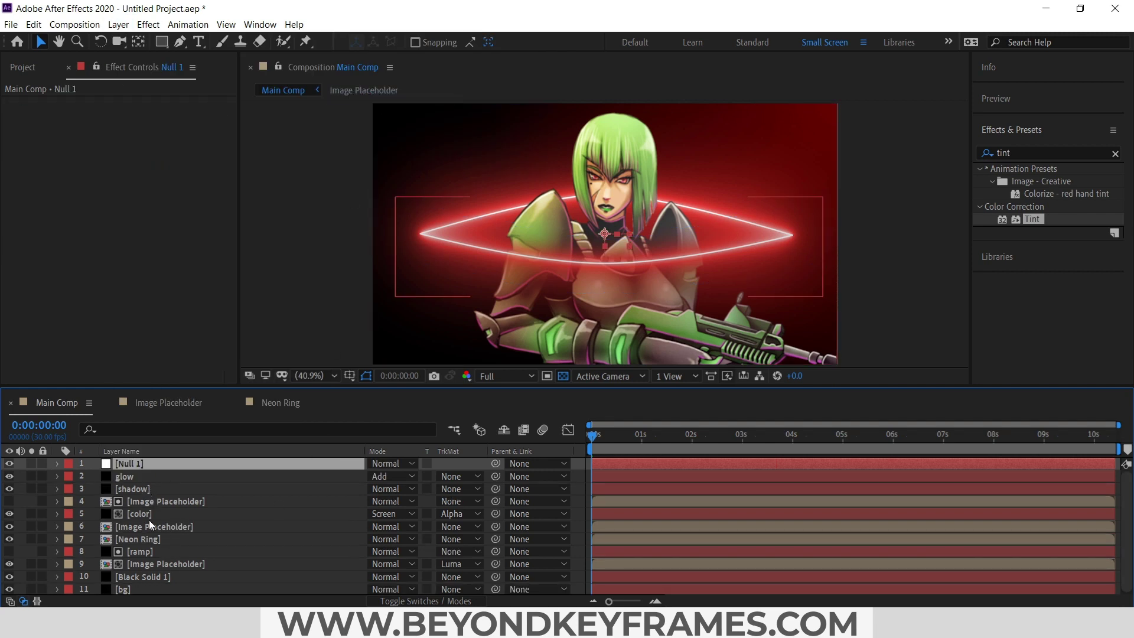
left_click(159, 540)
left_click(144, 488, "ctrl")
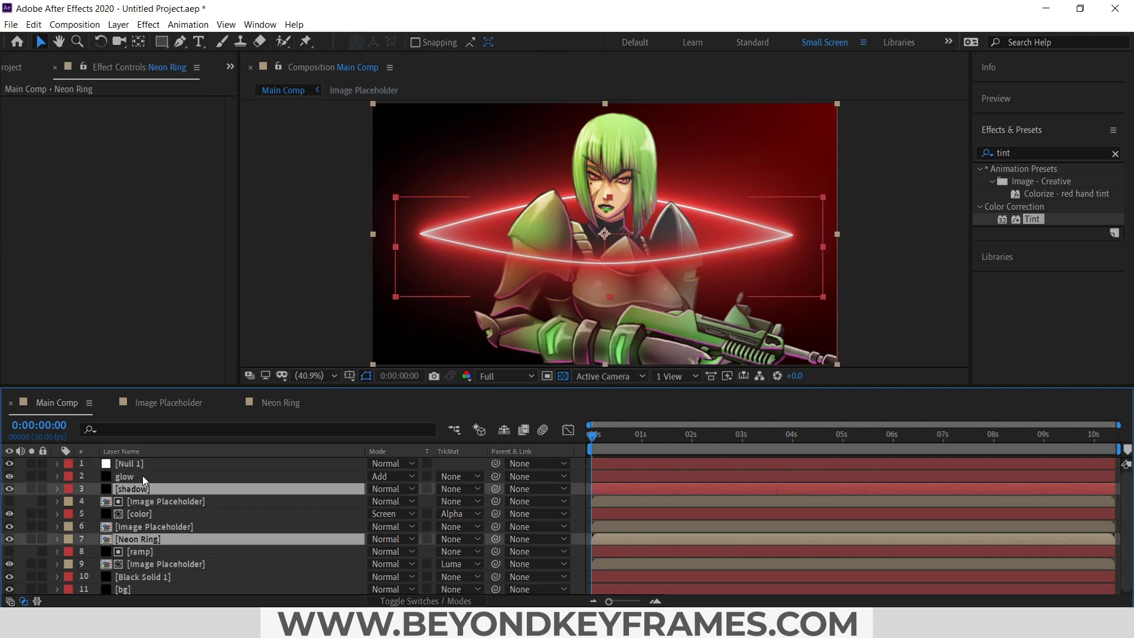
left_click(143, 476, "ctrl")
left_click_drag(495, 480, 221, 465)
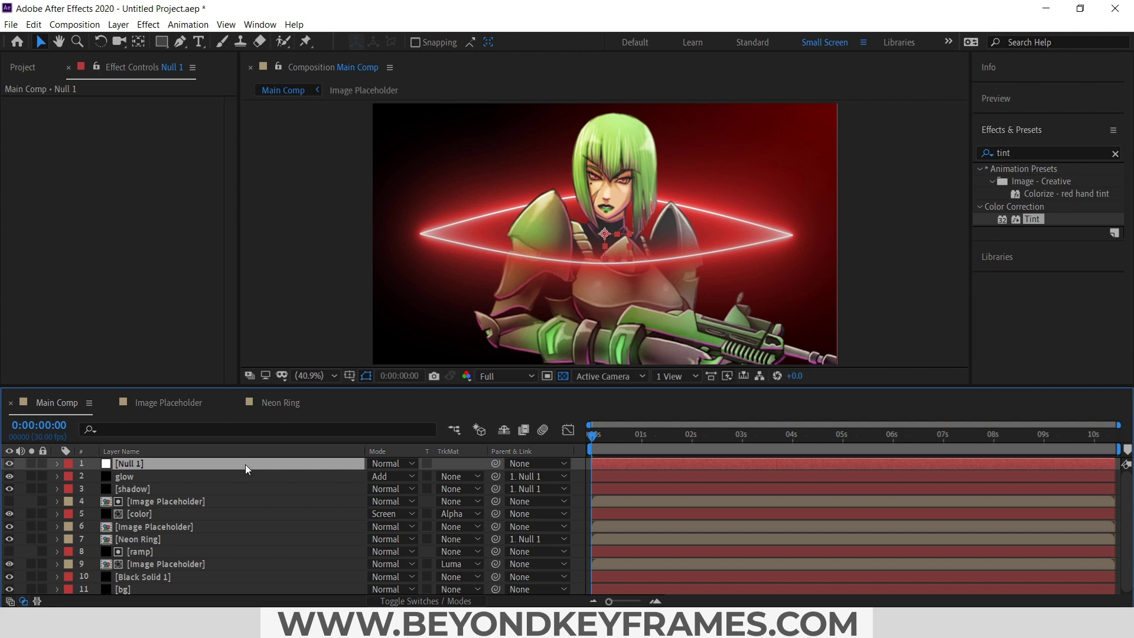
Step: Keyframe the null's position at about 0, 3 and 6 seconds, moving the ring from above the center through 960, 540 to below it
key("p")
left_click(94, 476)
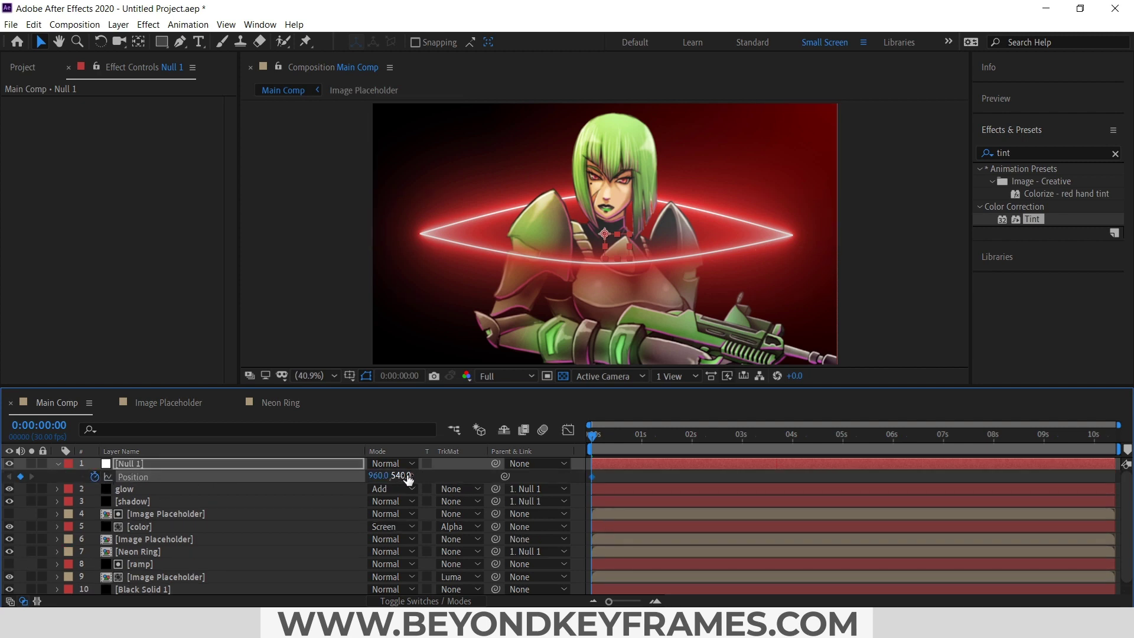
left_click_drag(403, 474, 403, 479)
left_click_drag(407, 479, 165, 458)
left_click_drag(599, 443, 892, 456)
left_click_drag(403, 475, 634, 473)
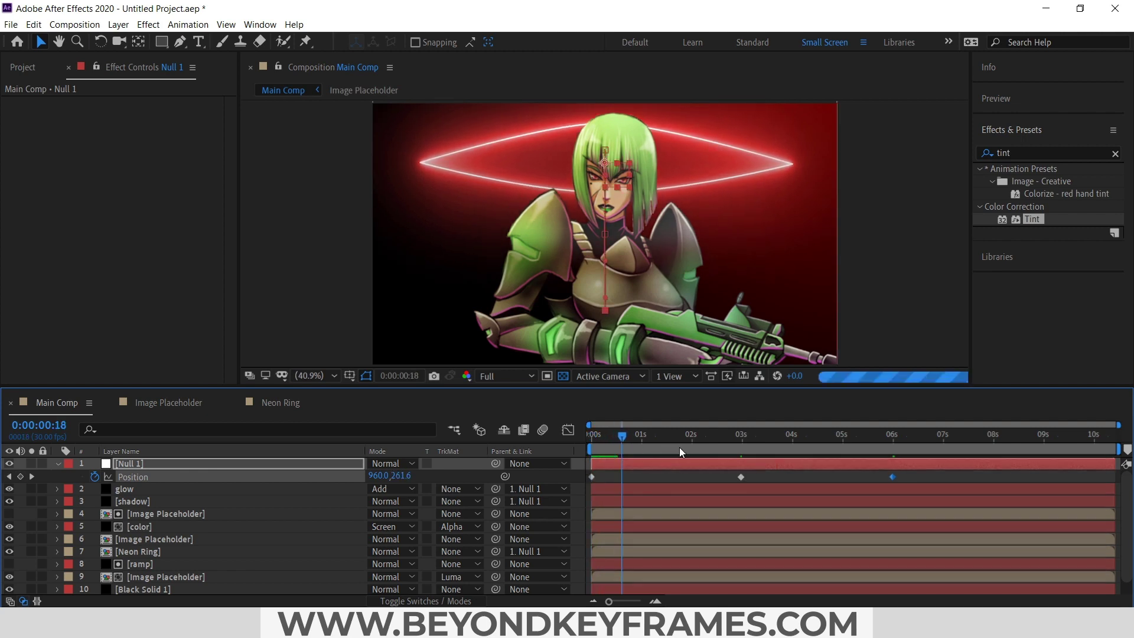
Step: Reveal the masks of both upper Image Placeholder layers and keyframe layer 4's mask path at the null's middle keyframe, about 3 seconds
left_click(741, 452)
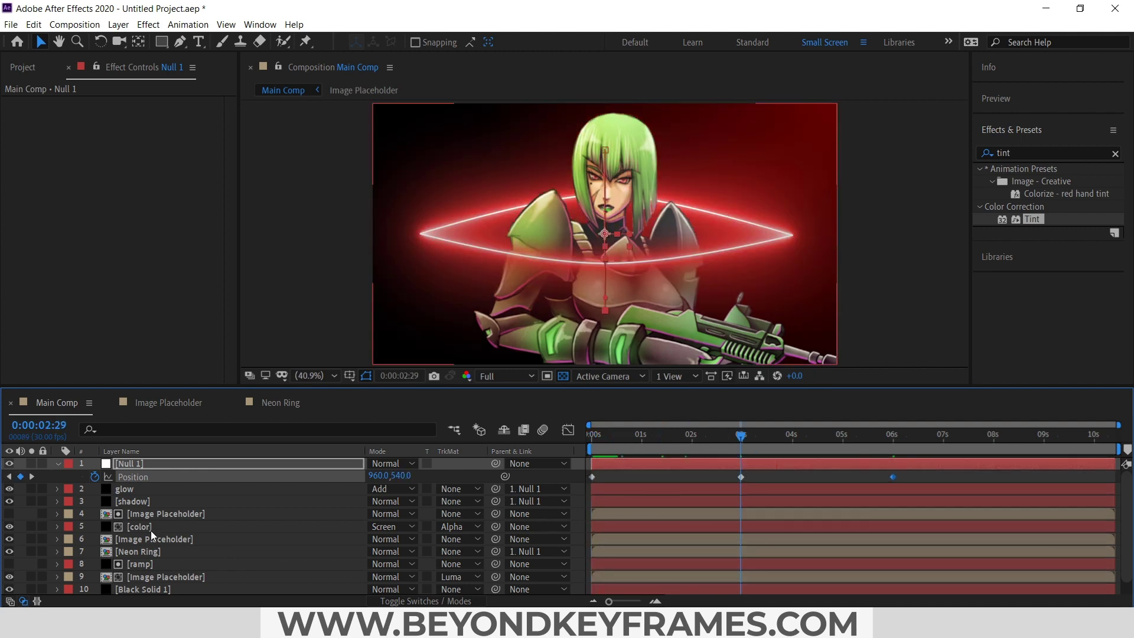
left_click(181, 514)
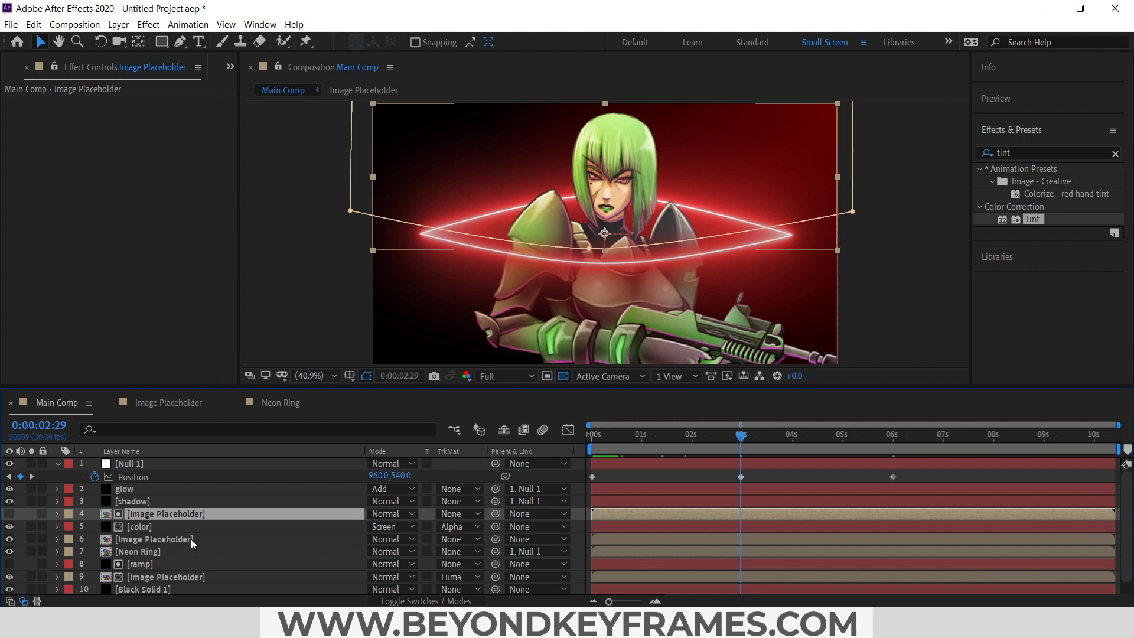
left_click(191, 539, "ctrl")
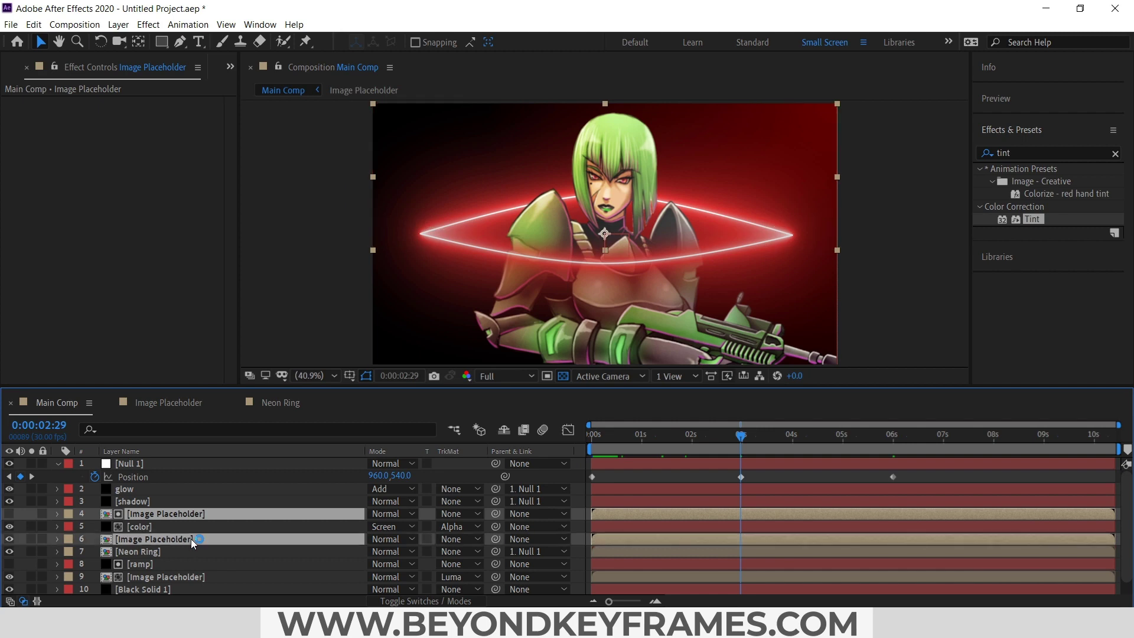
key("m")
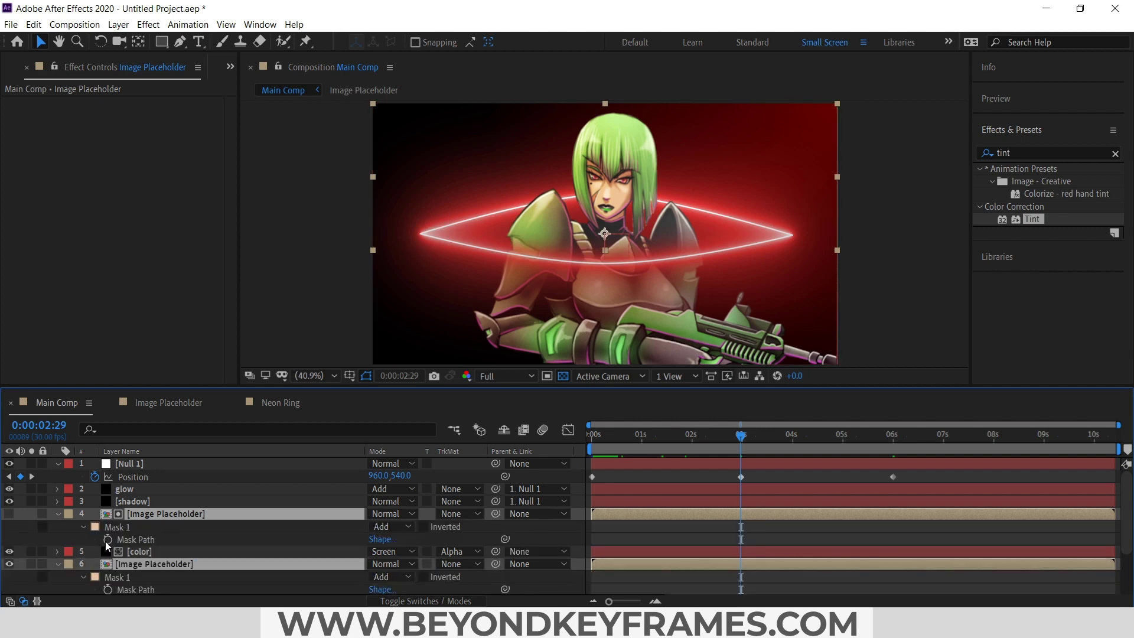
left_click(107, 539)
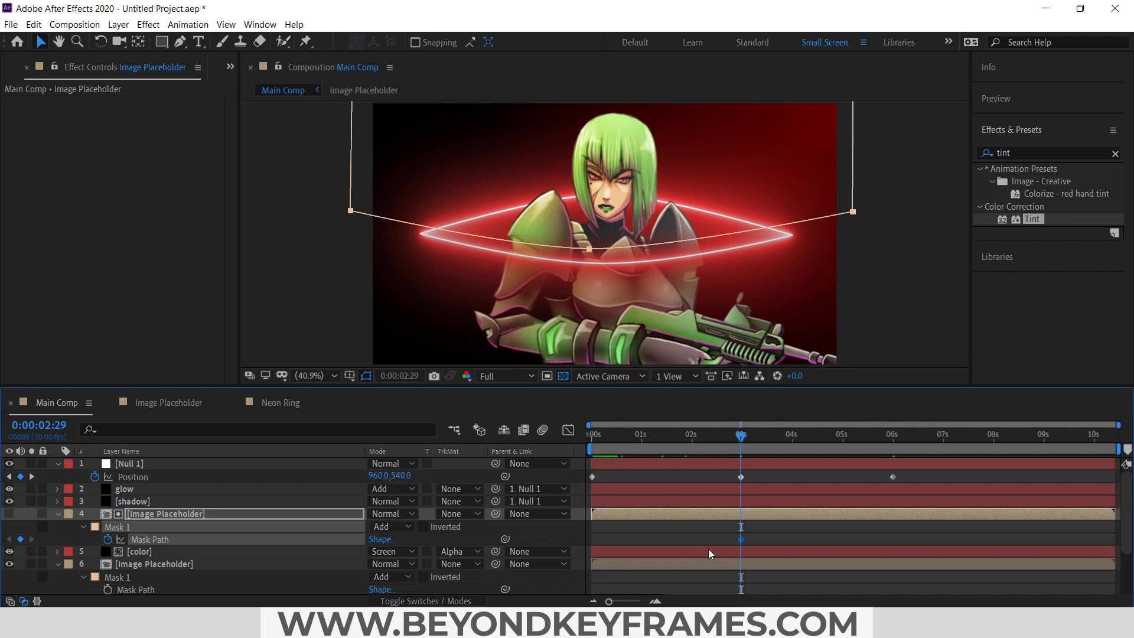
Step: At 0 seconds, move layer 4's whole mask up so its curved lower edge follows the raised neon ring, comparing it with the 3-second position
left_click_drag(602, 445, 571, 451)
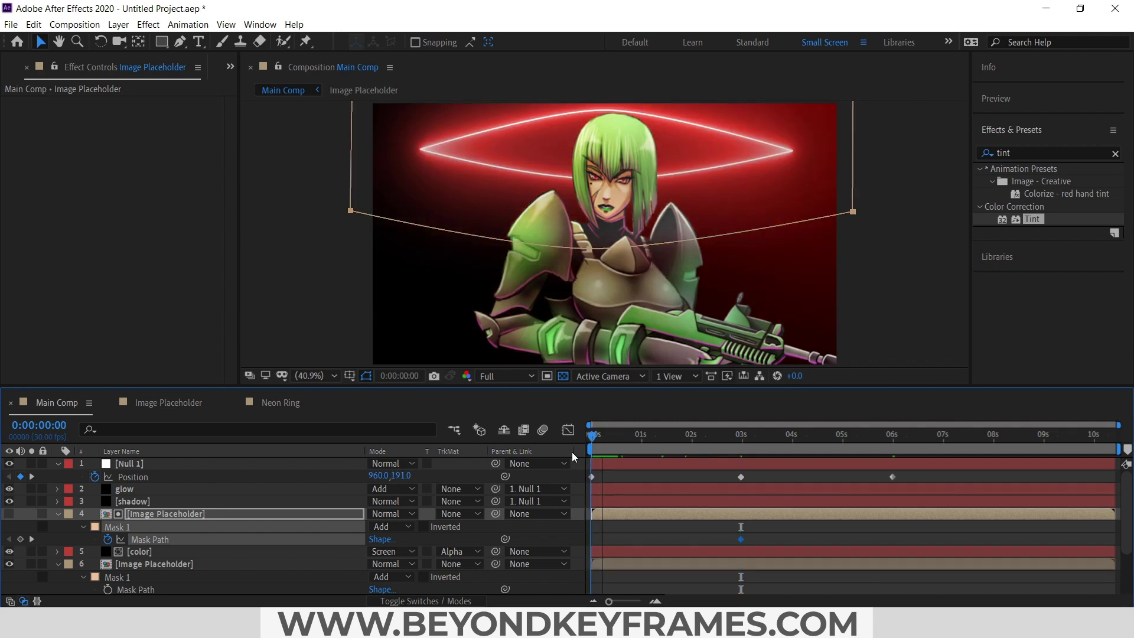
left_click(160, 512)
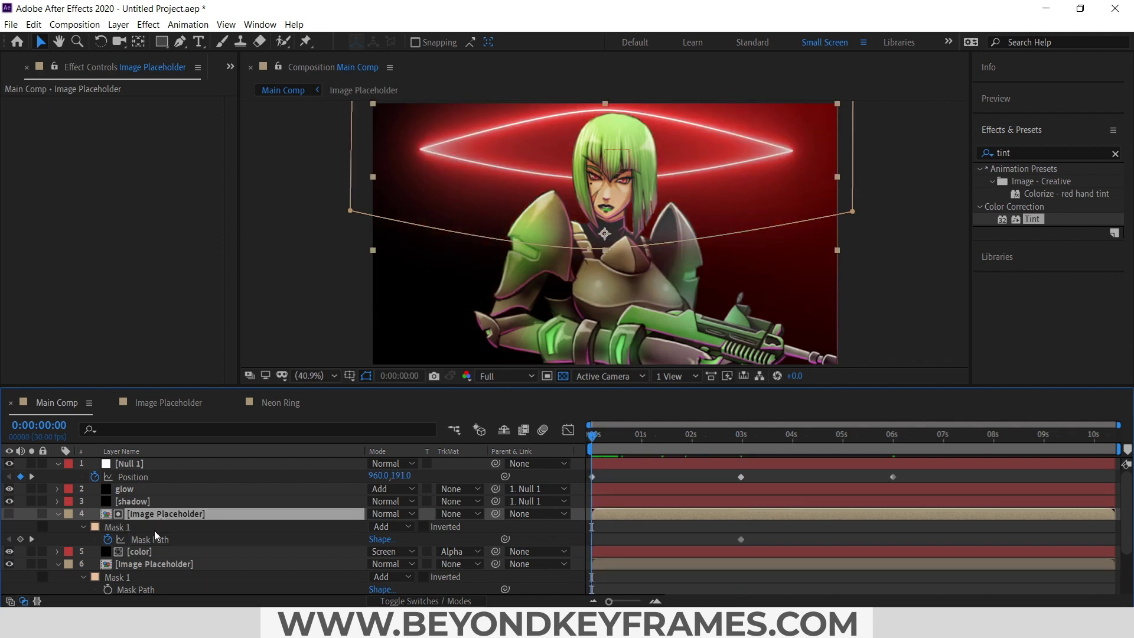
left_click(119, 526)
key("comma")
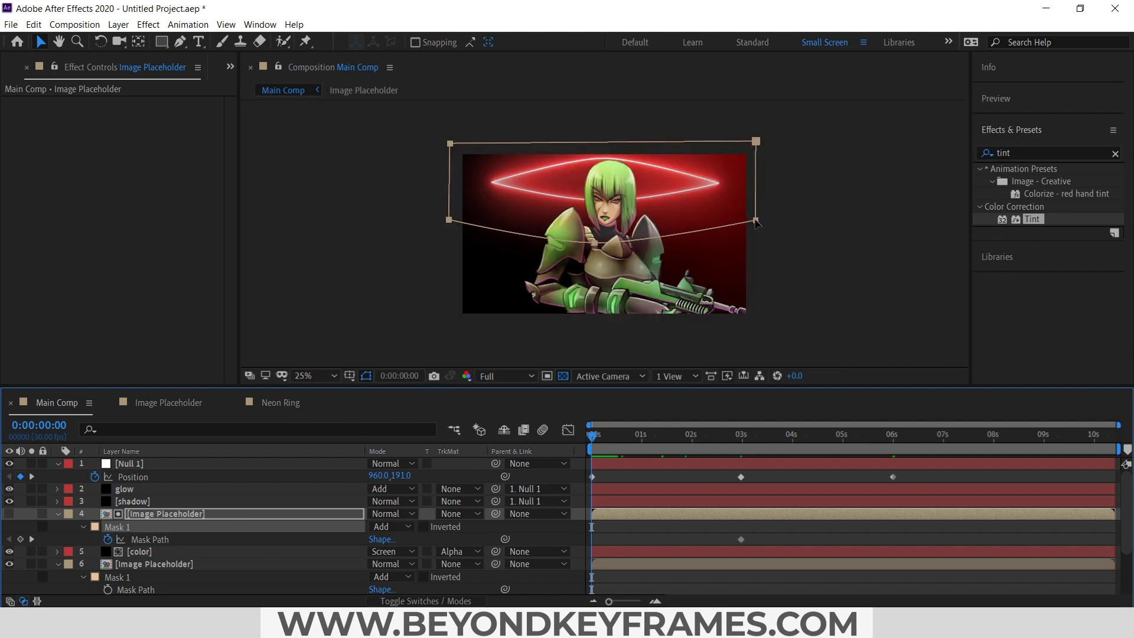
left_click_drag(756, 221, 757, 182)
left_click_drag(695, 437, 728, 434)
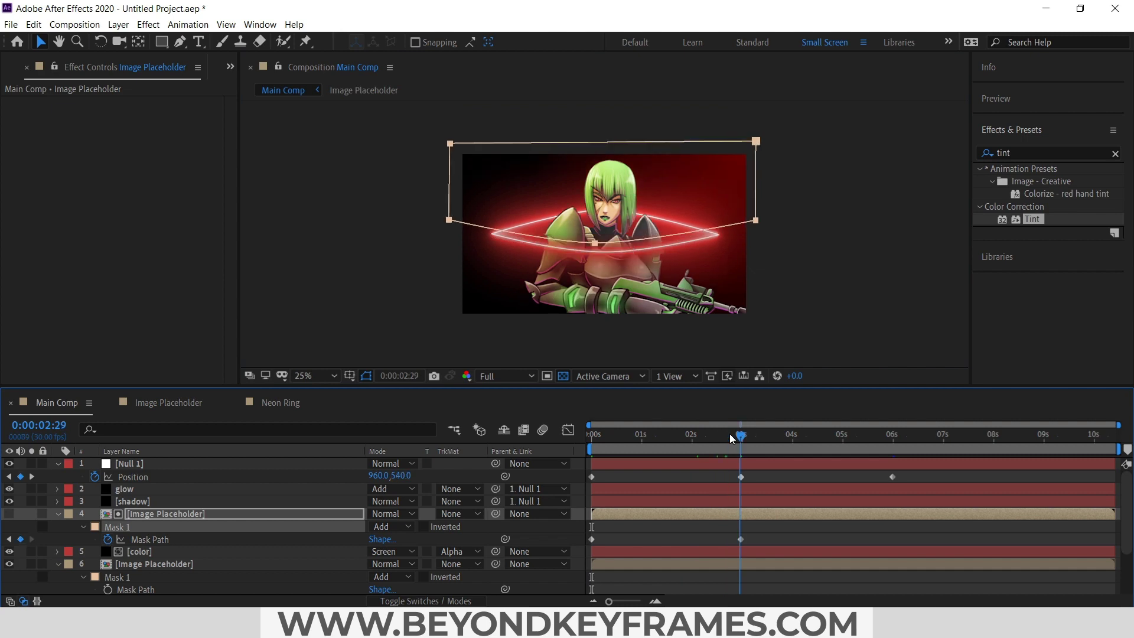
key("Home")
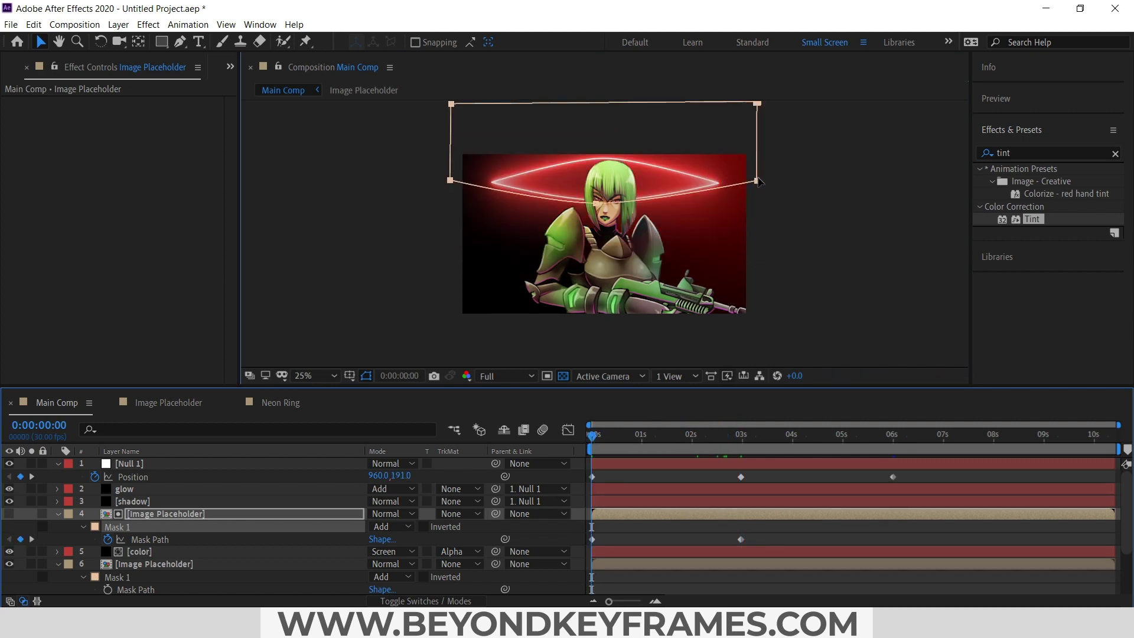
left_click_drag(757, 182, 760, 172)
scroll(640, 508, "down", 3)
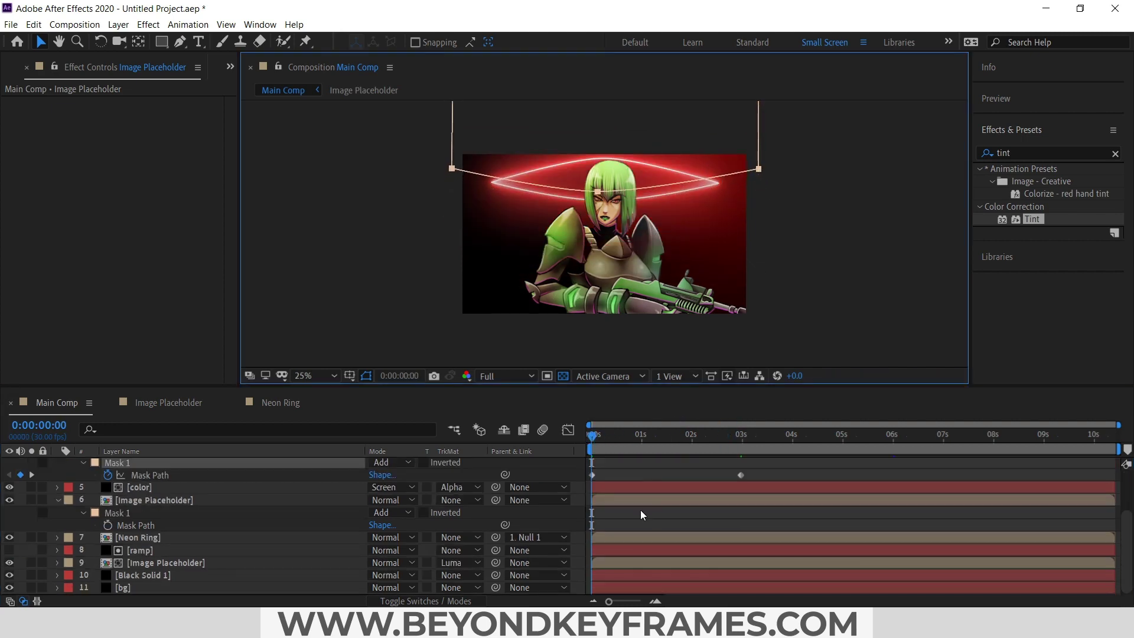
scroll(633, 508, "up", 3)
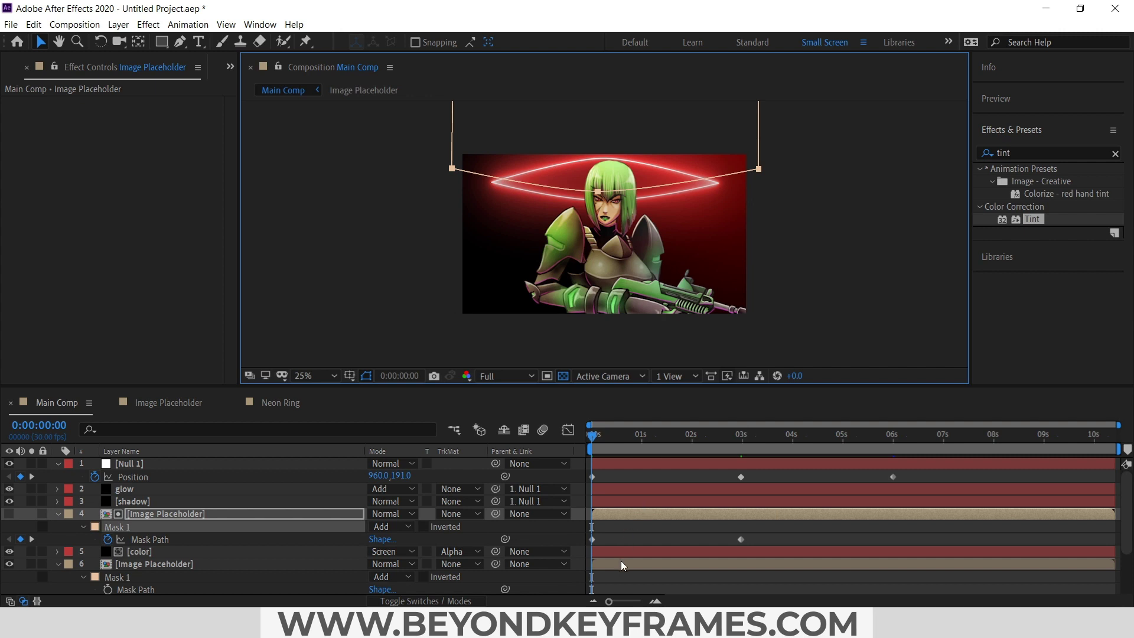
Step: Start keyframing the mask path of Image Placeholder layer 6 and place its keyframe at about 3 seconds
left_click(621, 566)
scroll(201, 566, "down", 2)
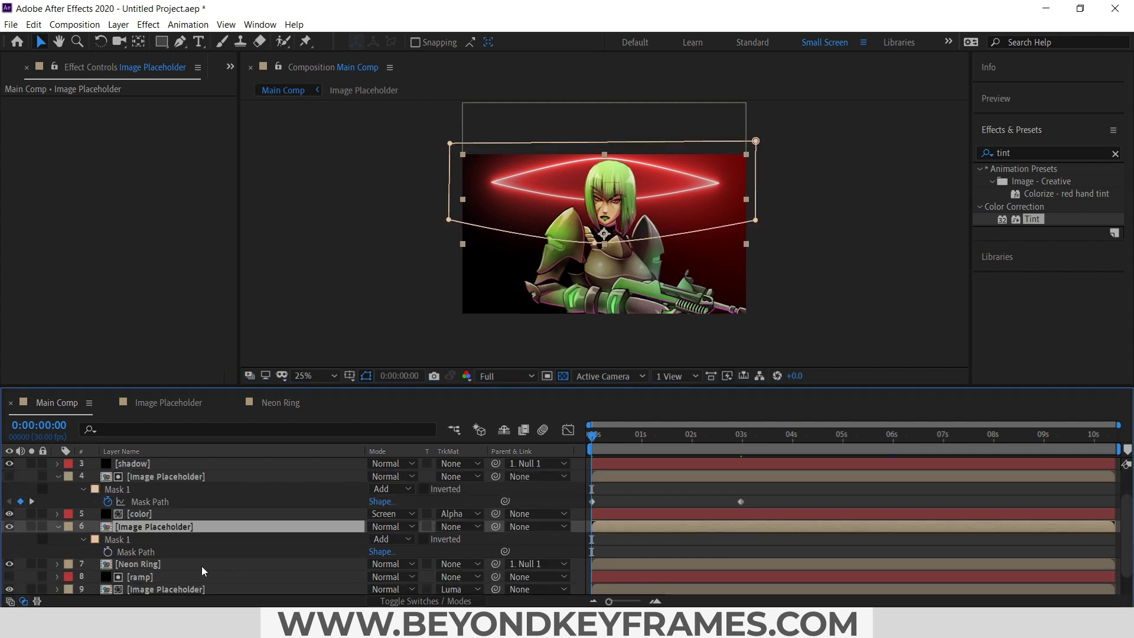
left_click(109, 551)
left_click_drag(591, 552, 732, 548)
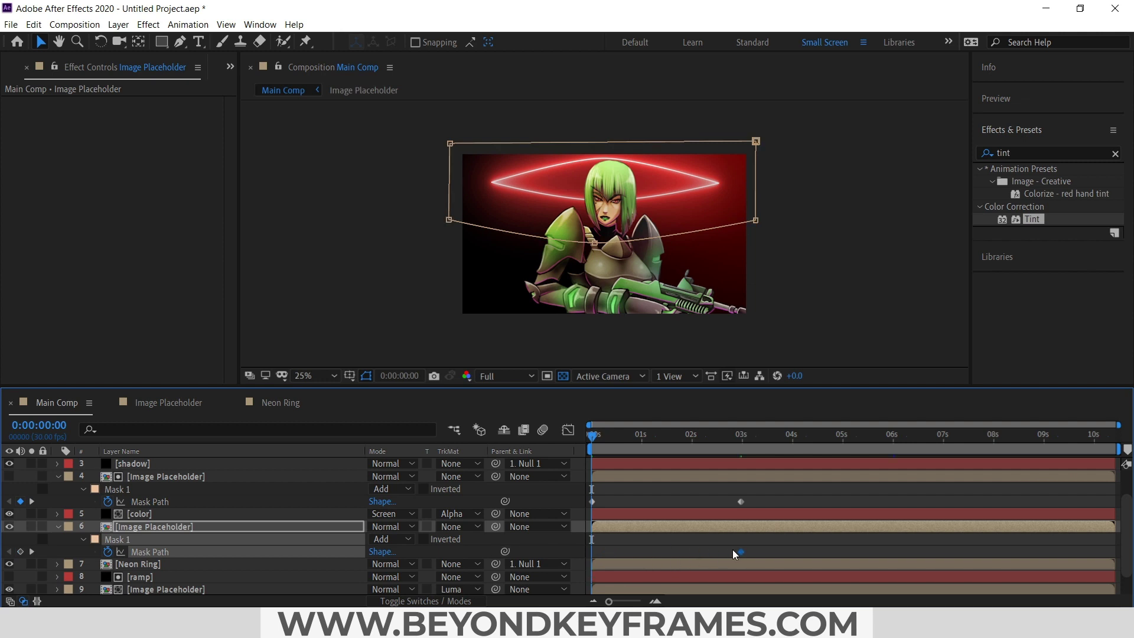
Step: At 0 seconds, move layer 6's mask up to match the raised ring and check its position at about 3 seconds
left_click(615, 528)
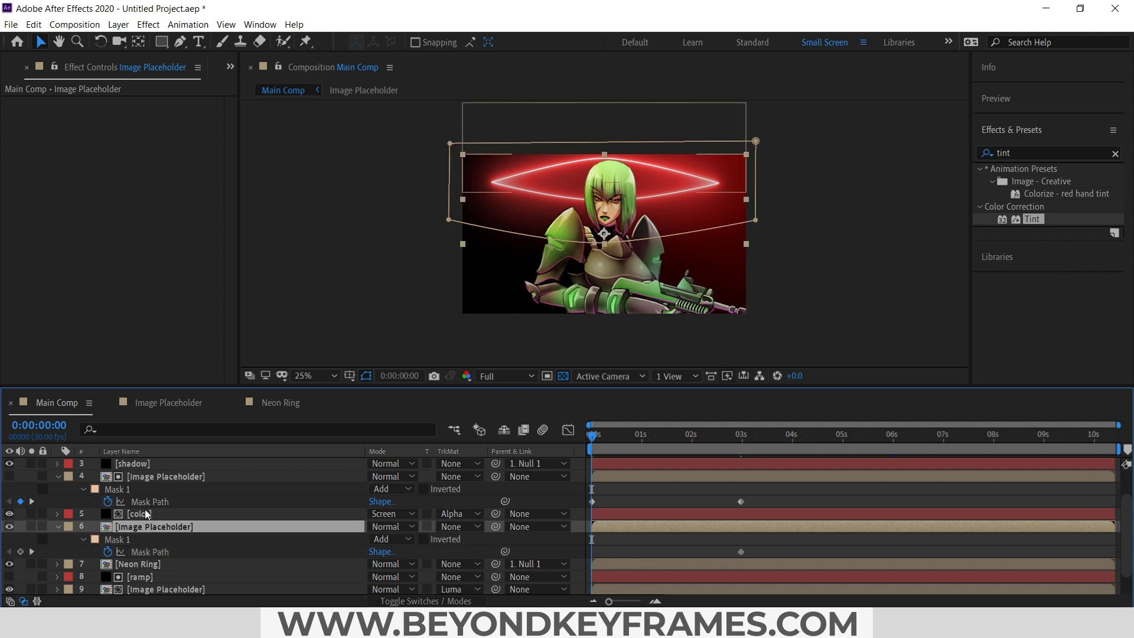
left_click(152, 478)
left_click(157, 529)
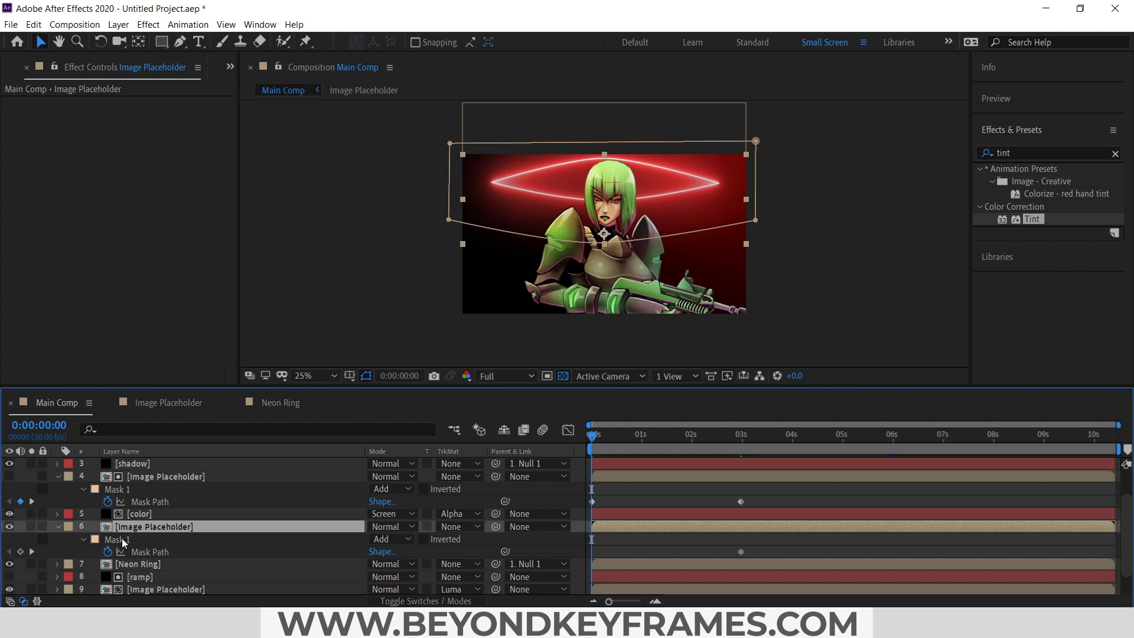
left_click(157, 539)
left_click_drag(757, 224, 764, 176)
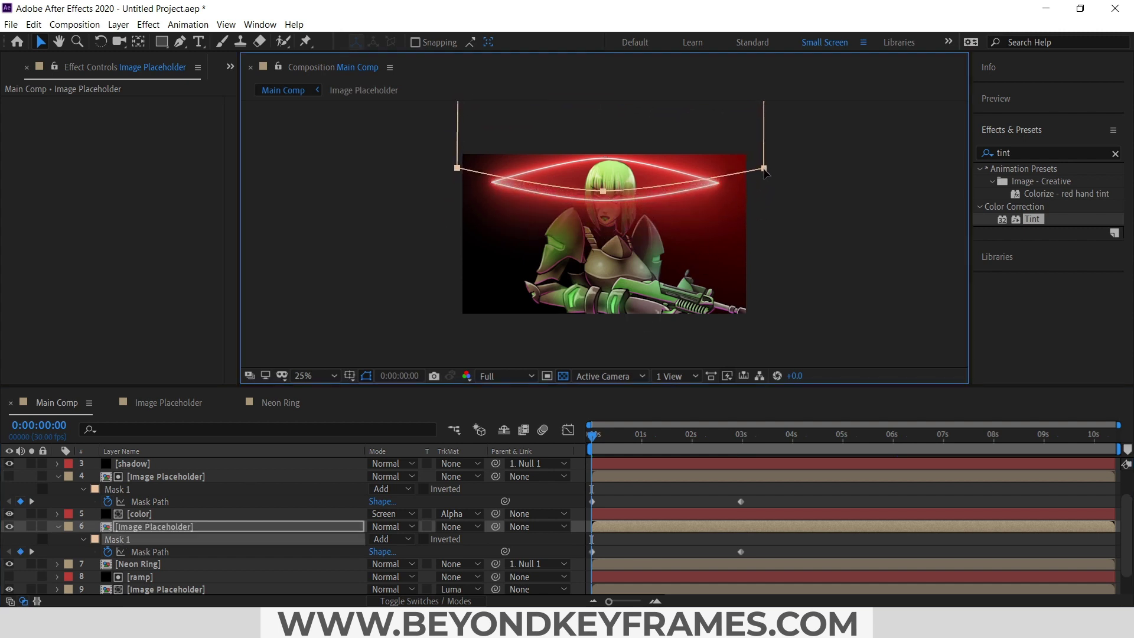
left_click_drag(597, 436, 741, 465)
scroll(750, 490, "up", 3)
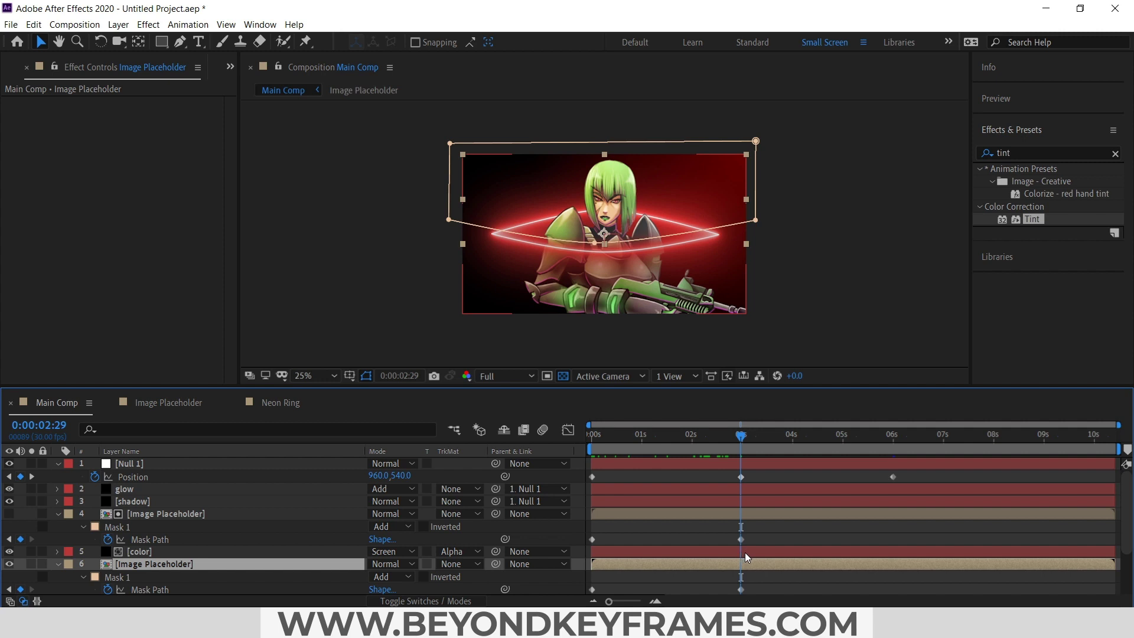
Step: At 6 seconds, move the mask of Image Placeholder layer 4 down so its lower edge follows the lowered ring
left_click_drag(750, 438, 826, 437)
left_click(893, 456)
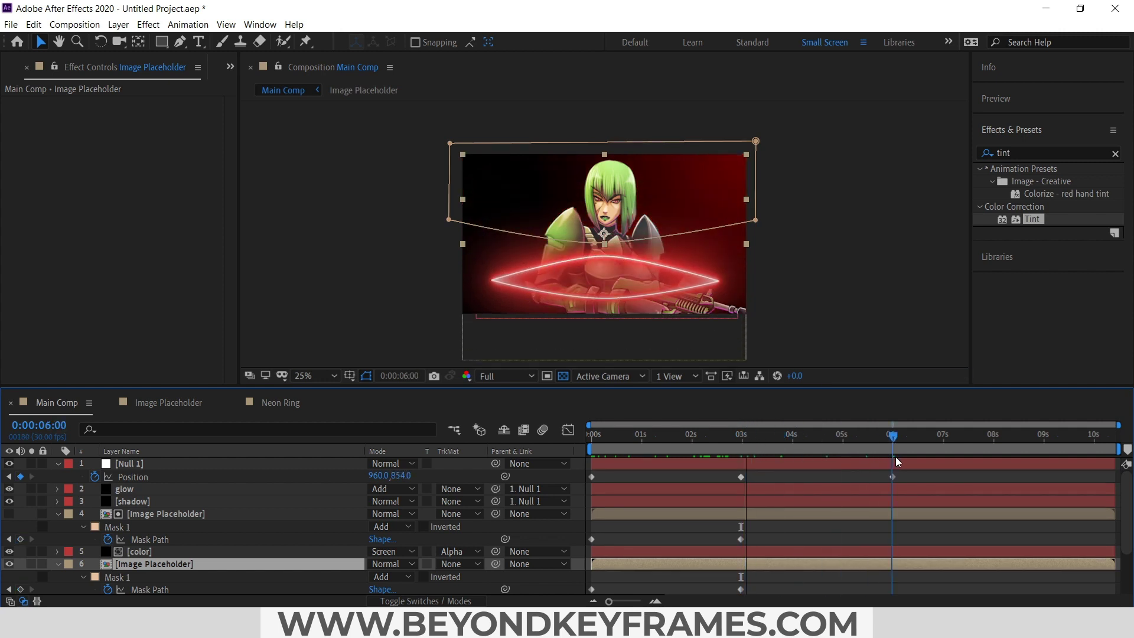
left_click(164, 514)
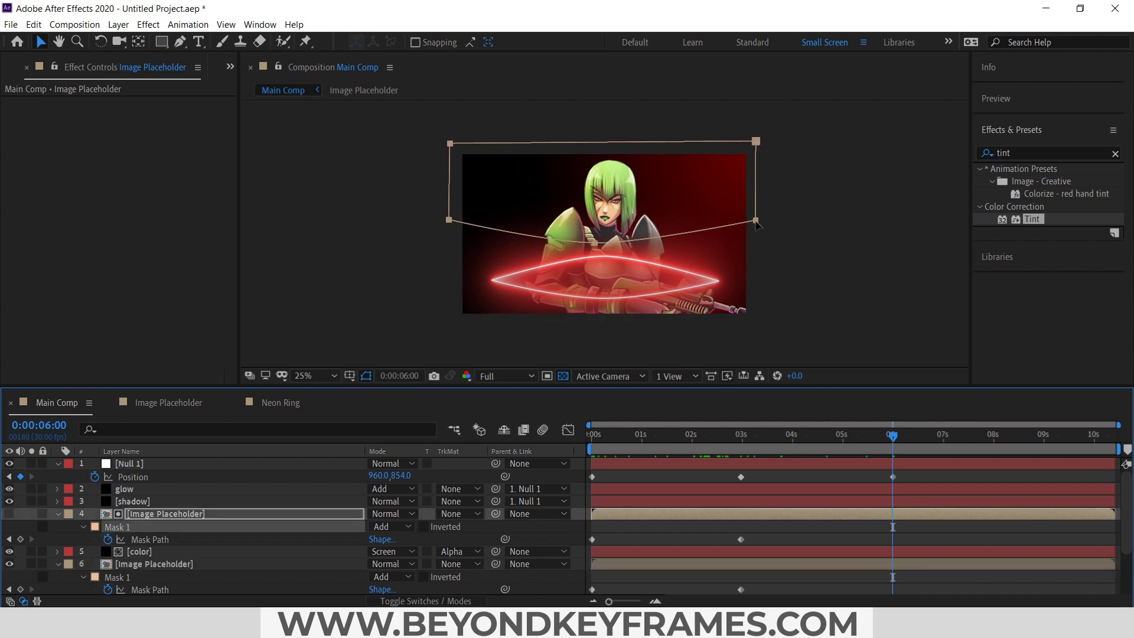
left_click_drag(757, 224, 757, 273)
scroll(901, 528, "down", 2)
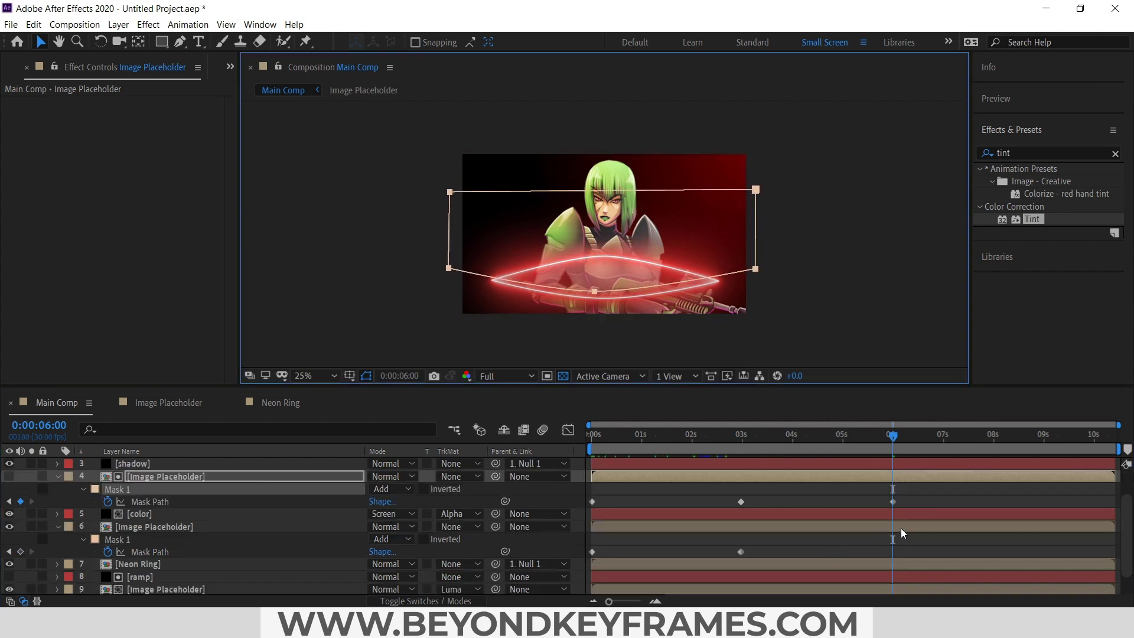
Step: At 6 seconds, move layer 6's mask down to the ring and raise its two upper corners above the character's head
left_click(901, 528)
left_click_drag(758, 230, 759, 277)
left_click(877, 549)
left_click_drag(755, 188, 753, 146)
left_click_drag(449, 191, 454, 146)
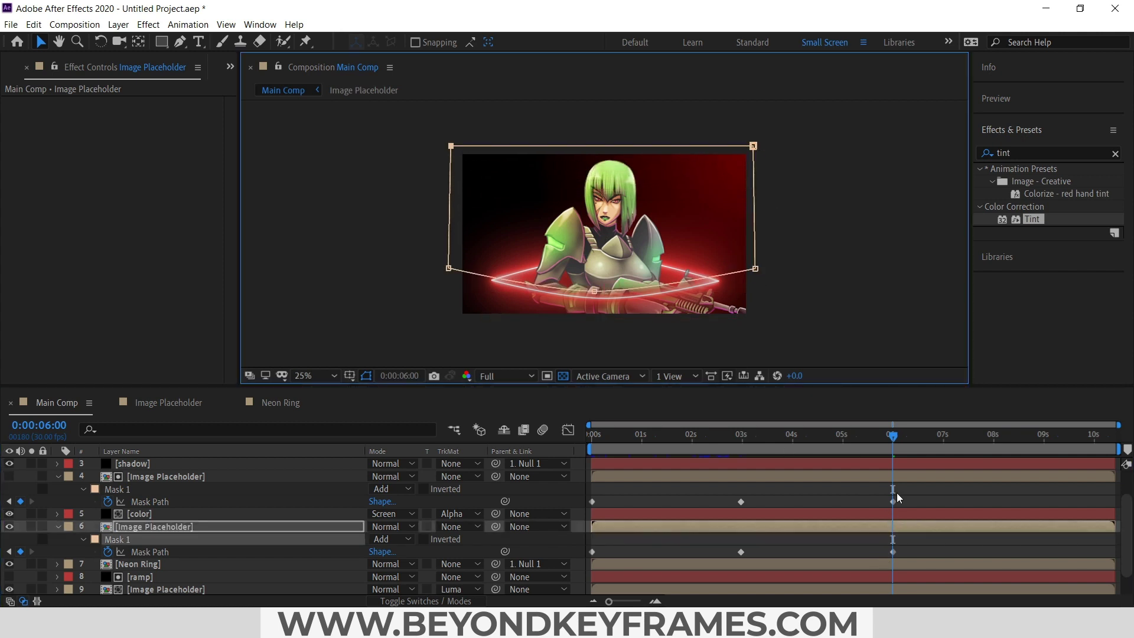
Step: Raise the two upper corners of layer 4's mask above the frame at 6 seconds and preview the ring animation
left_click(750, 196)
left_click_drag(755, 195, 759, 142)
left_click_drag(450, 192, 452, 146)
key("space")
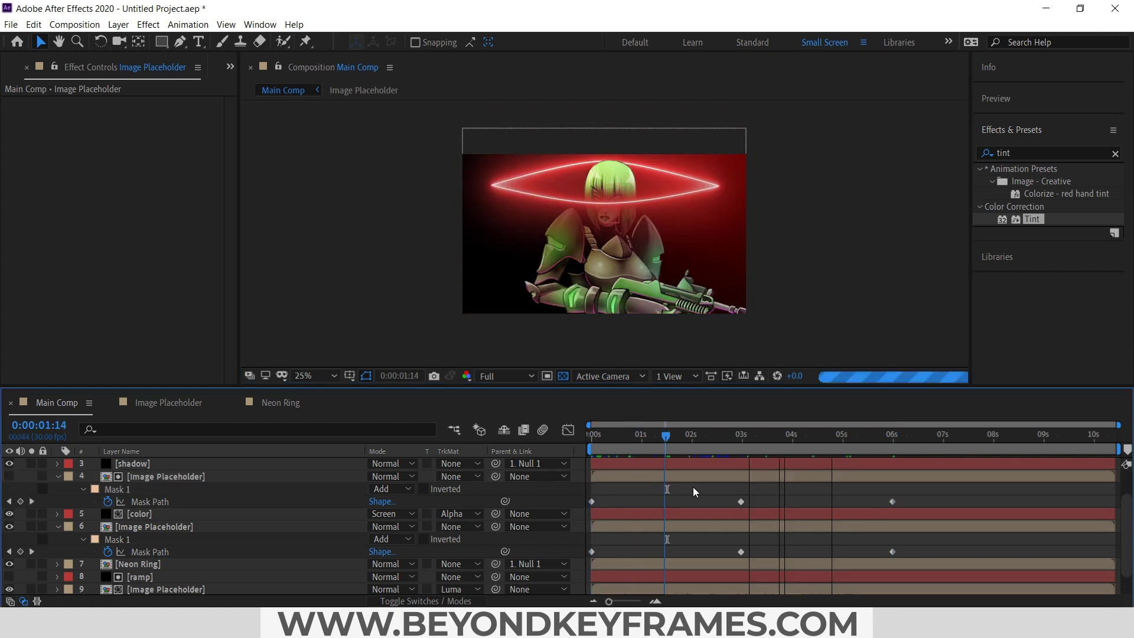
key("space")
Step: Retime the null's position and both mask path animations, moving the middle keyframes to 2 seconds and the last ones to 4 seconds
scroll(753, 515, "up", 2)
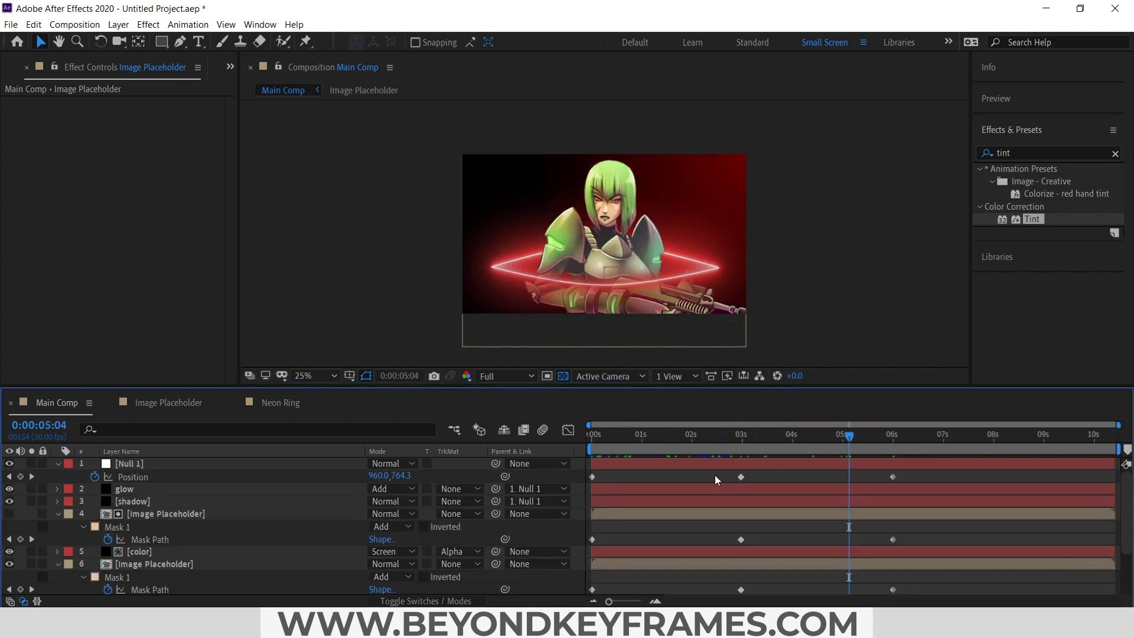
left_click_drag(714, 474, 861, 431)
left_click_drag(895, 479, 692, 489)
left_click_drag(932, 470, 792, 526)
Step: Apply Easy Ease to the middle keyframes of the null's position and both mask paths
left_click(721, 528)
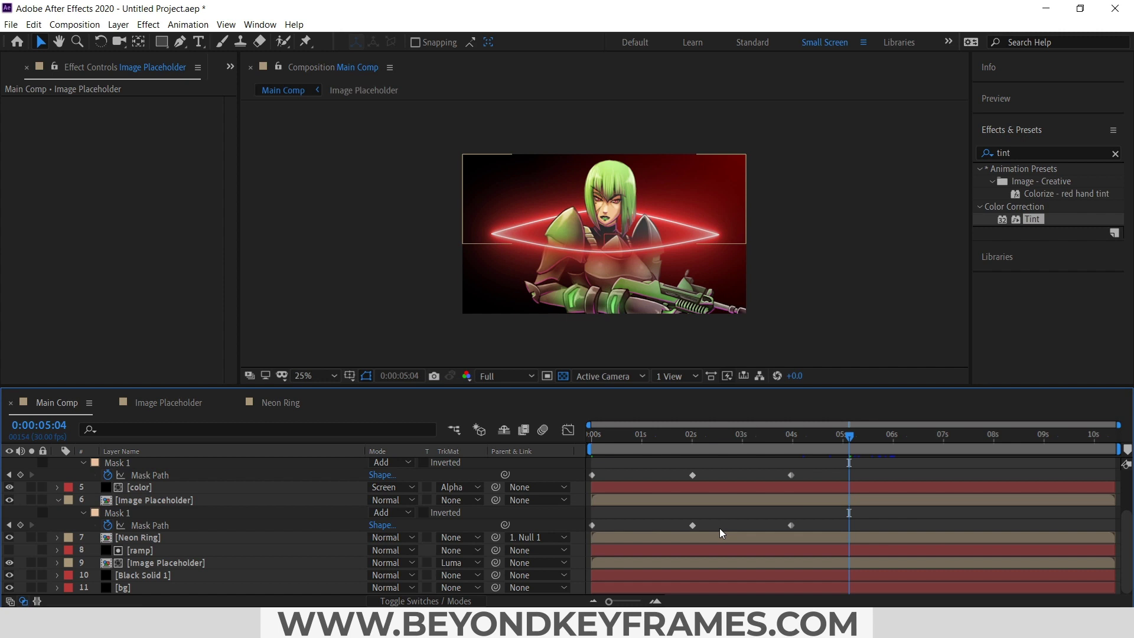
left_click_drag(720, 528, 696, 502)
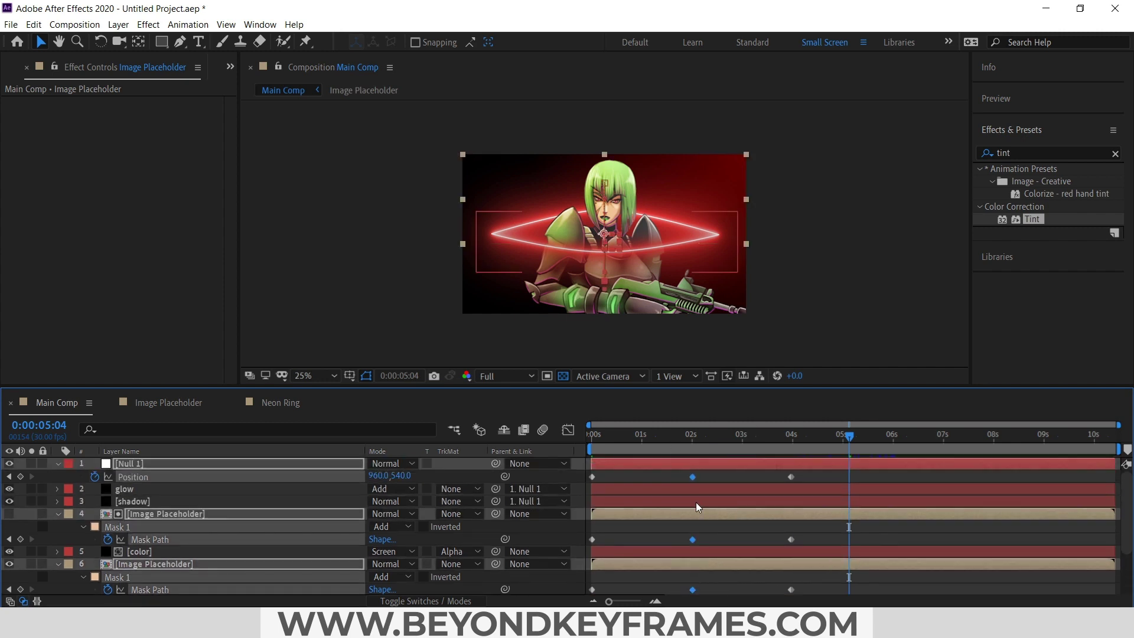
key("F9")
Step: Preview the animation from the start at Quarter resolution and restore the preview resolution to Full
key("Home")
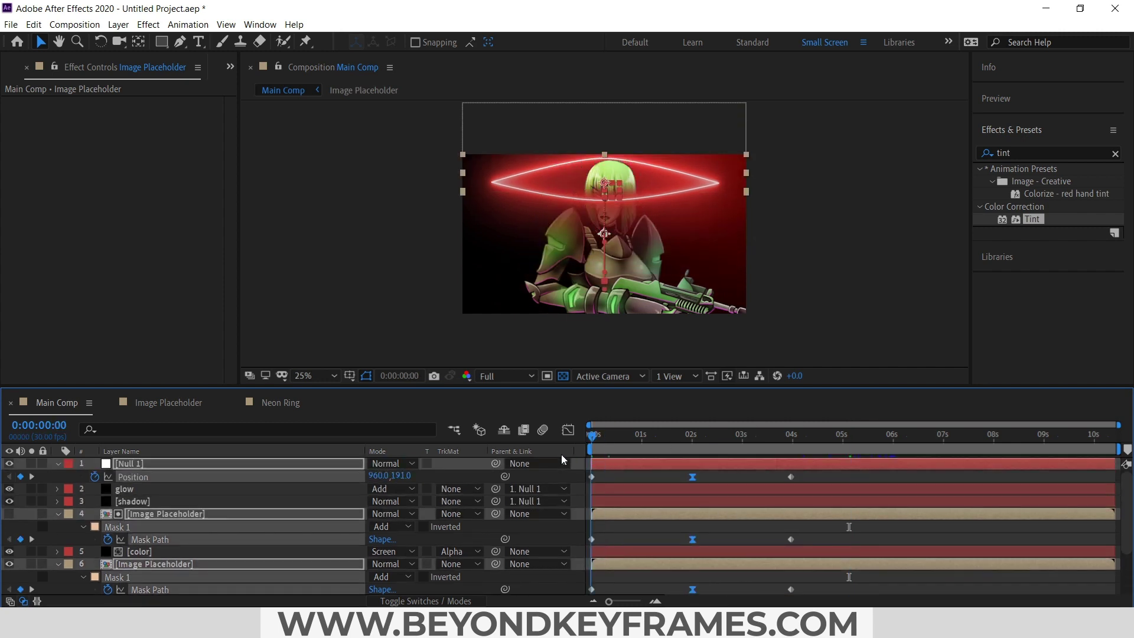
left_click(508, 376)
left_click(499, 446)
left_click(632, 479)
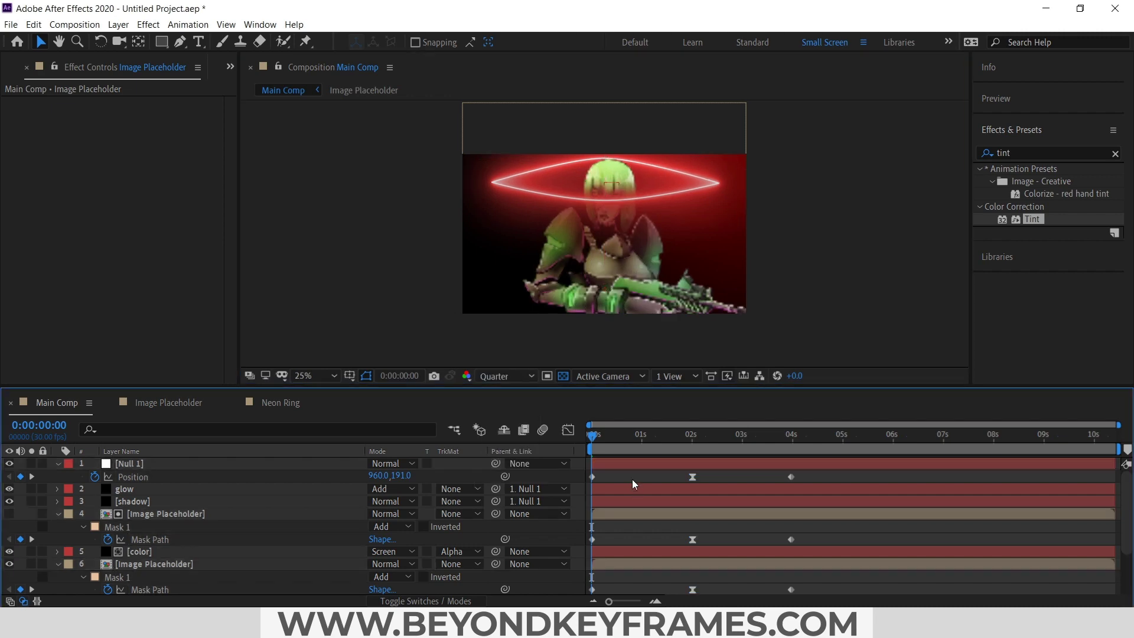
key("space")
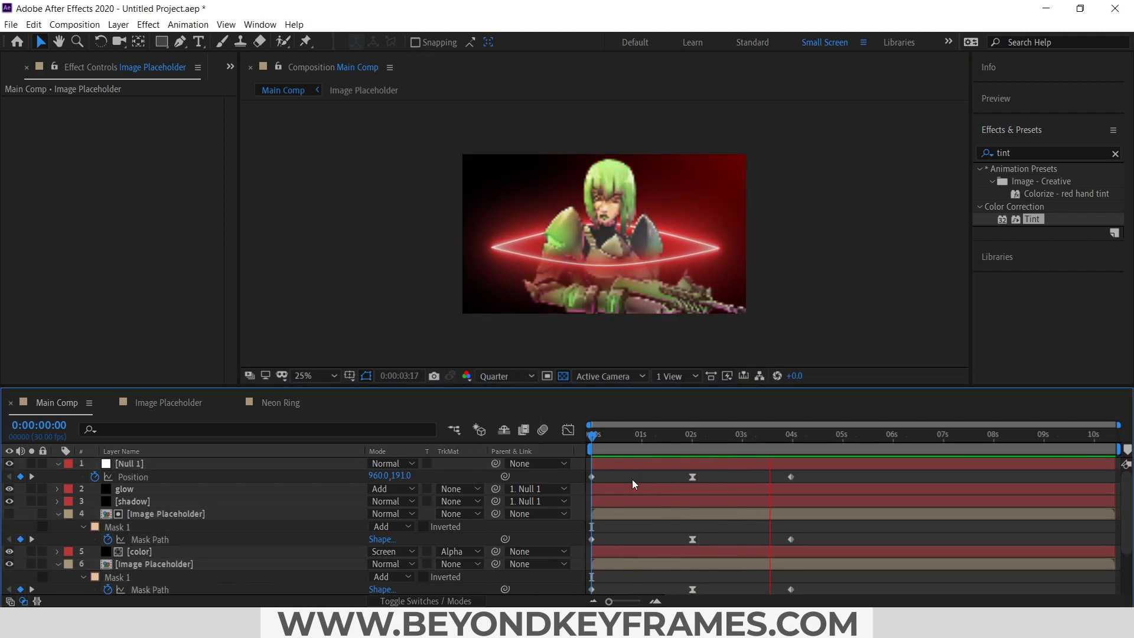
key("space")
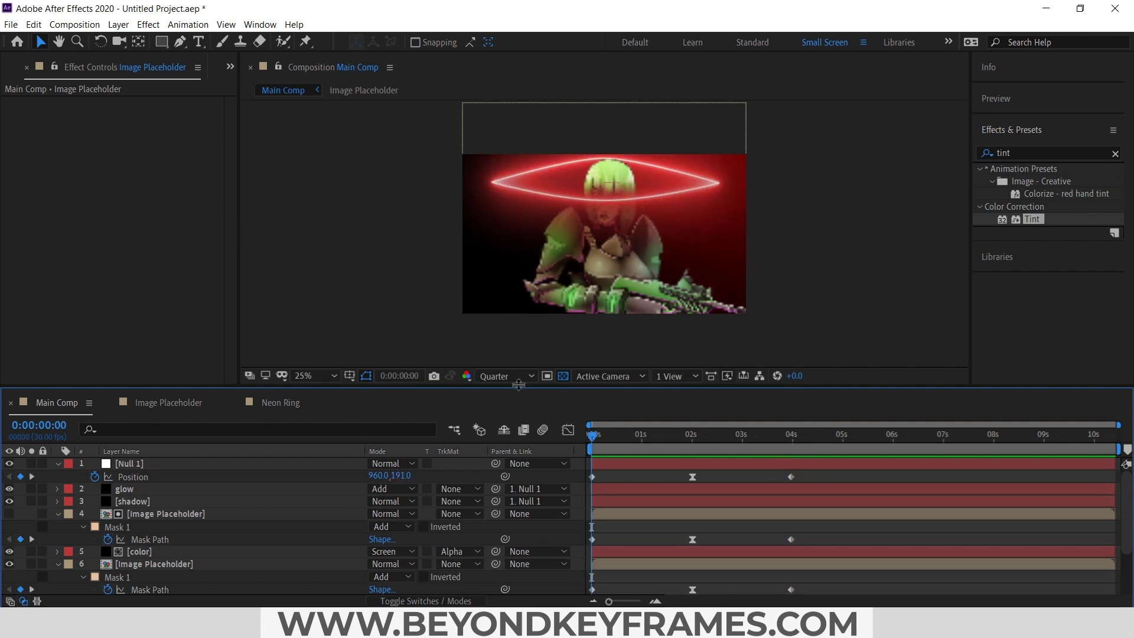
left_click(506, 376)
left_click(503, 420)
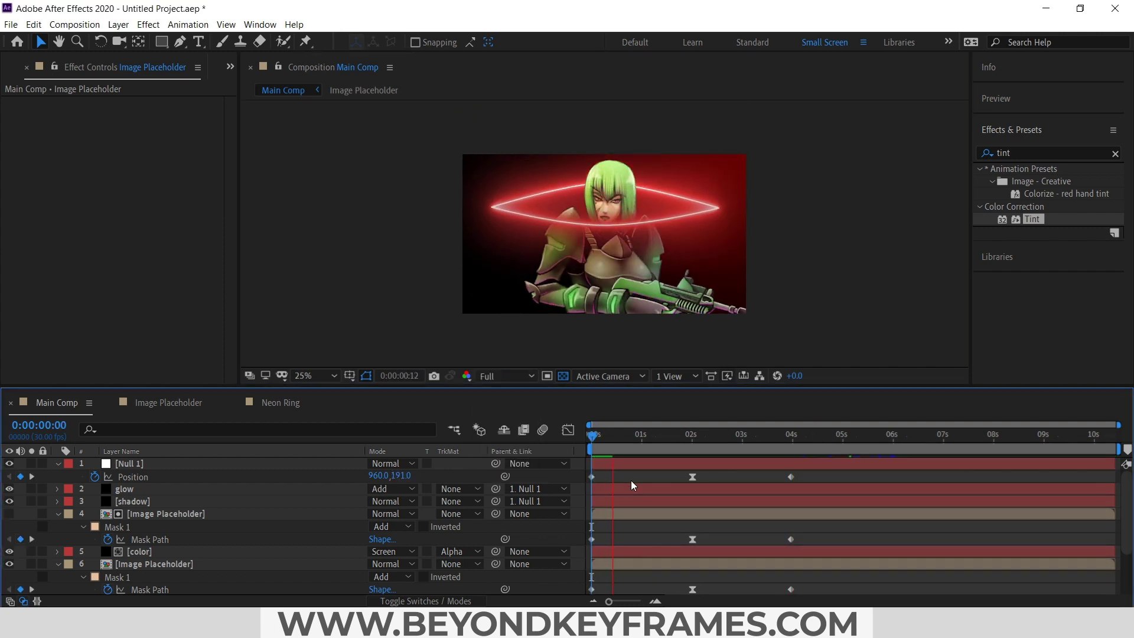
Step: In the Neon Ring comp, raise the neon ring layer's Saber Core Size to 3.40 and return to Main Comp at about 4 seconds
left_click_drag(639, 439, 793, 457)
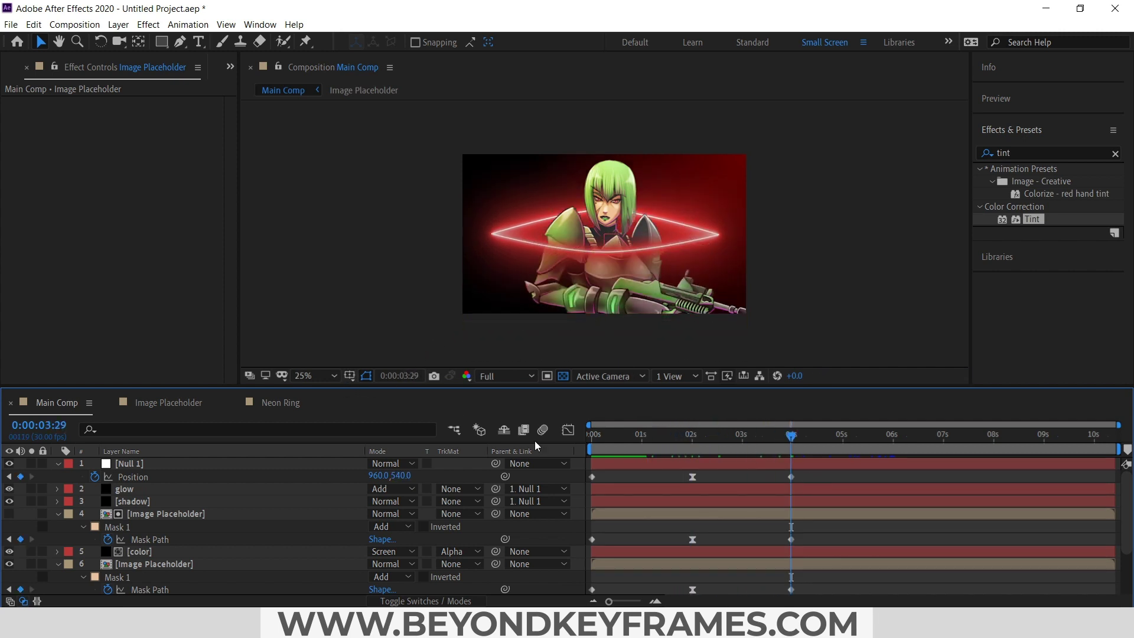
left_click(282, 405)
left_click(185, 465)
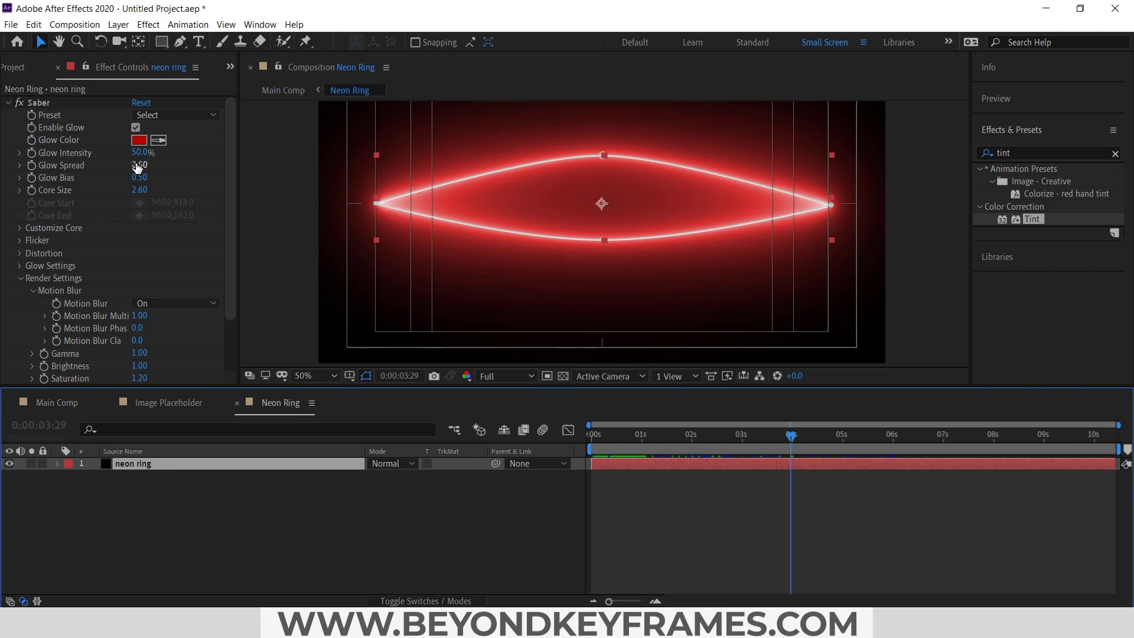
left_click_drag(143, 197, 150, 192)
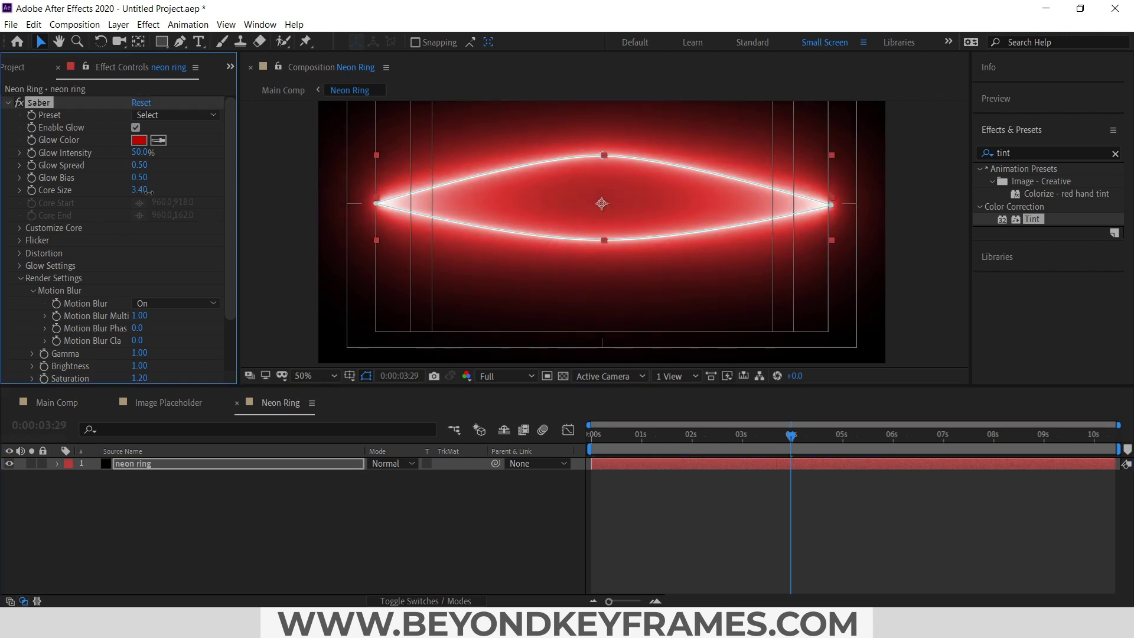
left_click(277, 92)
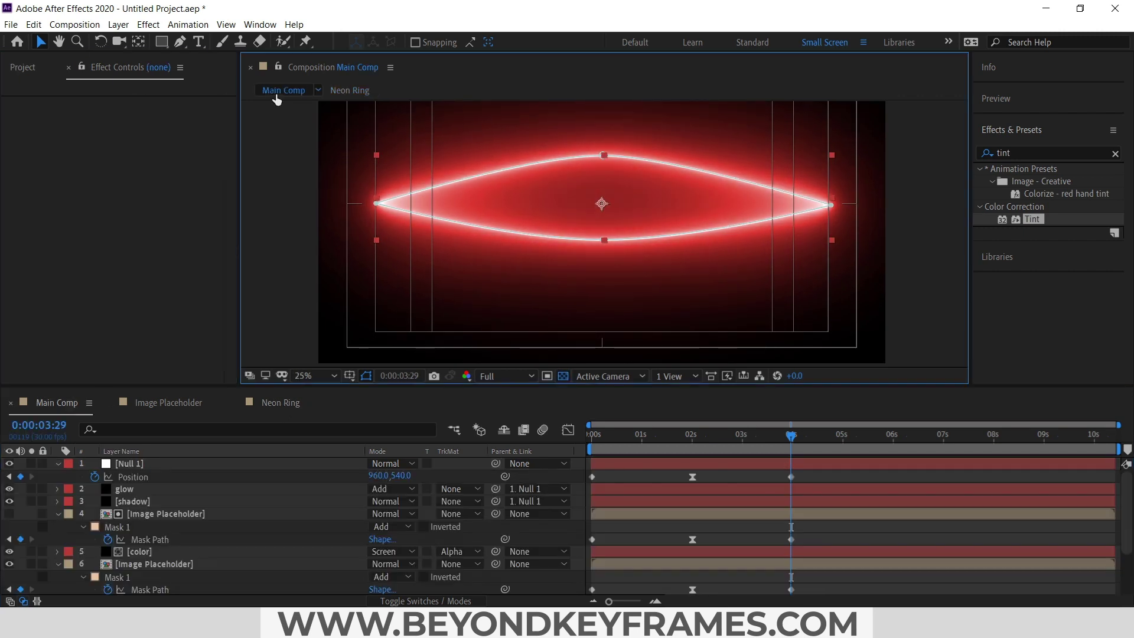
Step: Add a new black solid on top of the Main Comp layers and lower its opacity to 53%
left_click(746, 532)
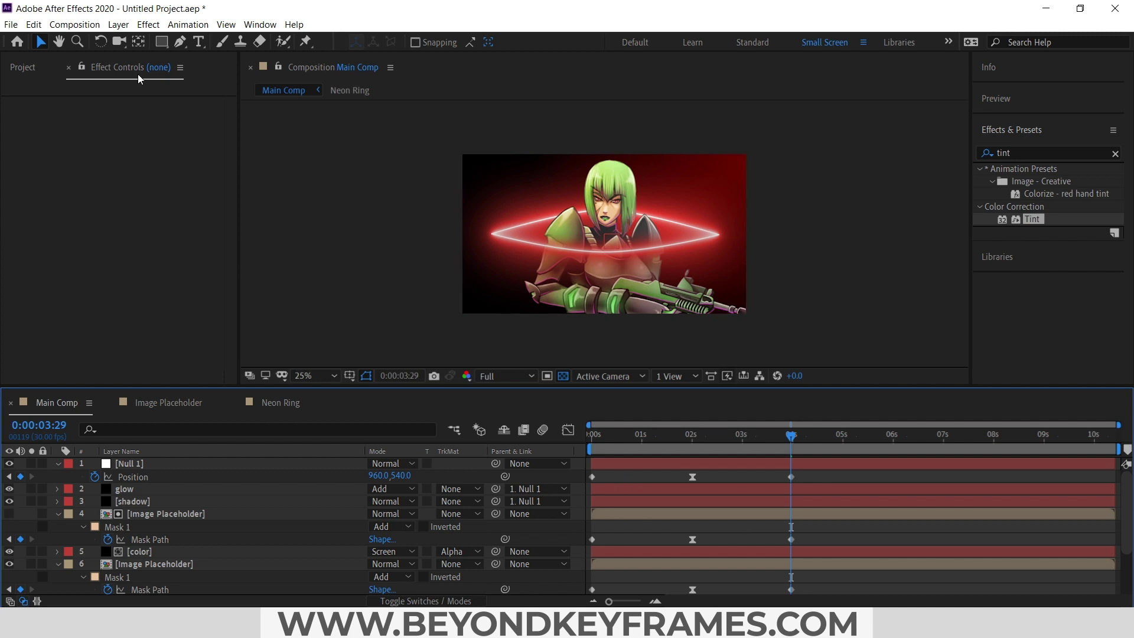
left_click(118, 24)
mouse_move(136, 40)
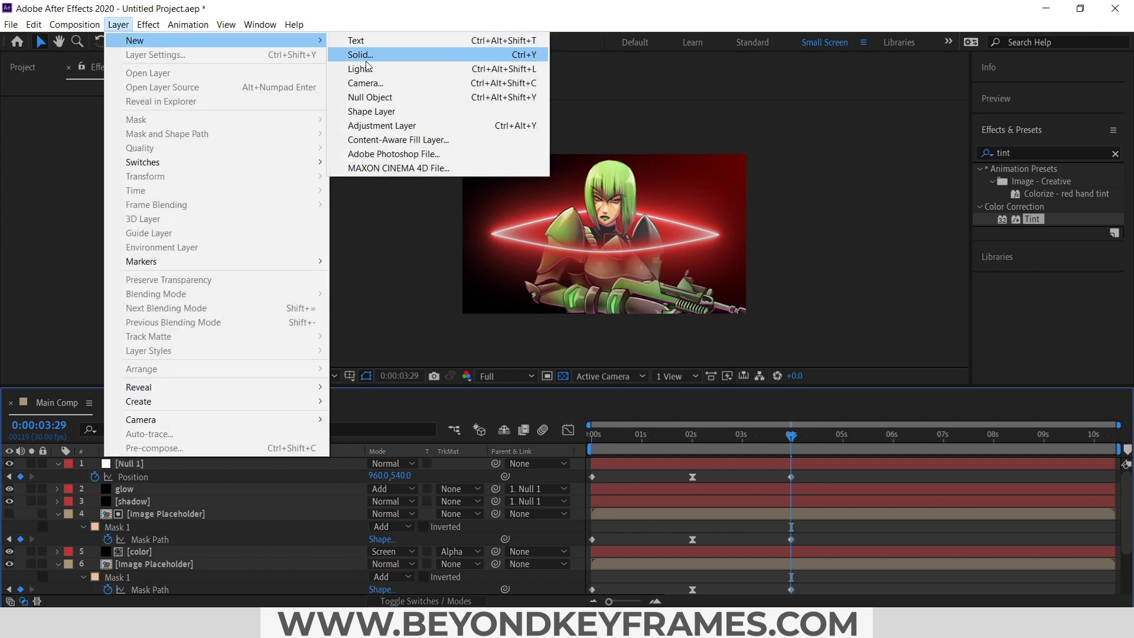
left_click(360, 54)
left_click(226, 301)
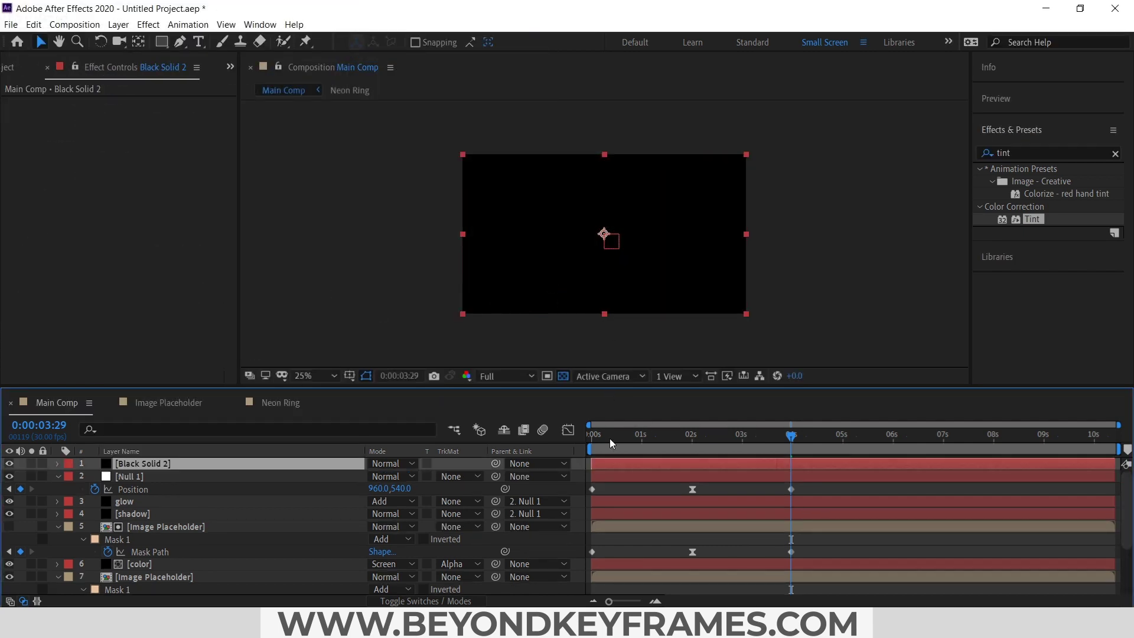
key("t")
left_click_drag(379, 477, 345, 476)
left_click(669, 466)
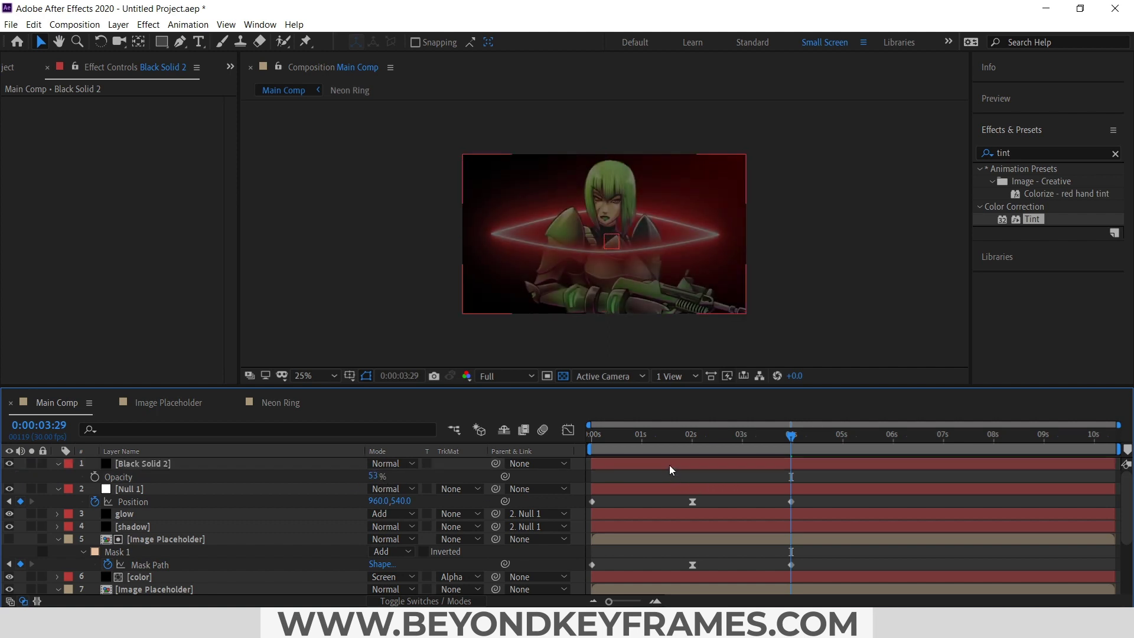
Step: Draw a rectangular mask on the black solid covering the frame's bottom quarter, and extend the work area's end to about 5.4 seconds
left_click(162, 44)
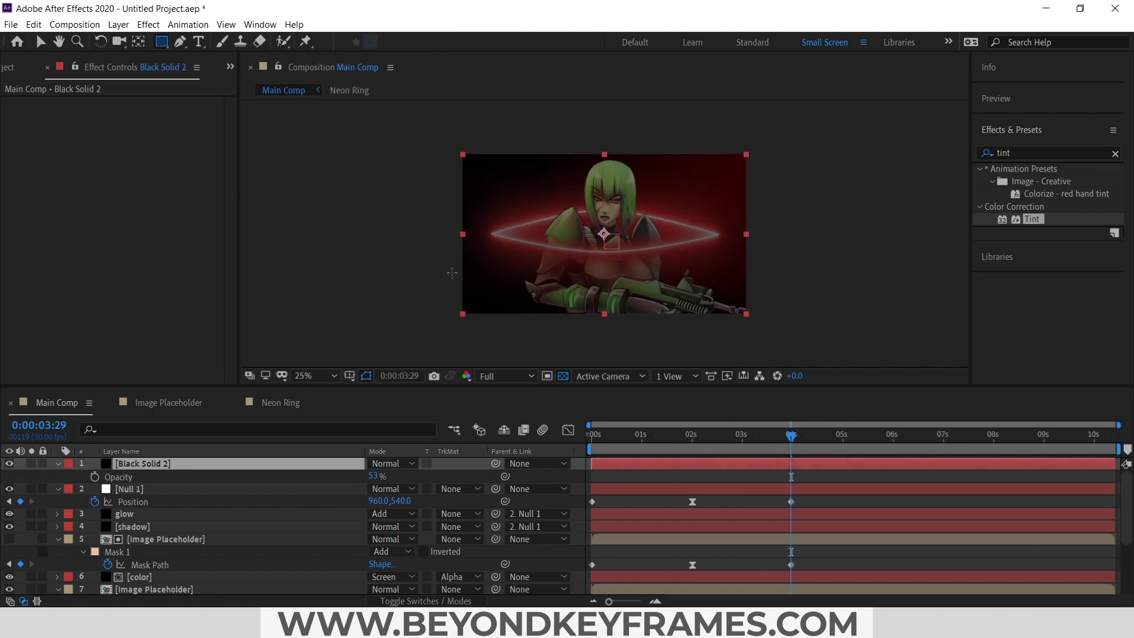
left_click_drag(452, 272, 781, 322)
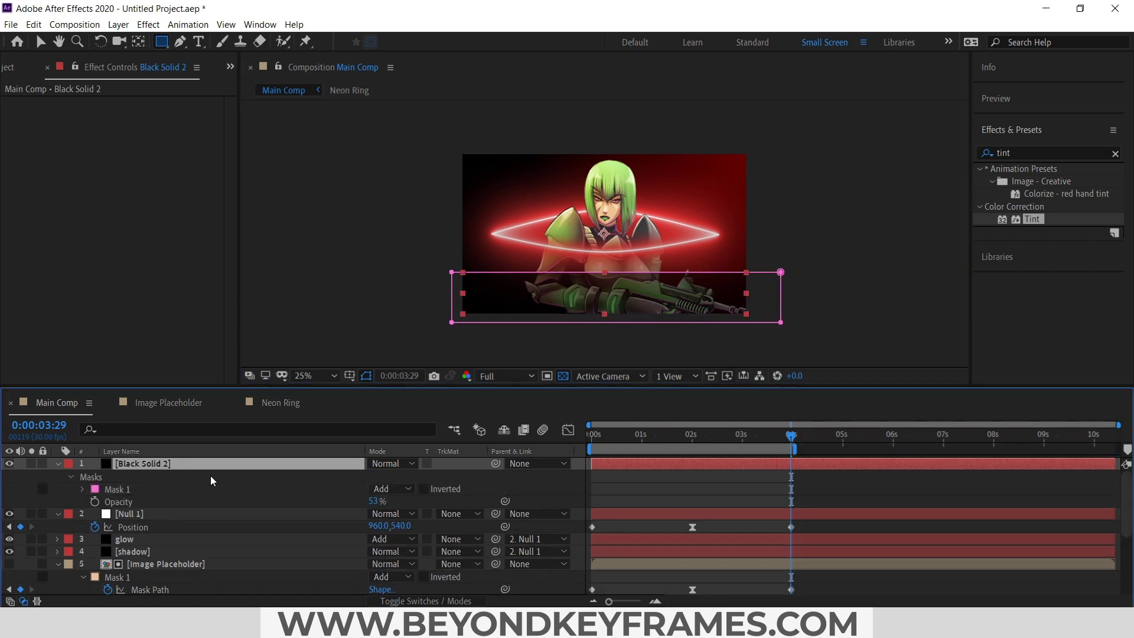
left_click_drag(797, 449, 866, 450)
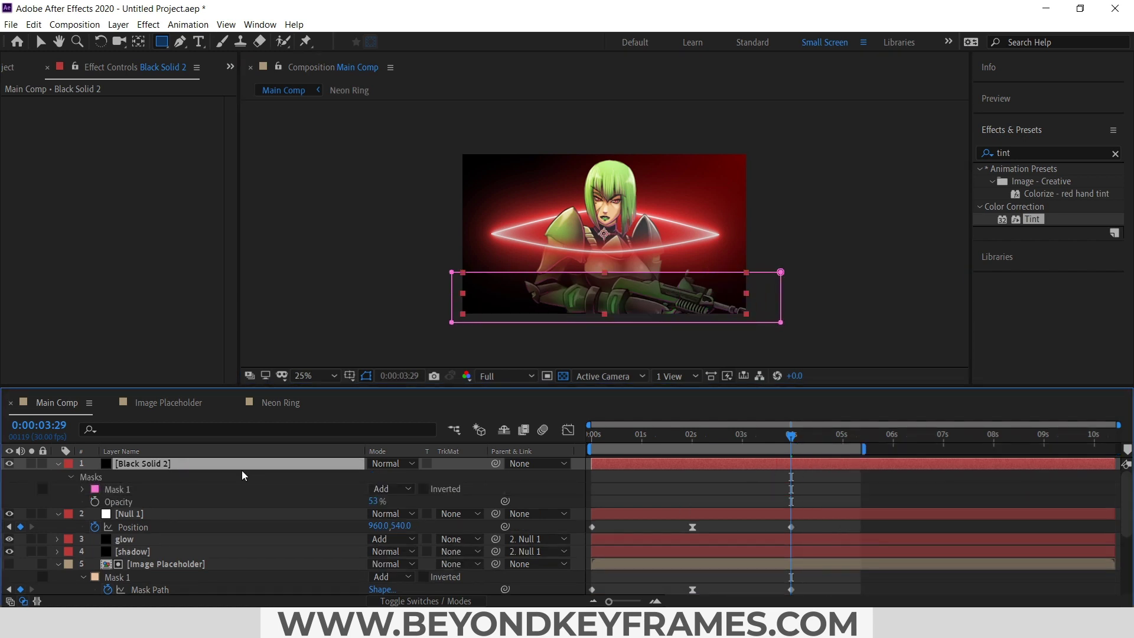
Step: Feather the black solid's mask by 141 pixels
left_click(83, 488)
left_click_drag(394, 514, 499, 513)
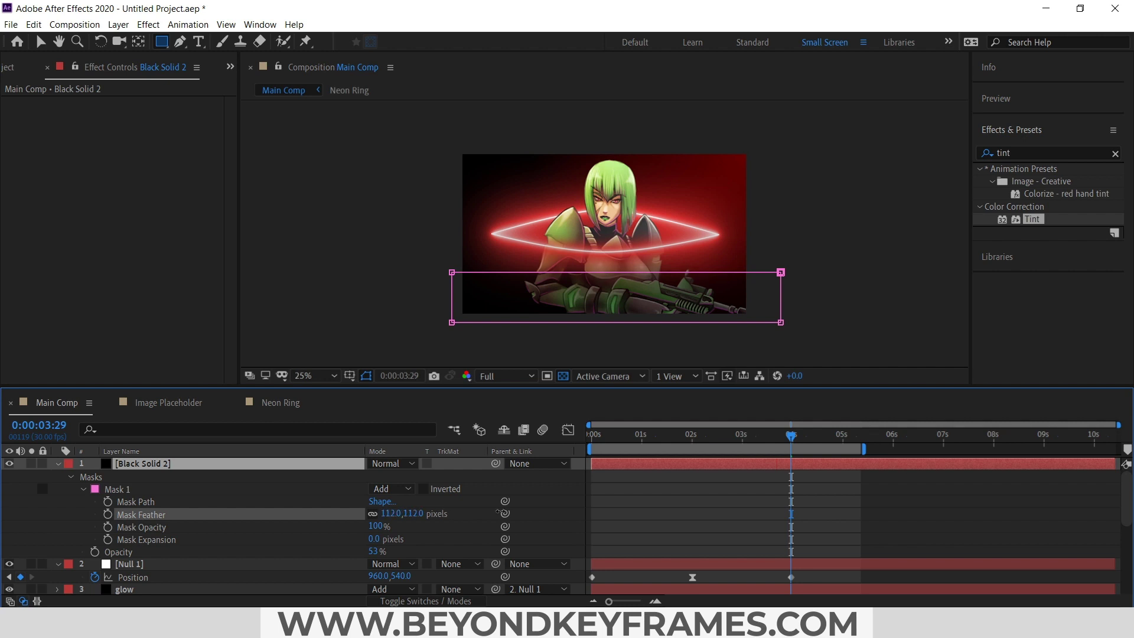
left_click(148, 489)
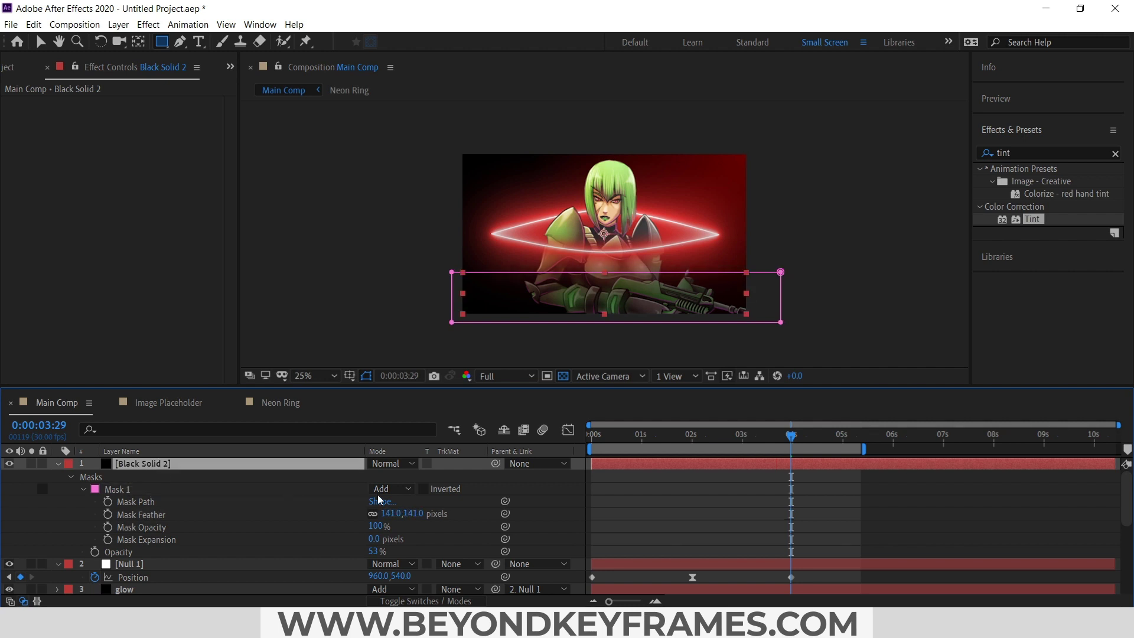
left_click(666, 514)
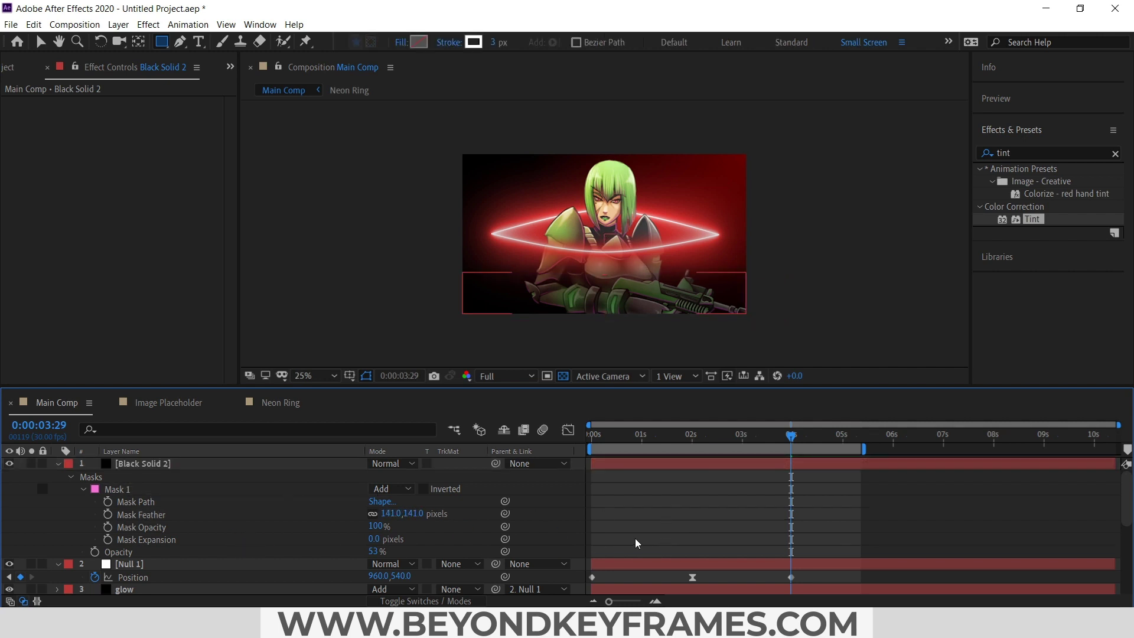
Step: Add the text ROBOCOP over the character's lower body and set its font size to 158 px
left_click(198, 45)
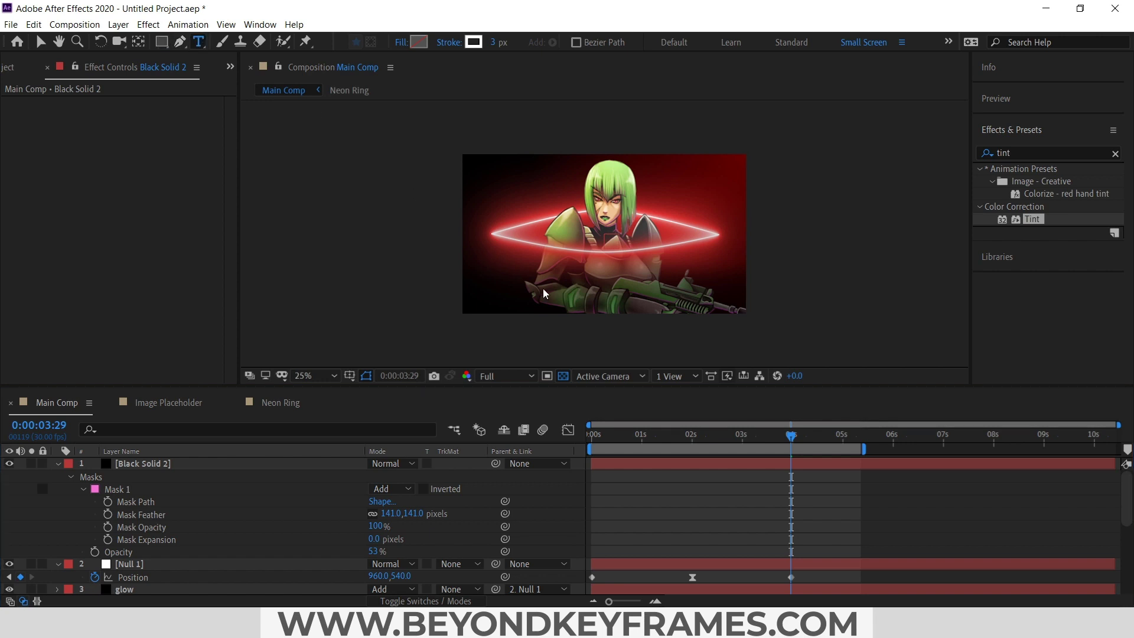
left_click(572, 306)
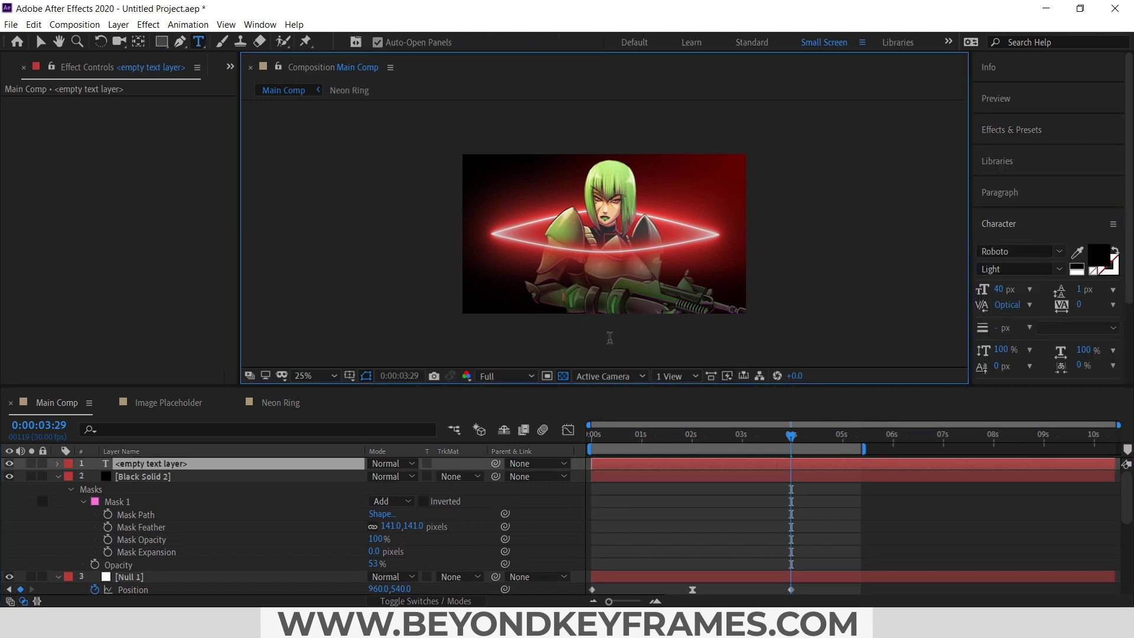
type("R")
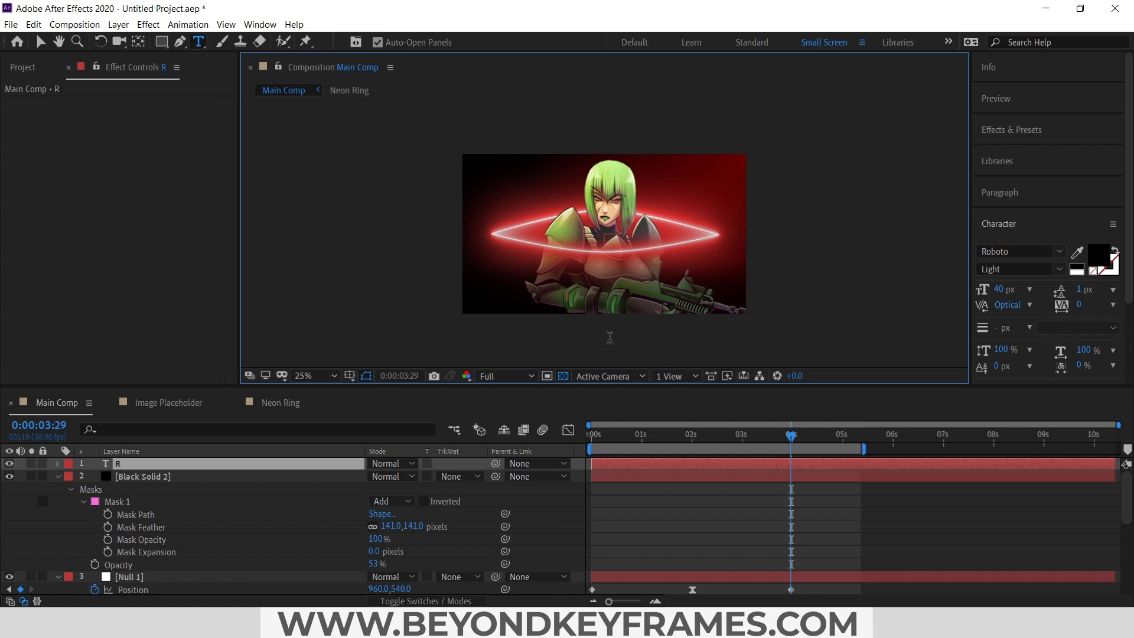
type("OBOCOP")
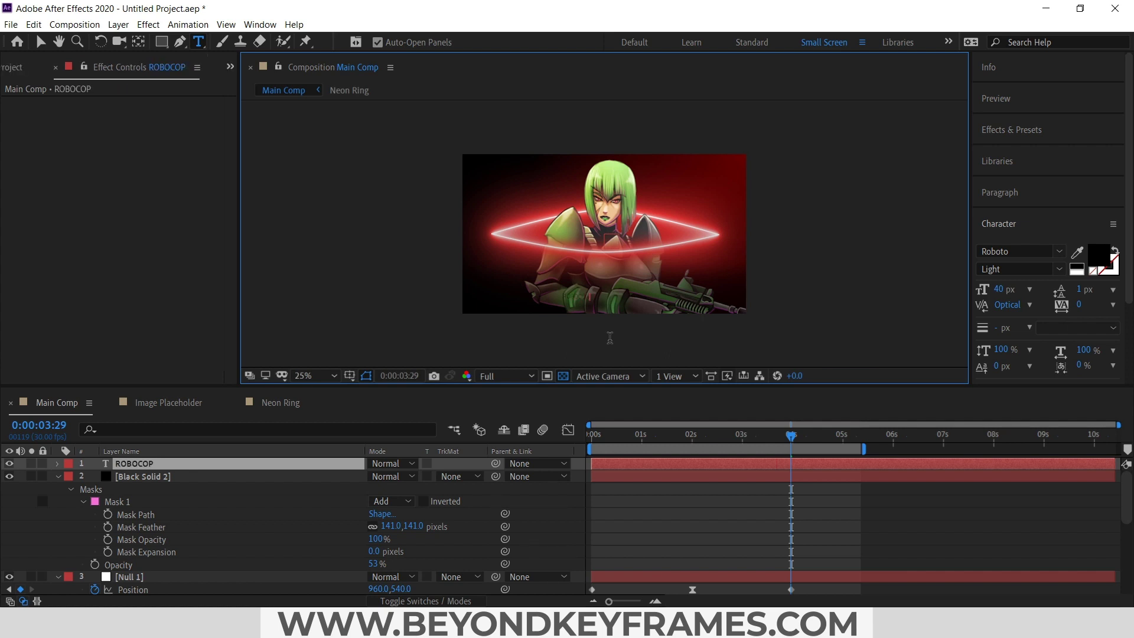
scroll(593, 301, "up", 1)
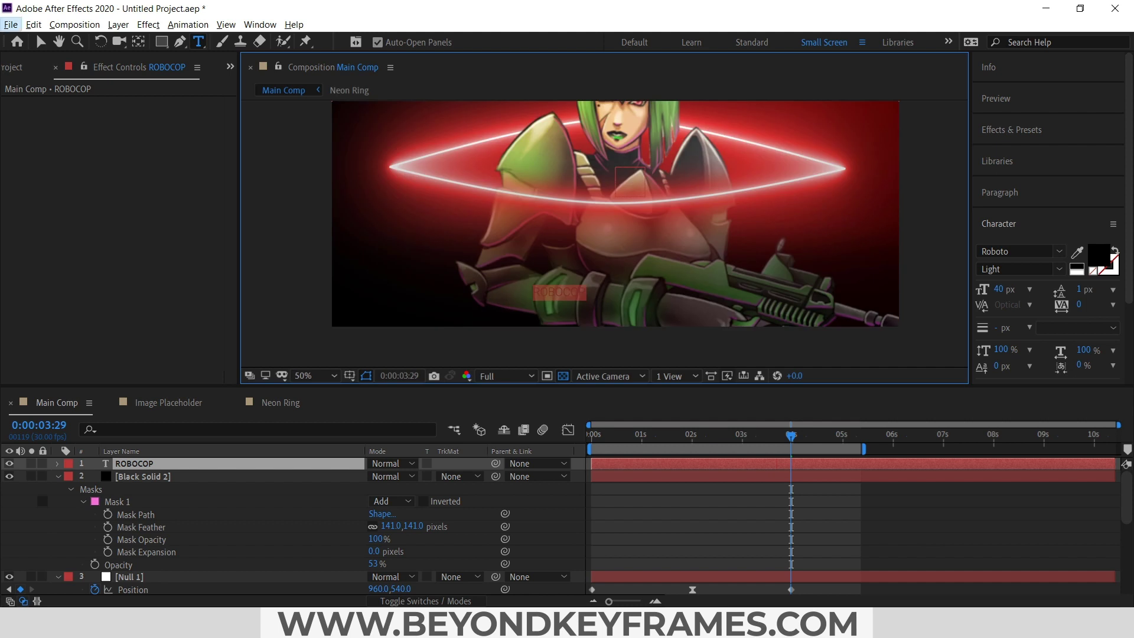
left_click_drag(1005, 291, 1018, 284)
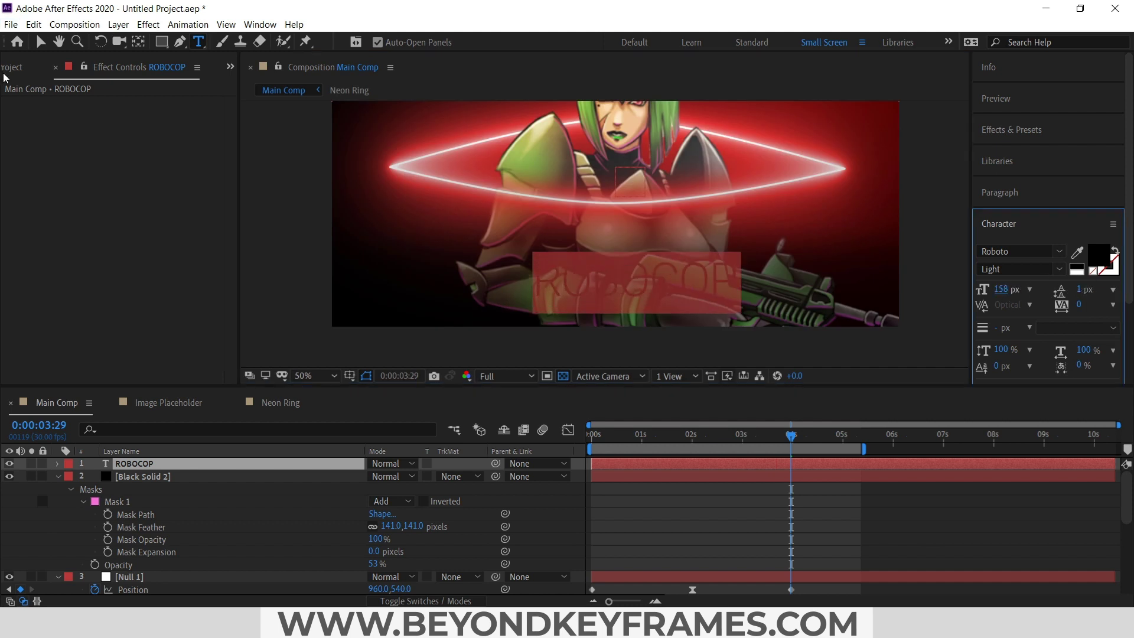
Step: Center the ROBOCOP layer's anchor point, make the text fill white and nudge the text slightly down and left
left_click(40, 42)
left_click(161, 468)
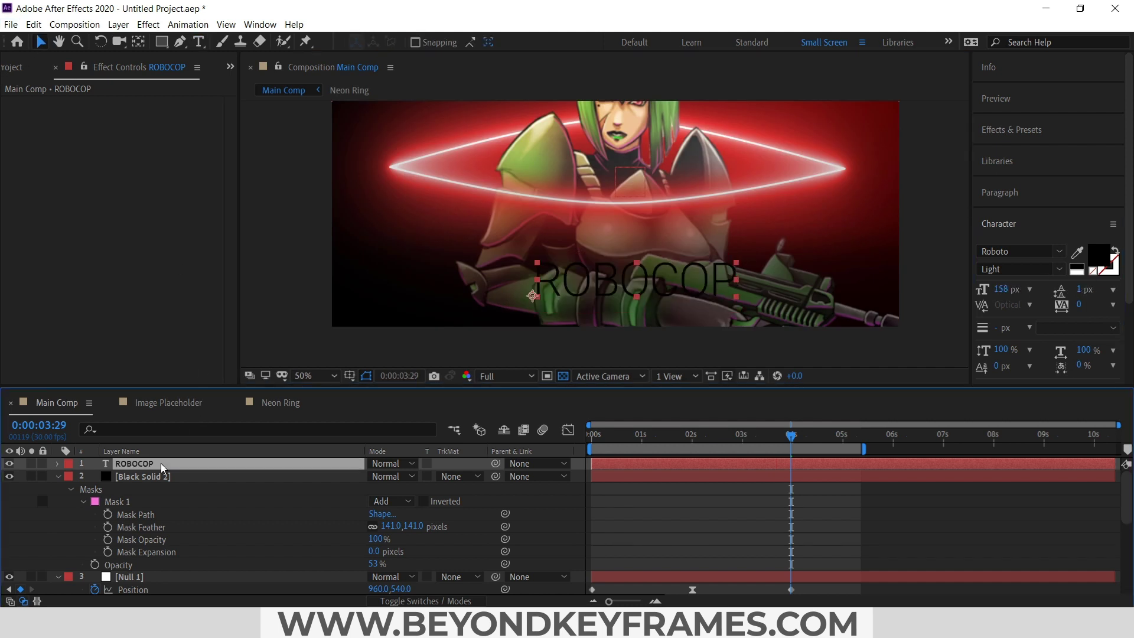
key("ctrl+alt+Home")
left_click(1078, 273)
left_click_drag(695, 283, 687, 293)
Step: Change the ROBOCOP text's font to Antonio Regular
double_click(686, 293)
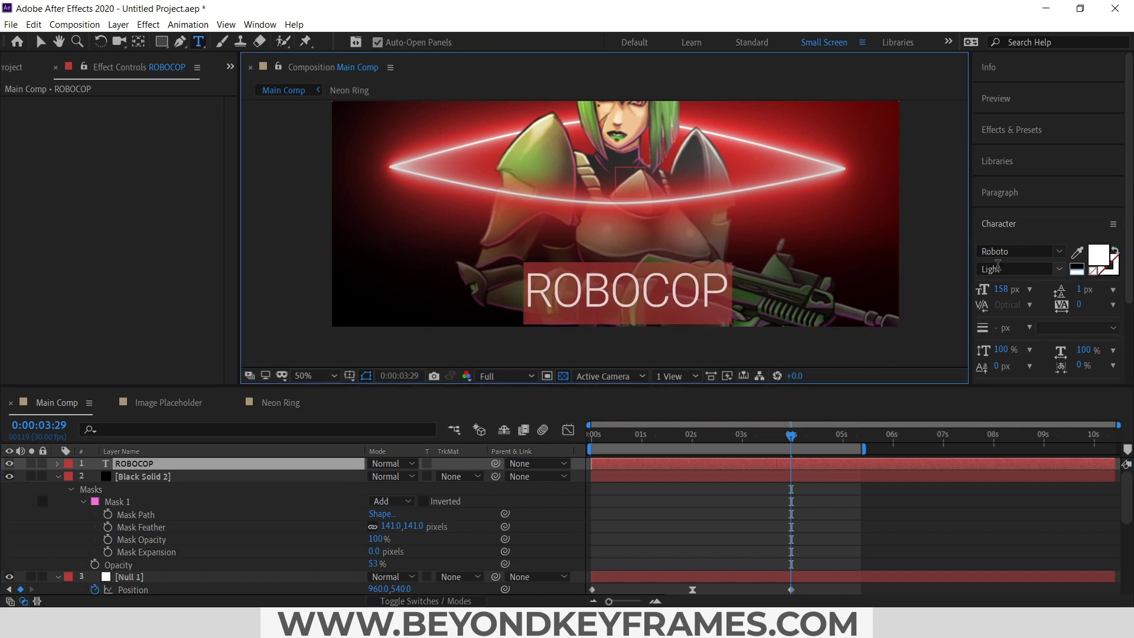
left_click(1003, 252)
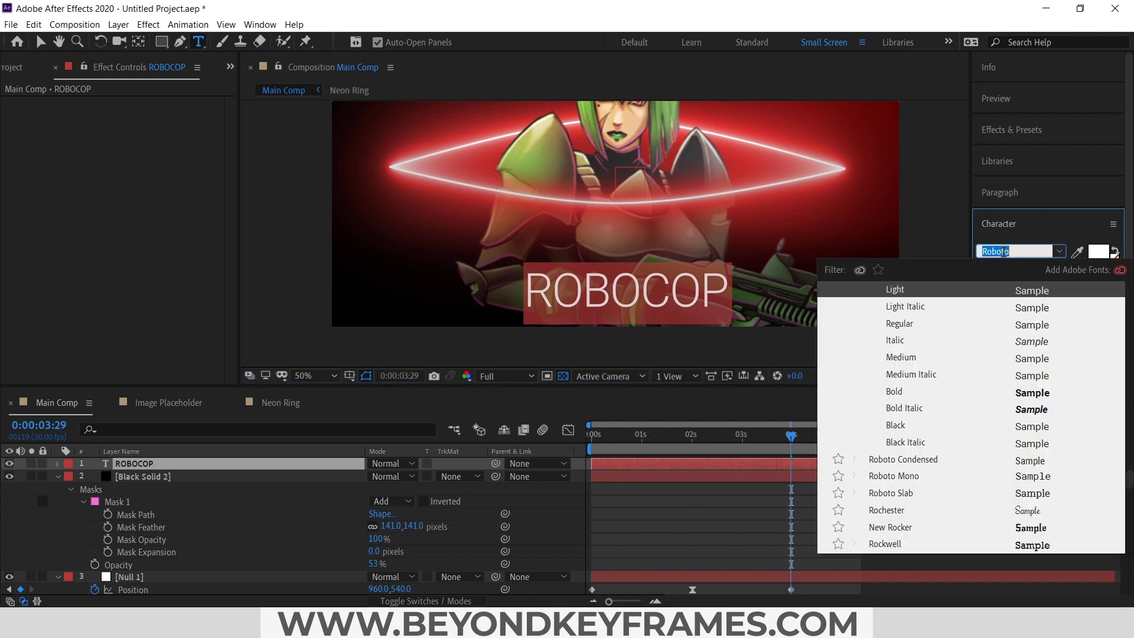
type("anton")
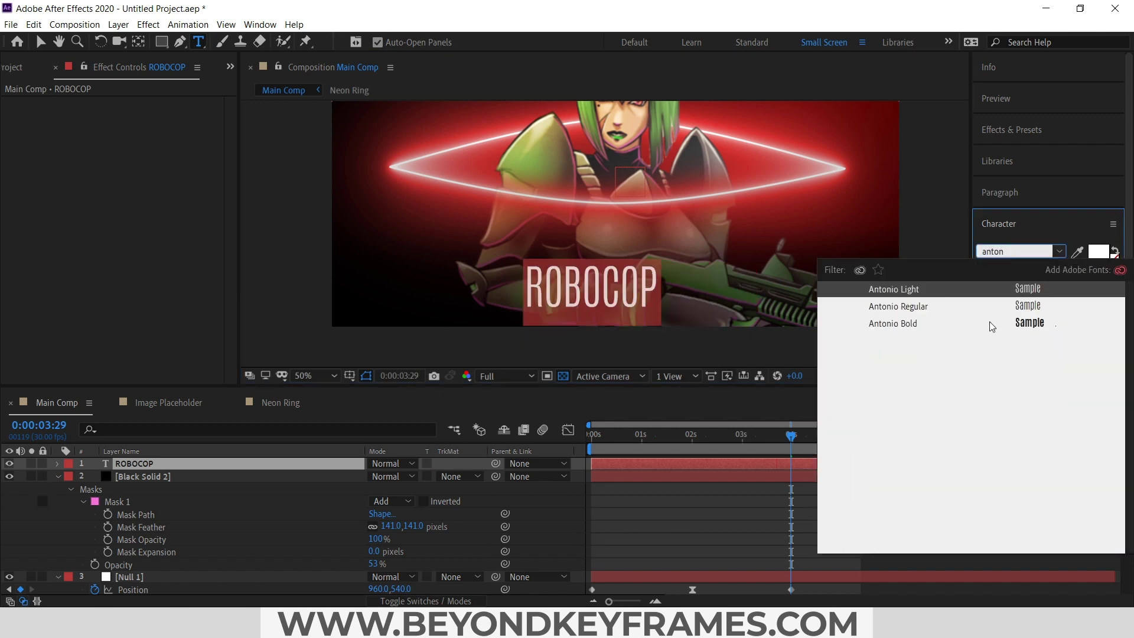
left_click(921, 308)
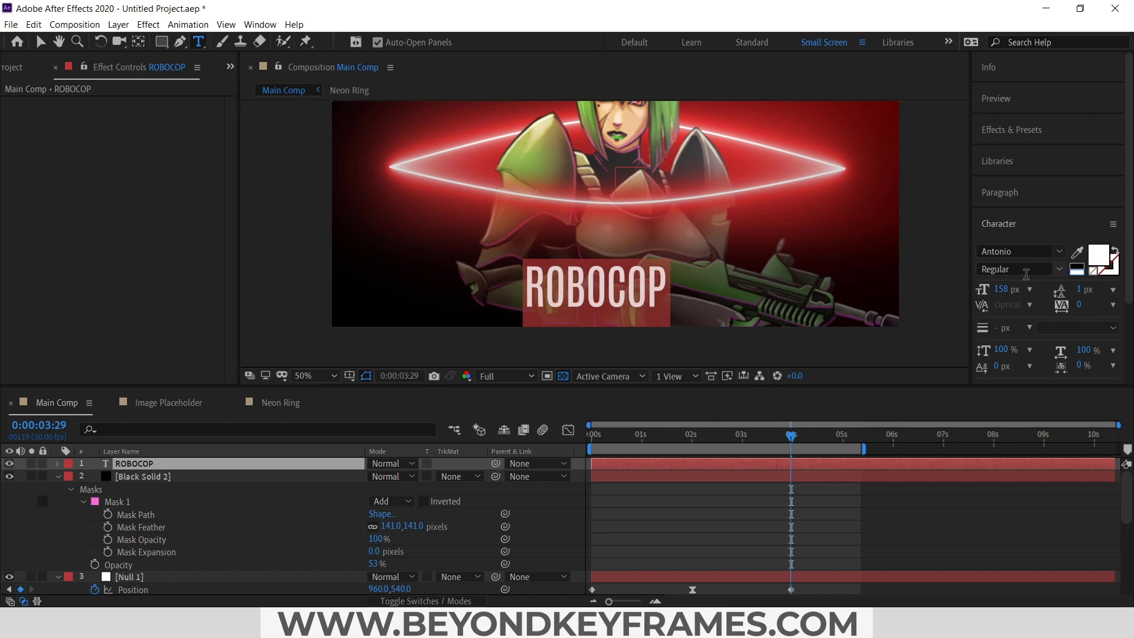
left_click(612, 506)
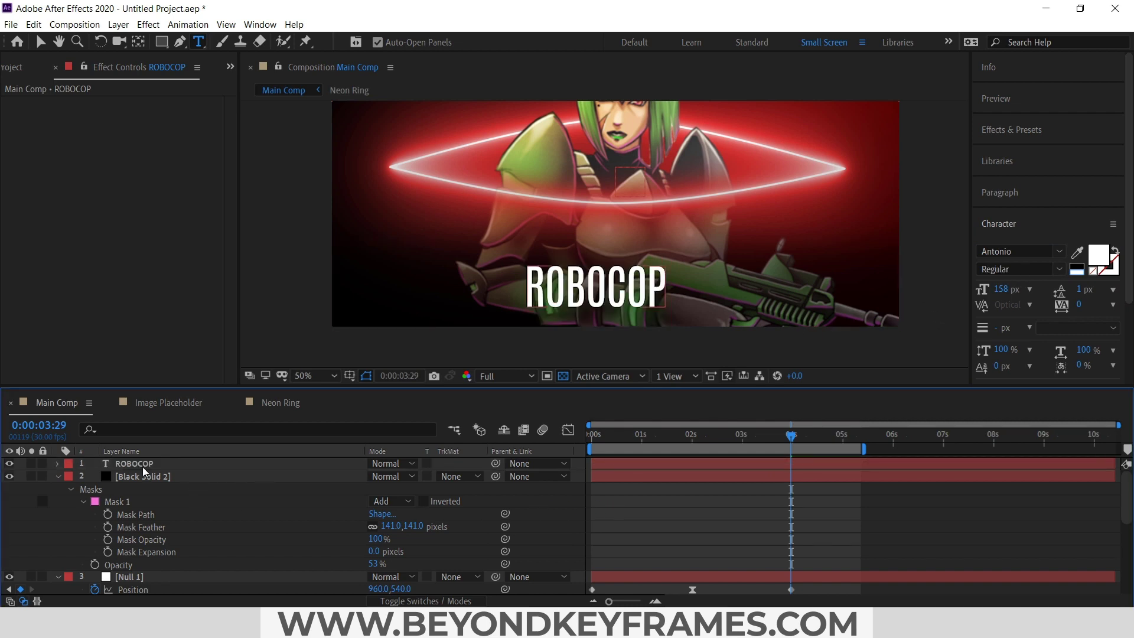
Step: Collapse the expanded properties of the masked black solid, the null and both keyframed Image Placeholder layers
left_click(142, 466)
left_click(57, 476)
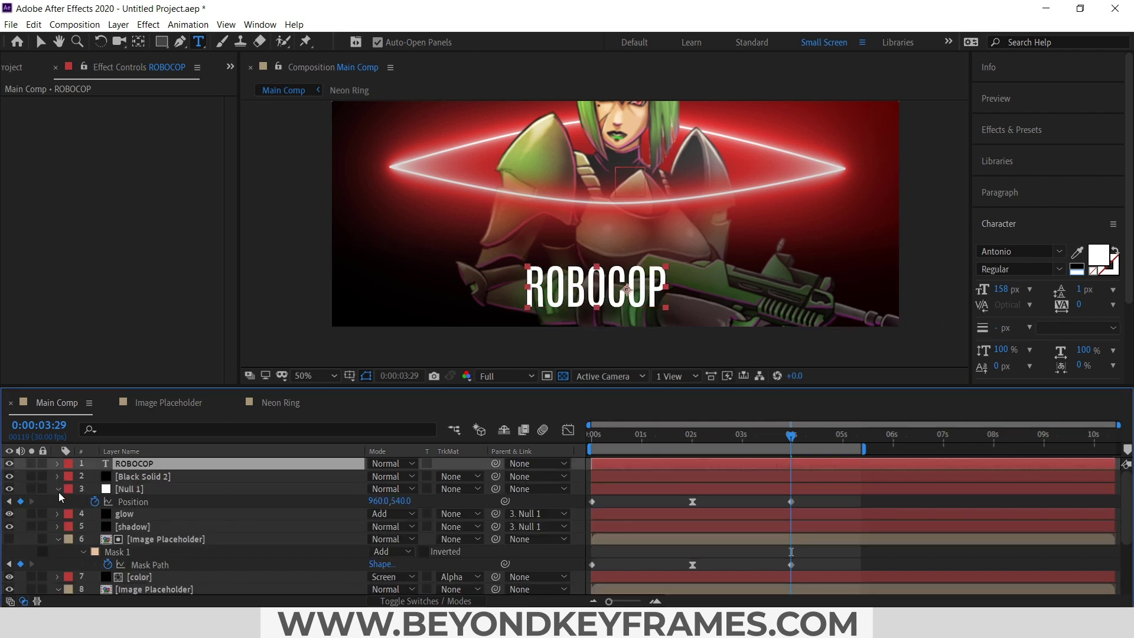
left_click(58, 489)
left_click(58, 527)
left_click(58, 551)
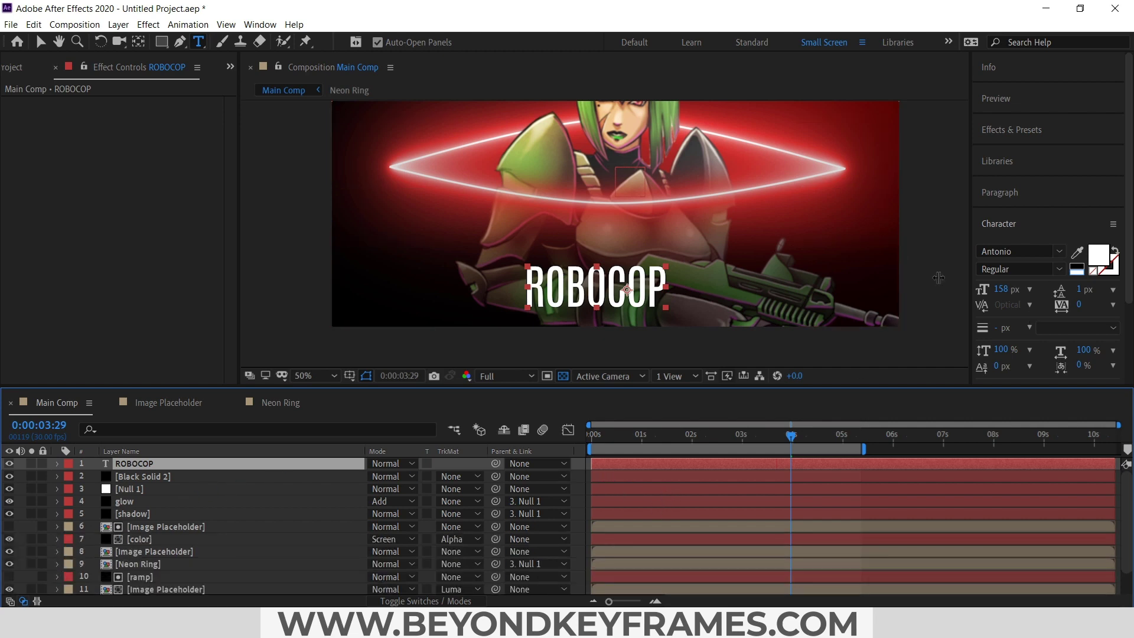
Step: Create a new solid named "saber text" above the ROBOCOP layer
left_click(118, 24)
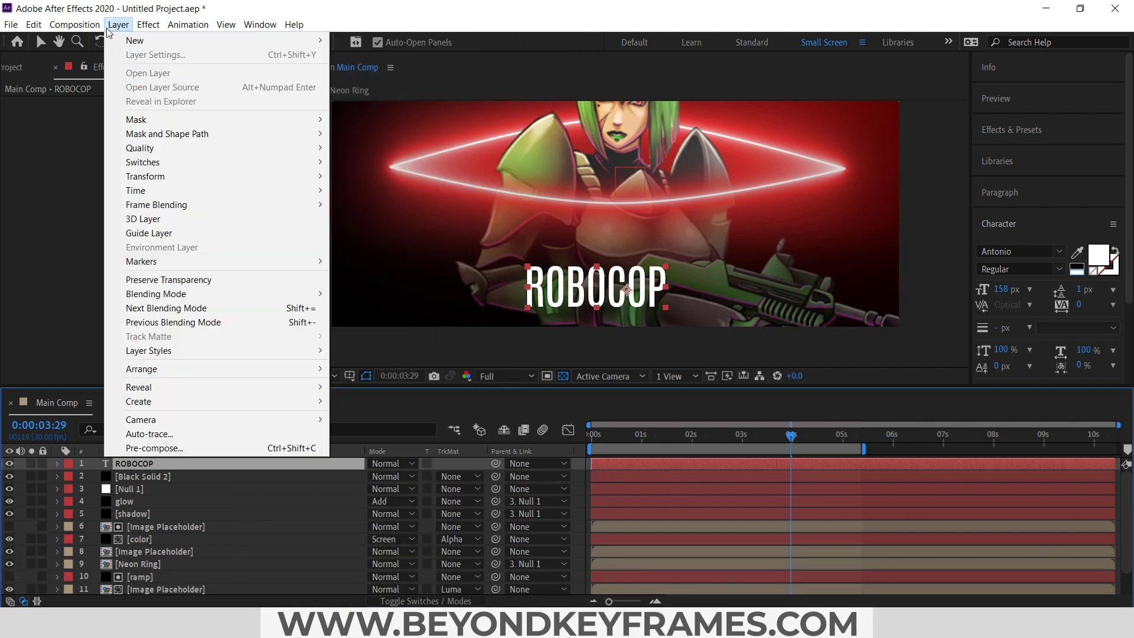
mouse_move(129, 43)
left_click(354, 41)
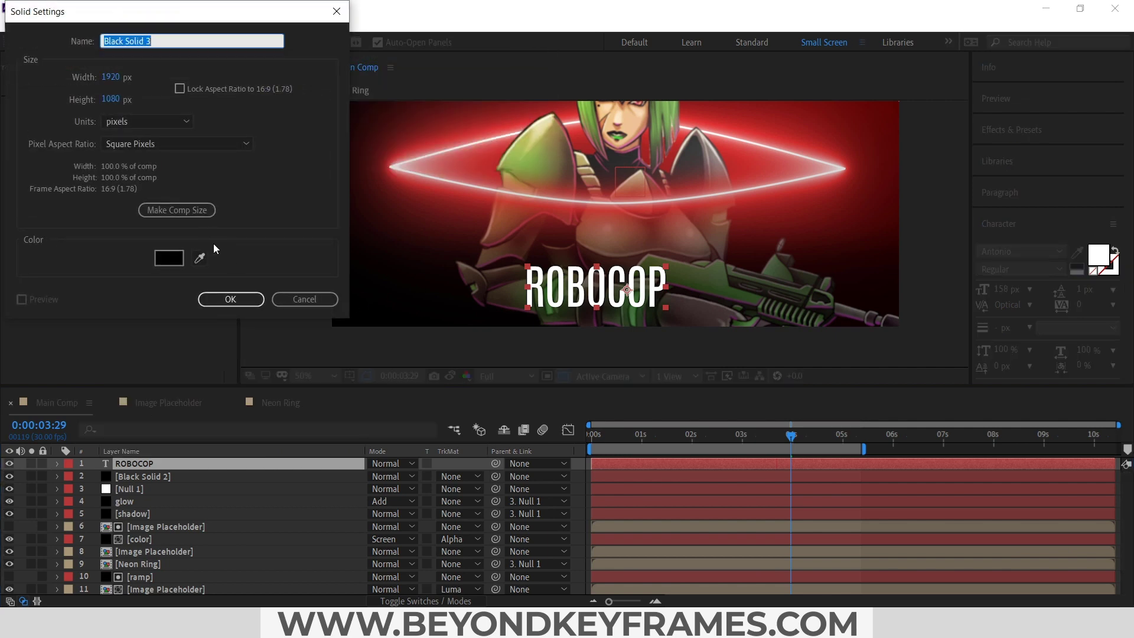
type("saber text")
key("Return")
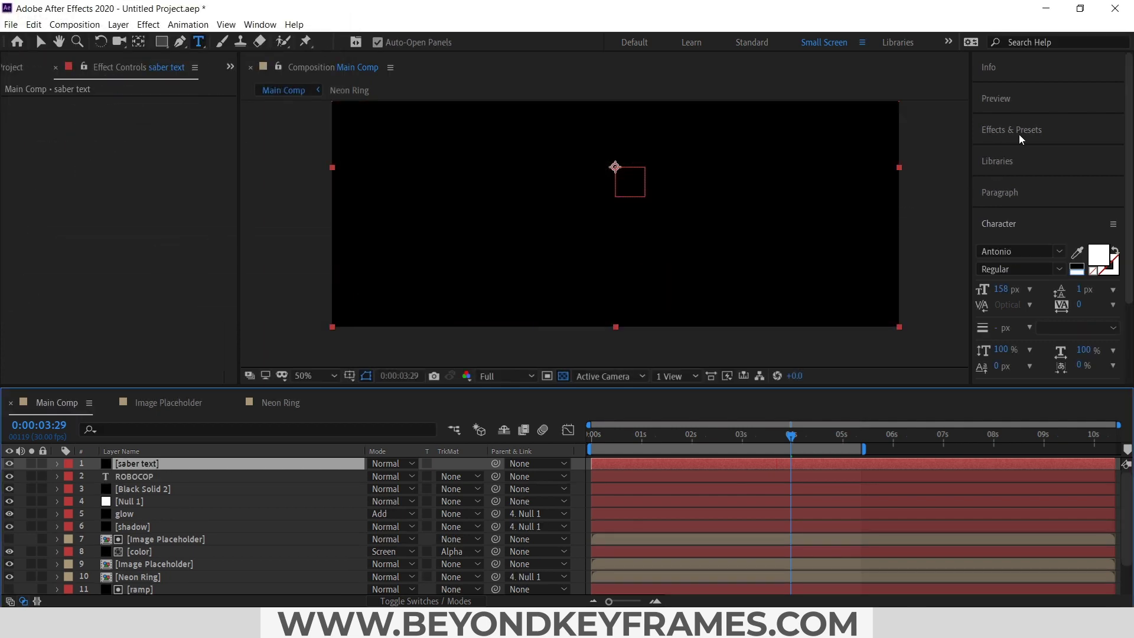
Step: Apply the Saber effect to the saber text layer and choose its Thin preset
left_click(1020, 138)
left_click(1023, 153)
type("saber")
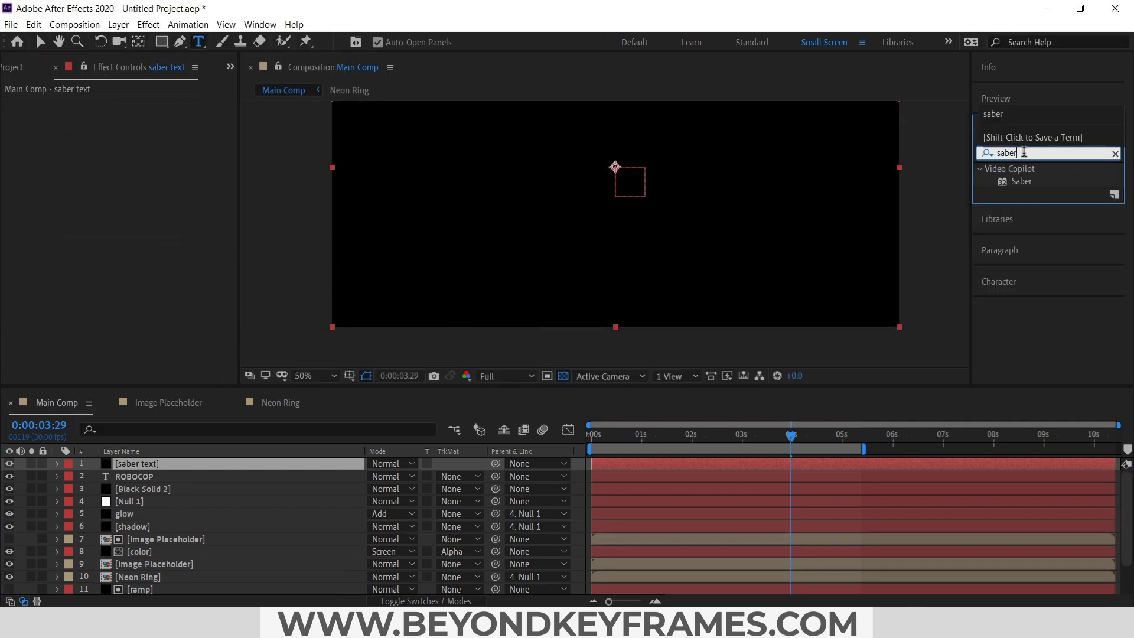
left_click_drag(1021, 180, 173, 459)
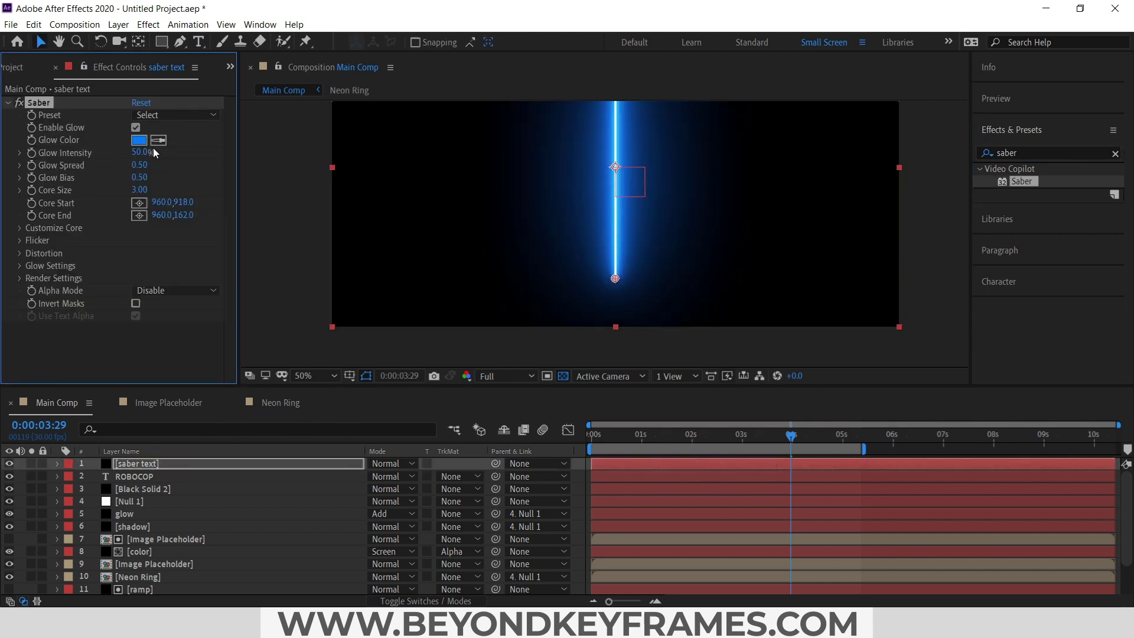
left_click(163, 113)
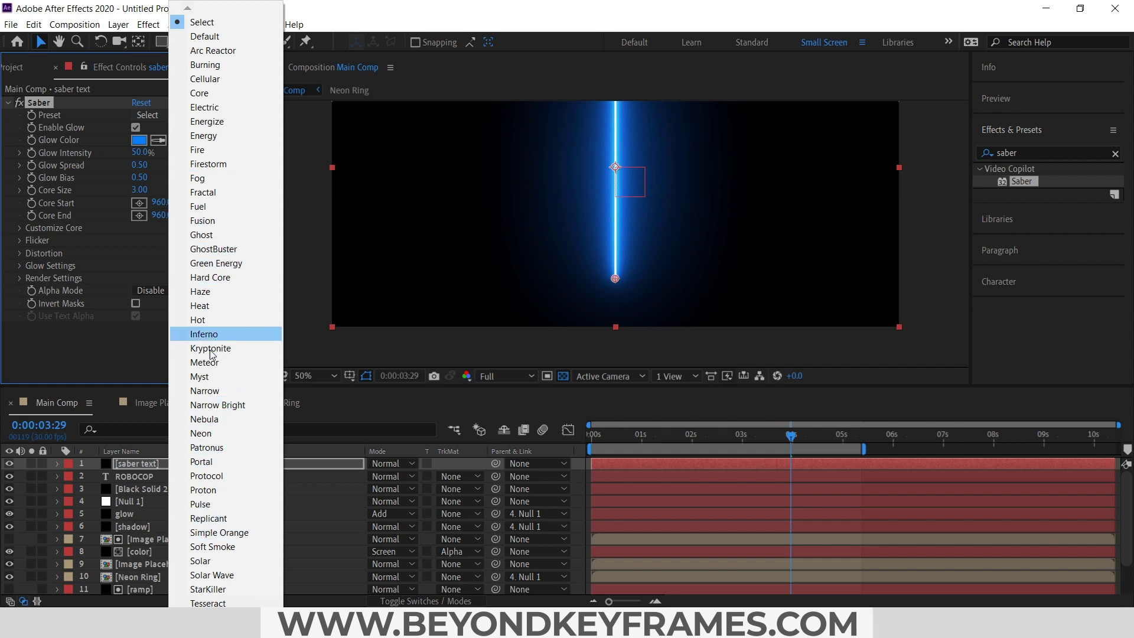
scroll(207, 523, "down", 1)
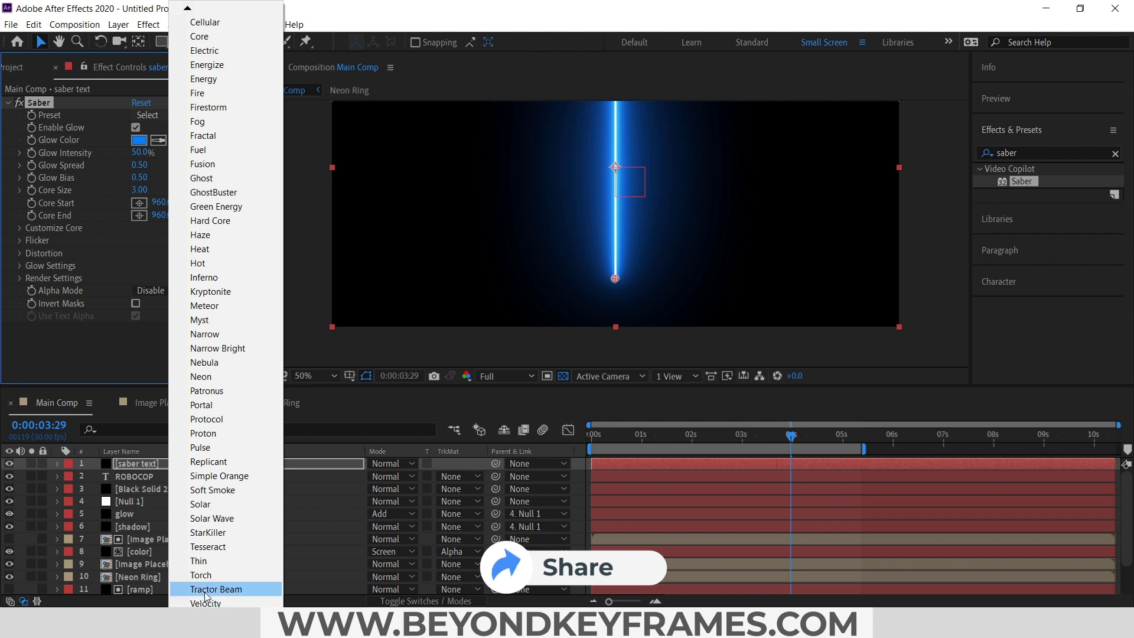
left_click(206, 575)
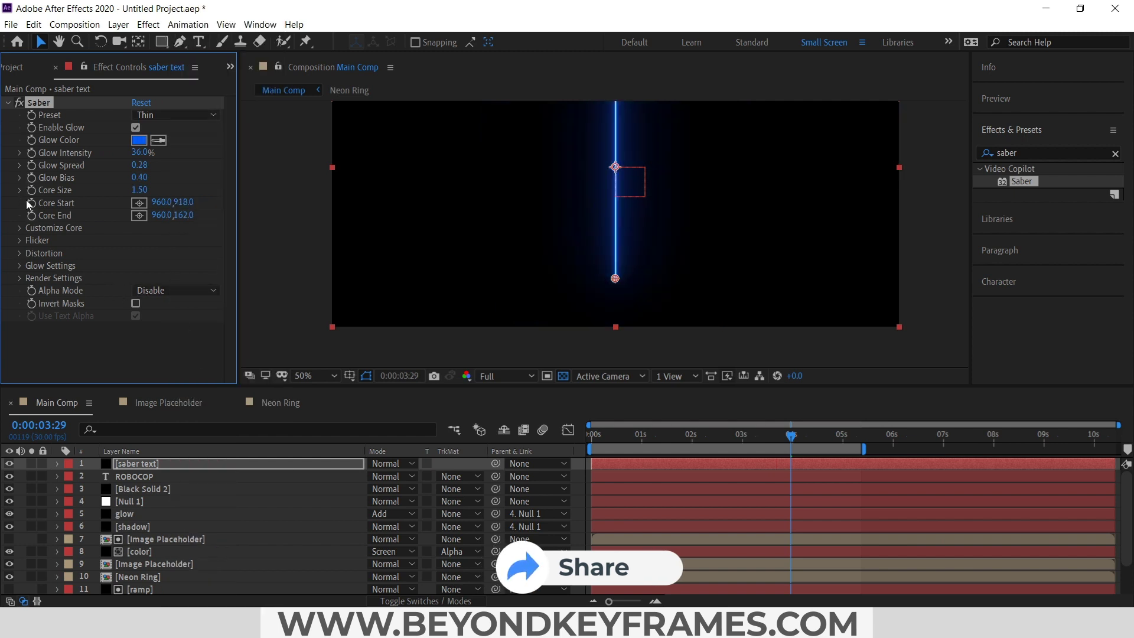
Step: Set the Saber core type to Text Layer and use the ROBOCOP layer as its text source
left_click(19, 228)
left_click(177, 227)
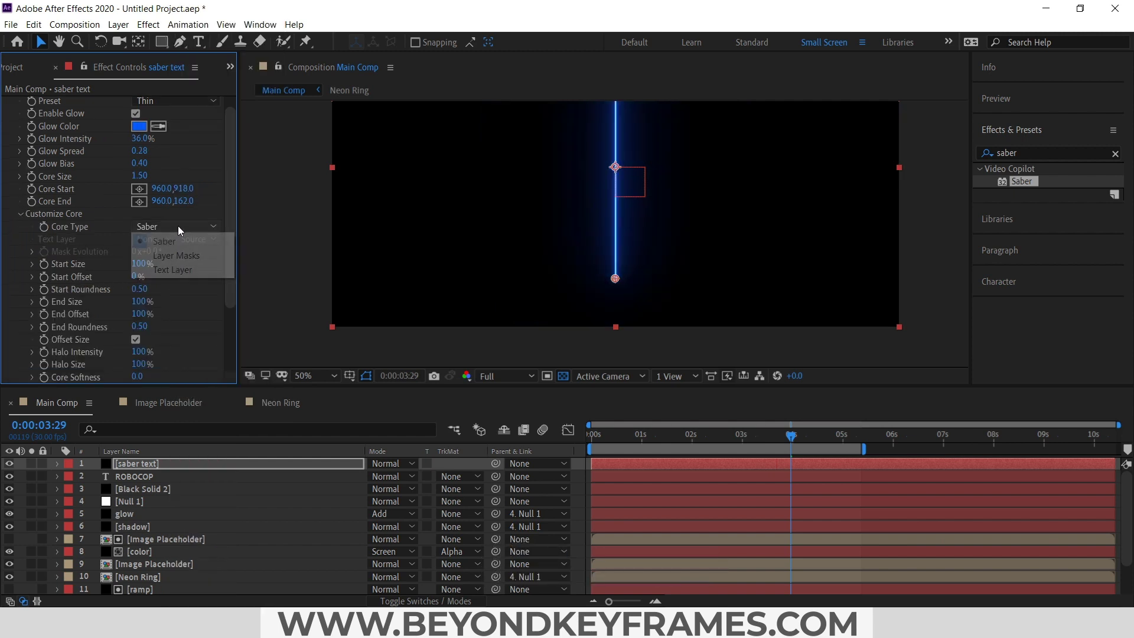
left_click(184, 270)
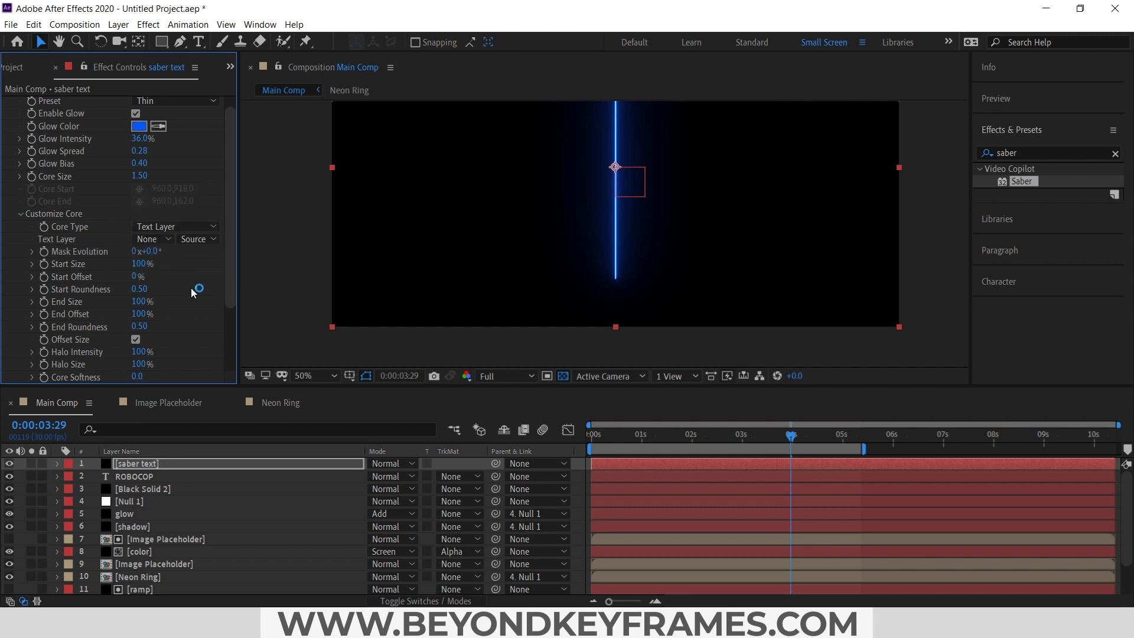
left_click(162, 237)
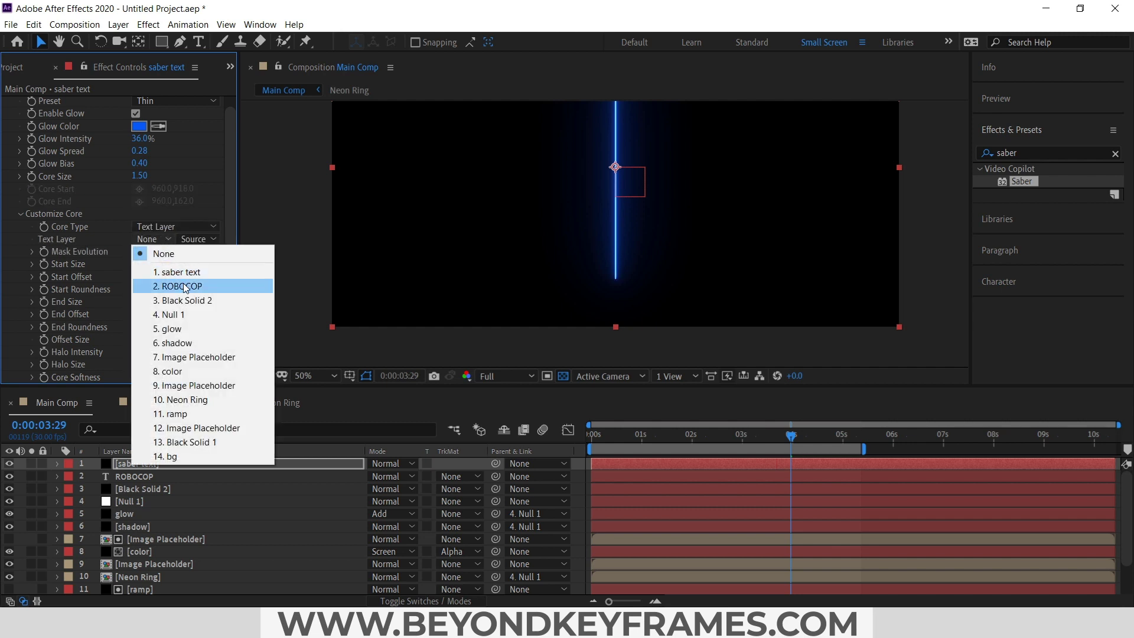
left_click(185, 285)
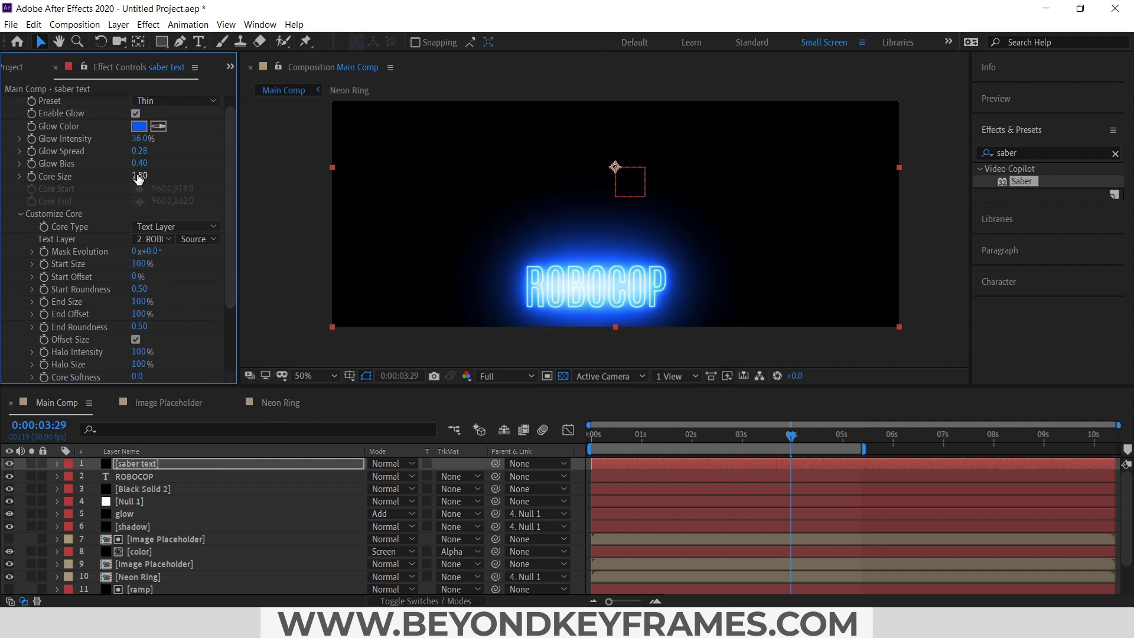
Step: Change the saber text layer's glow color to red DD0017
left_click(140, 126)
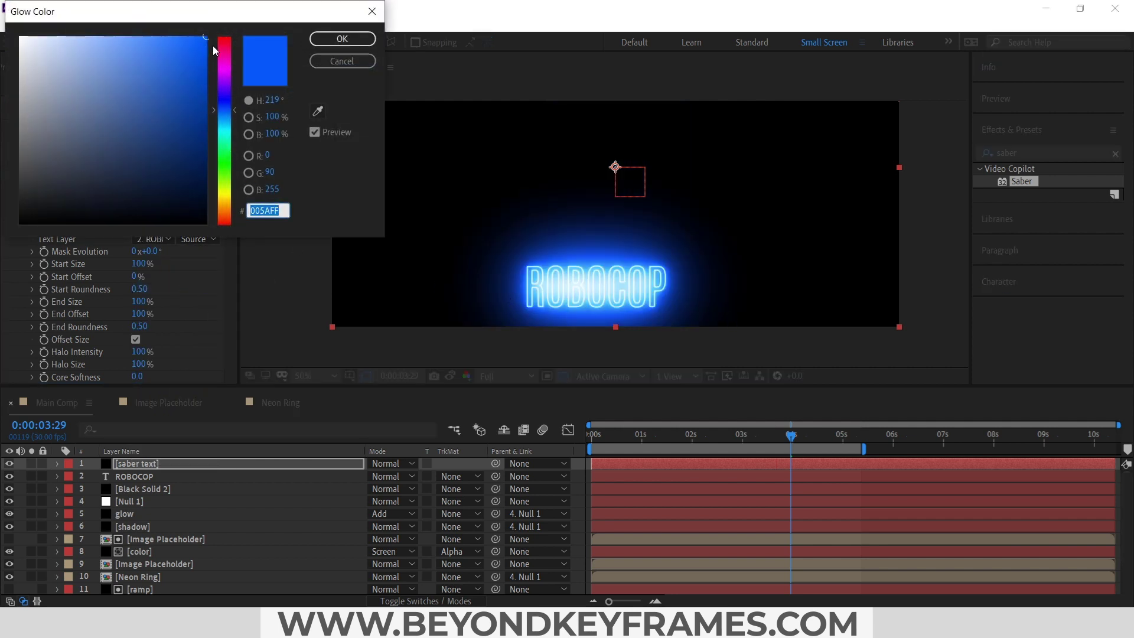
type("DD0017")
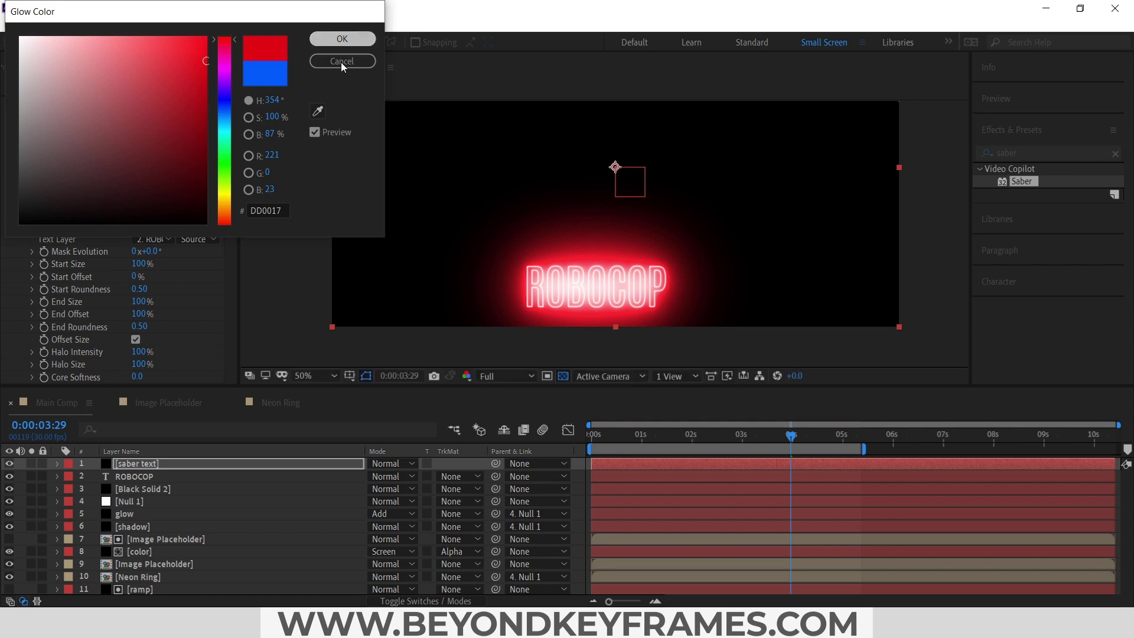
left_click(342, 39)
Step: Set Saber's Composite Settings to Transparent in the saber text layer's render settings
scroll(20, 346, "down", 3)
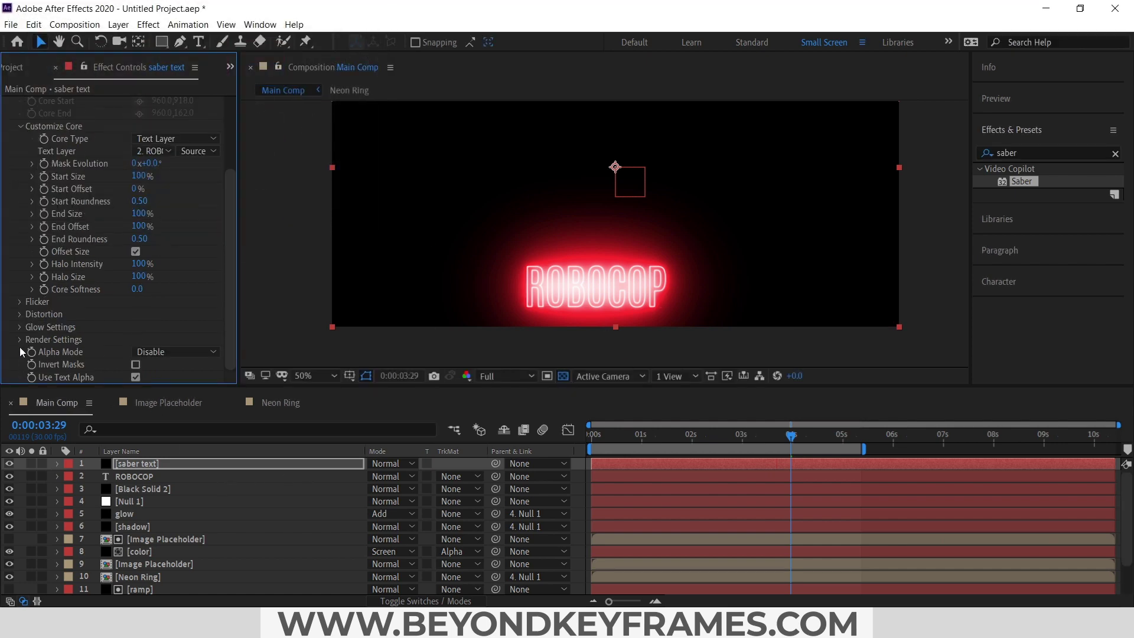
left_click(20, 339)
scroll(94, 352, "down", 3)
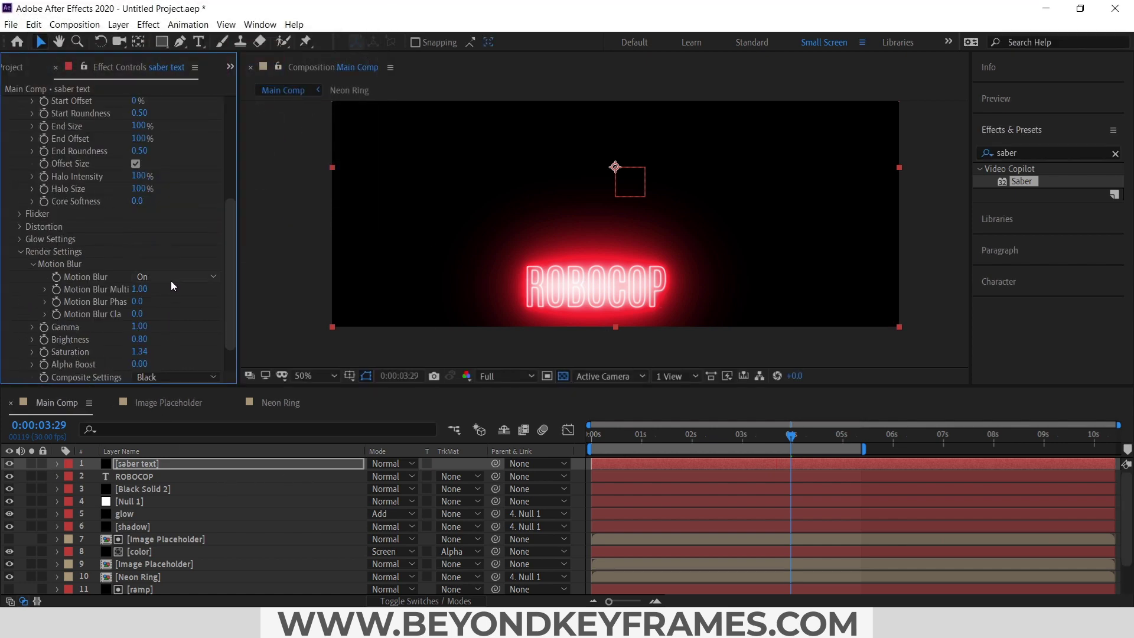
scroll(177, 319, "down", 1)
left_click(182, 342)
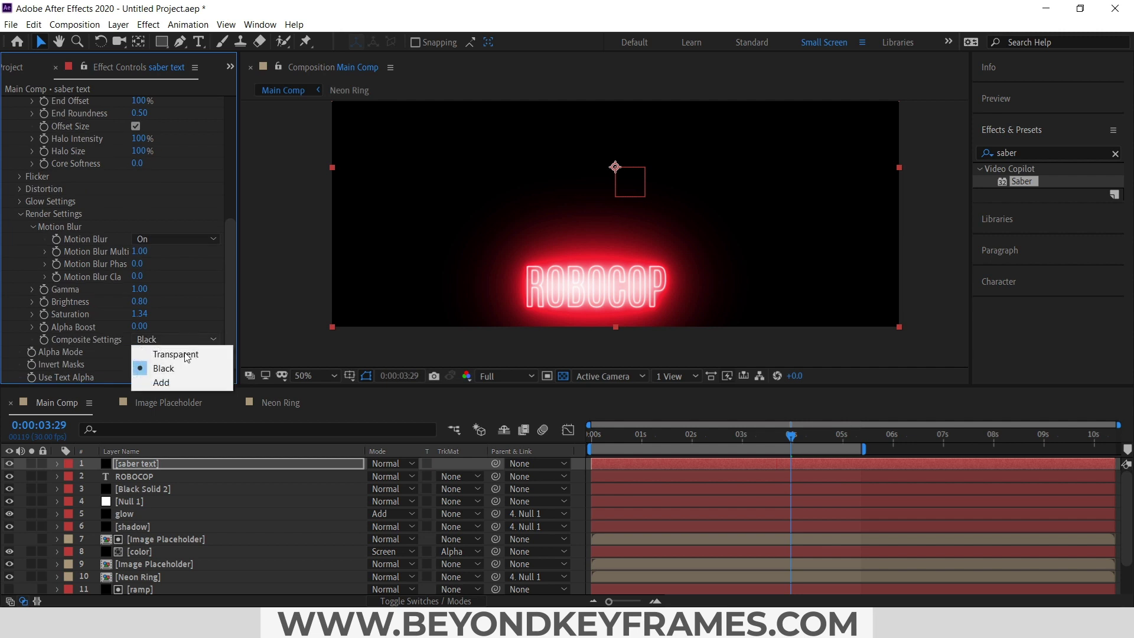
left_click(179, 355)
Step: Lower the saber text layer's Glow Intensity to 20%
scroll(9, 287, "up", 1)
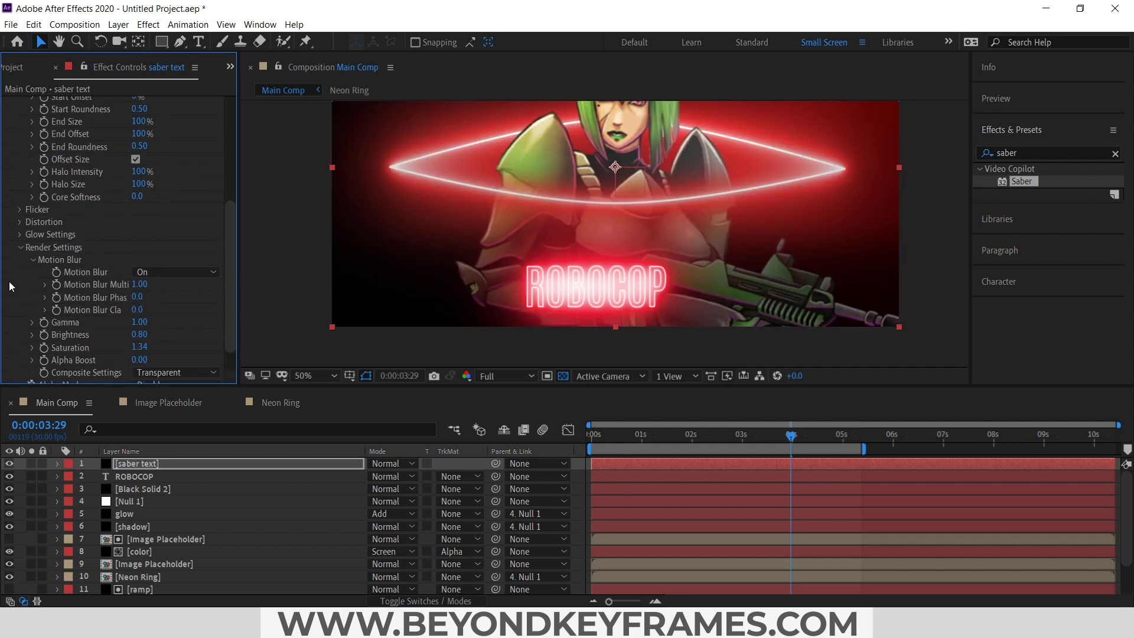
scroll(23, 259, "up", 6)
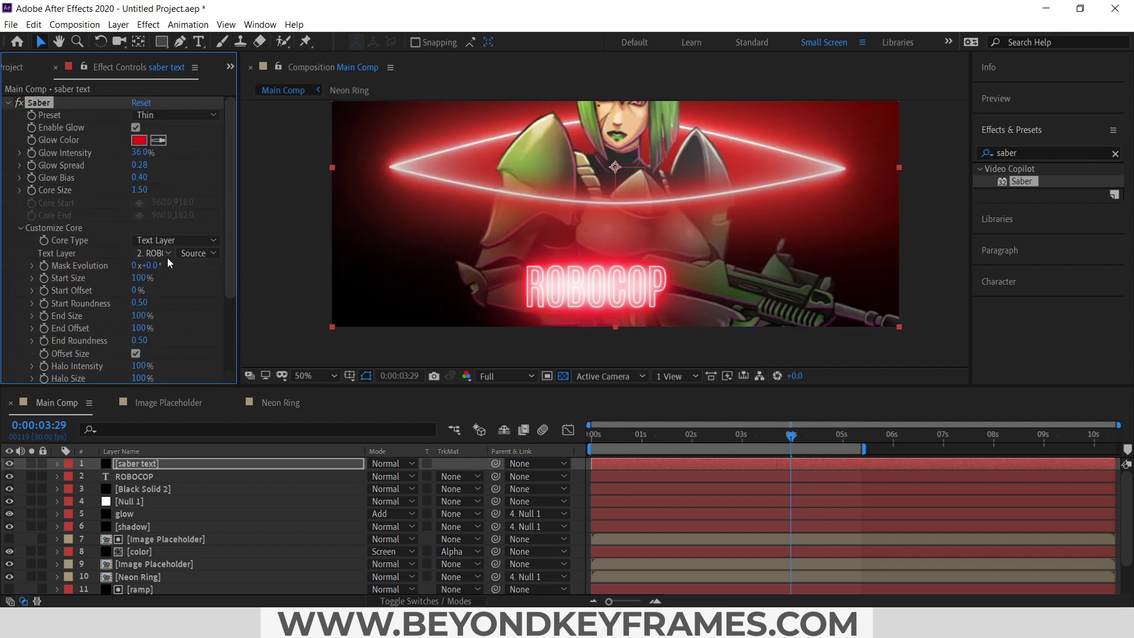
left_click_drag(144, 153, 133, 159)
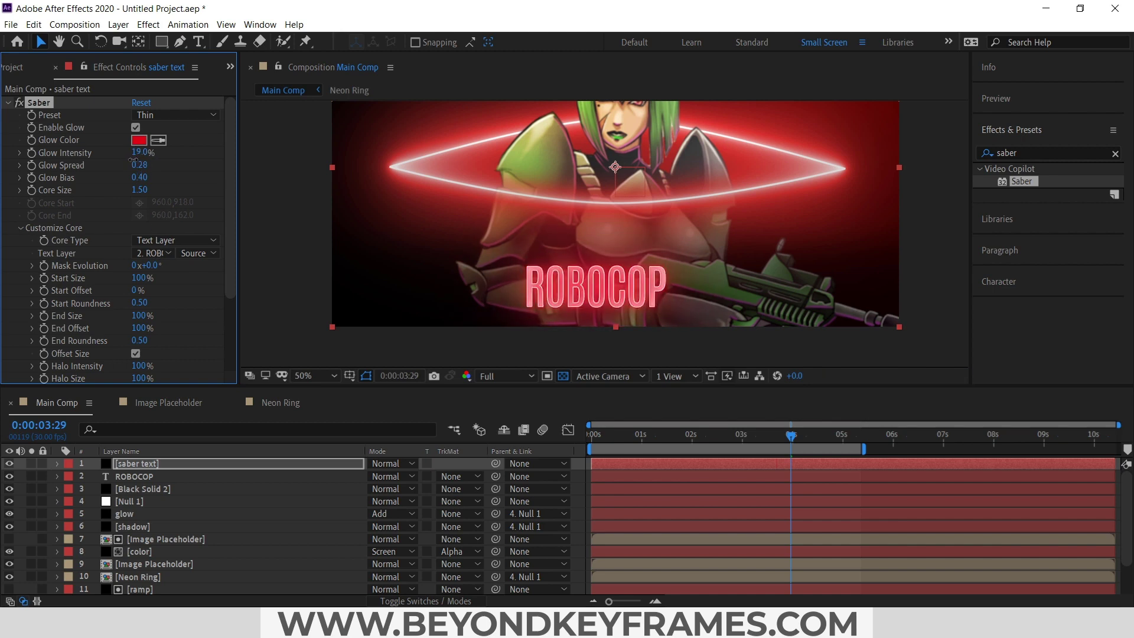
Step: Move the ROBOCOP text to the lower center of the image, over the character's waist, and fit the composition in view
left_click(144, 476)
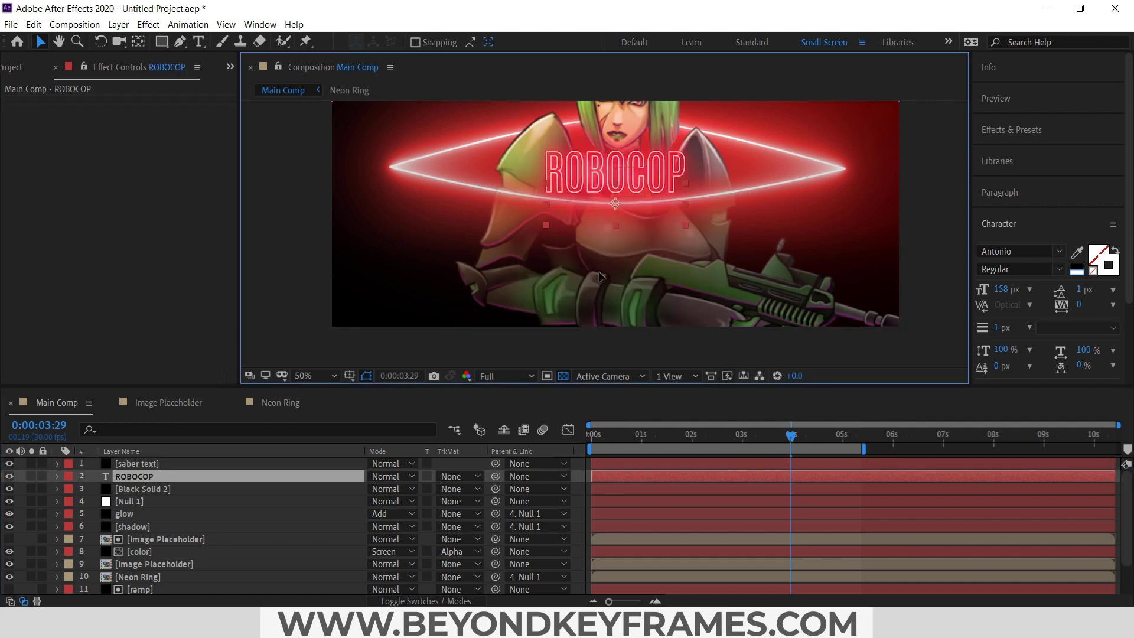
left_click_drag(595, 172, 603, 304)
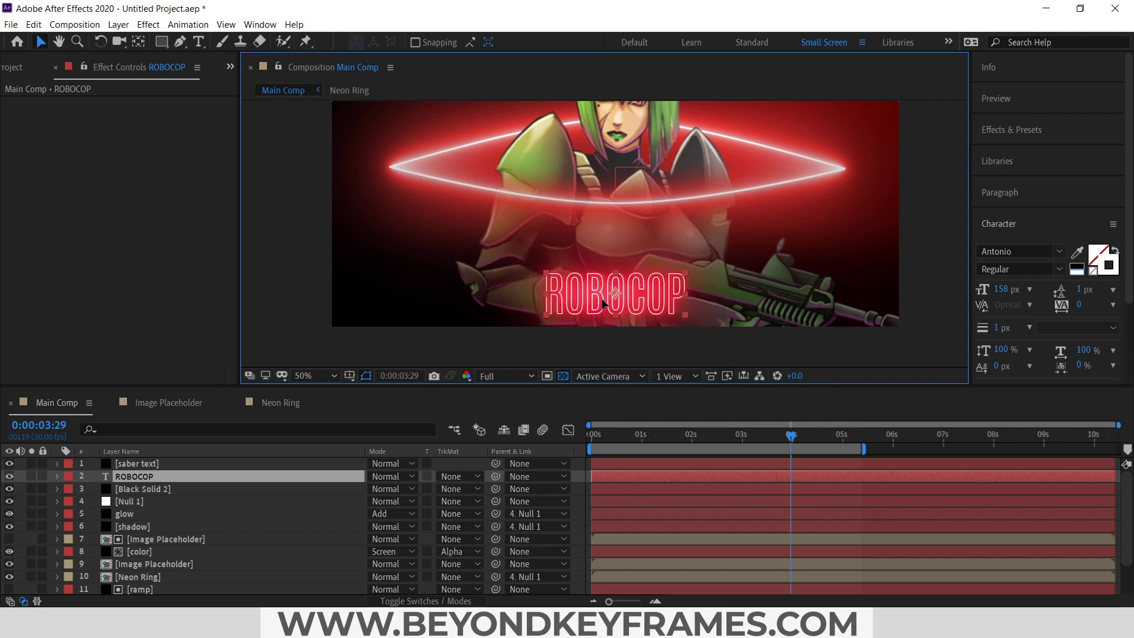
left_click(312, 376)
left_click(342, 115)
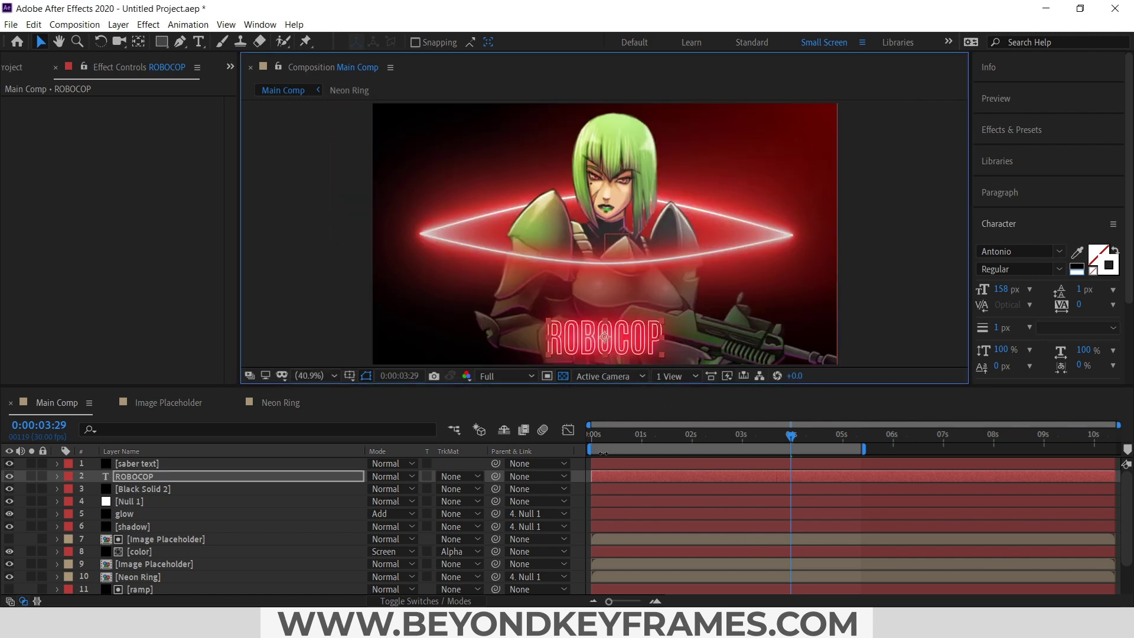
left_click(583, 484)
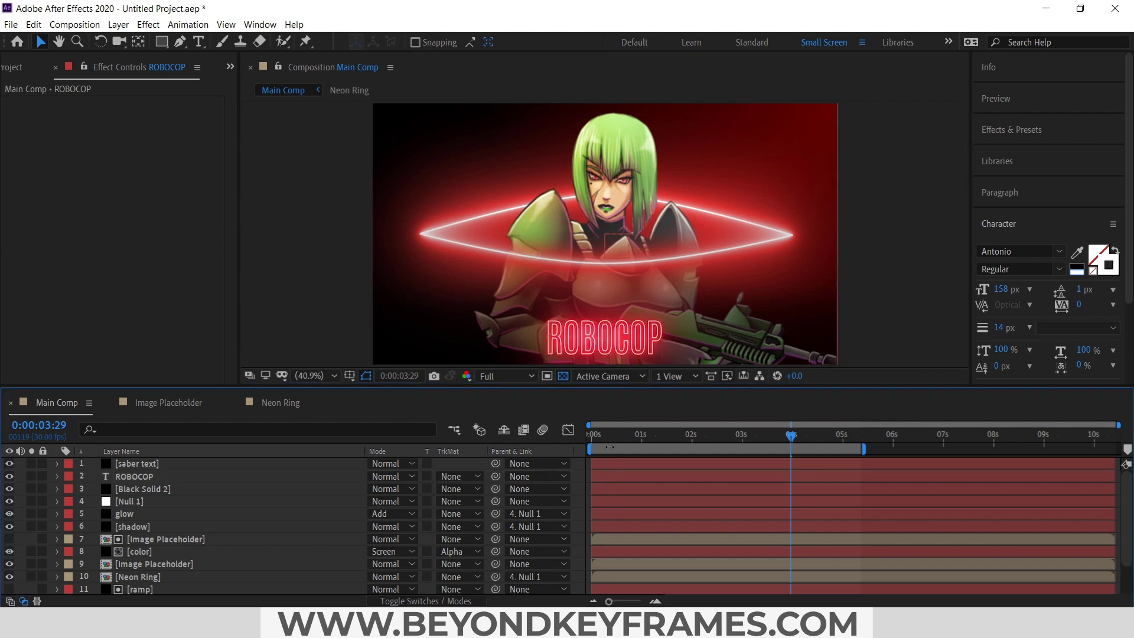
Step: Keyframe the opacity of both the saber text and ROBOCOP layers from 0% at the composition start to 100% at frame 8
left_click_drag(601, 441, 585, 445)
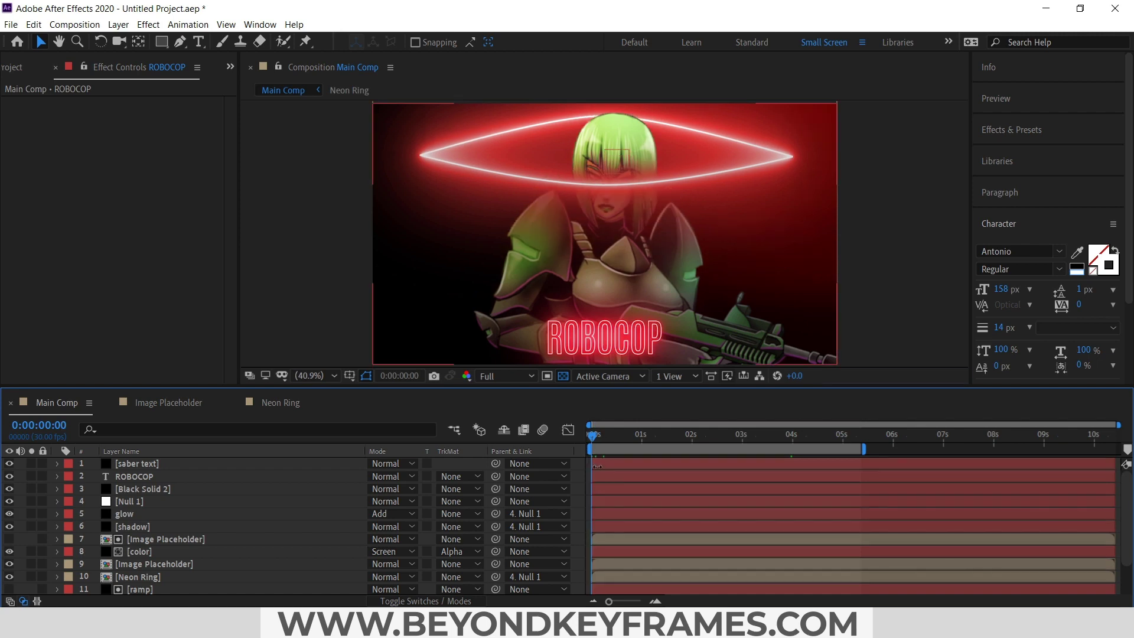
left_click(597, 466)
key("t")
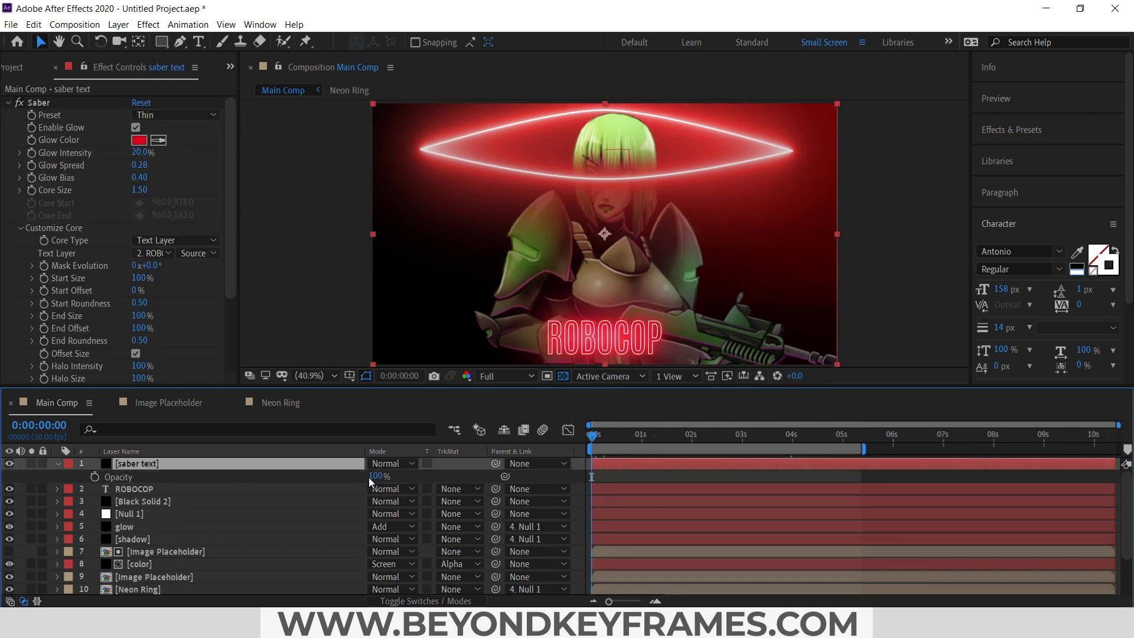
left_click_drag(374, 475, 269, 487)
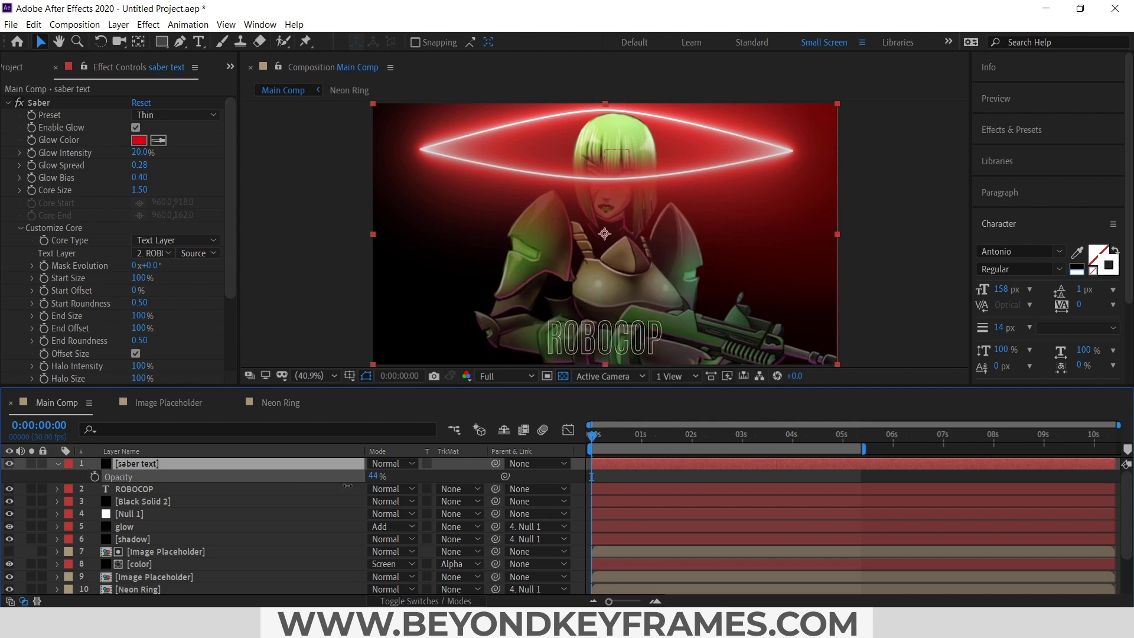
key("ctrl+z")
left_click(265, 489)
key("u")
key("equal")
key("equal")
key("ctrl+z")
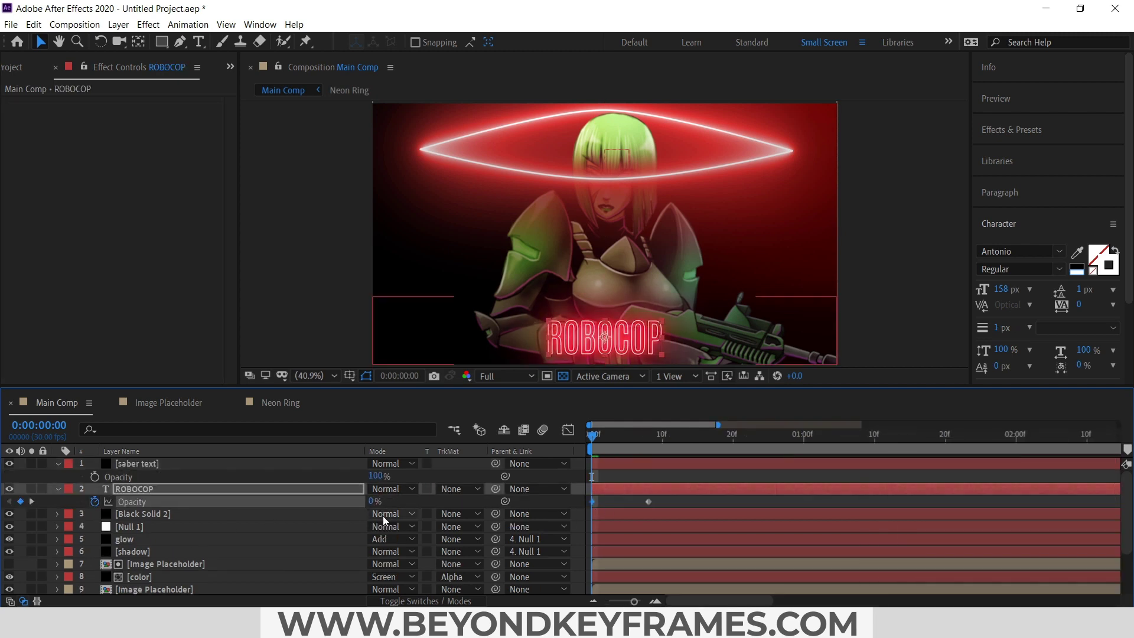
key("ctrl+z")
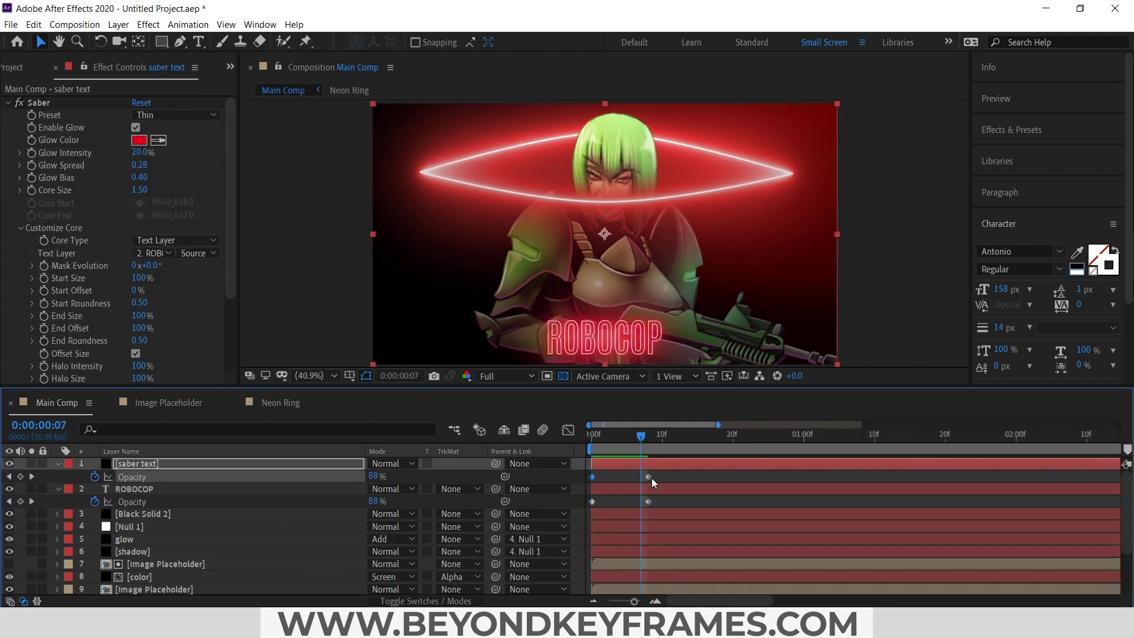
Step: Shift both layers' 100% opacity keyframes to frame 15, and add opacity keyframes of 0% at frame 16 and 100% at frame 17
left_click_drag(648, 475, 700, 476)
left_click(707, 439)
left_click(711, 441)
left_click(371, 476)
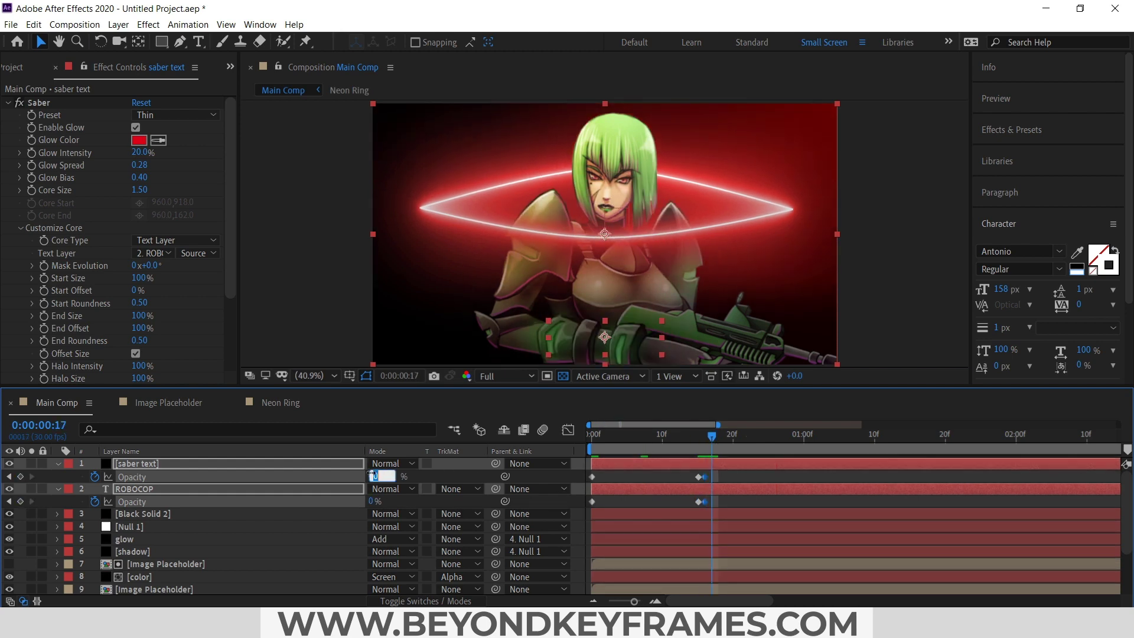
type("100")
key("Return")
key("equal")
key("equal")
Step: Key both layers' opacity to 0% at frame 18, and at frame 19 set saber text to 100% and ROBOCOP to 10%
key("Page_Down")
type("0")
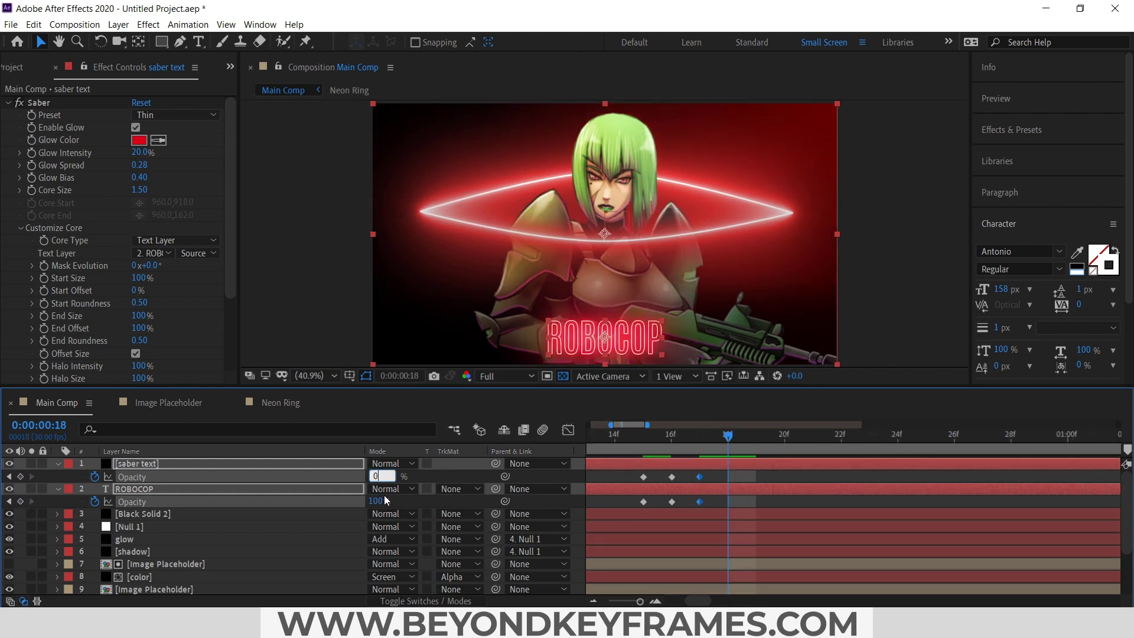
key("Return")
key("Page_Down")
left_click(375, 476)
type("100")
key("Return")
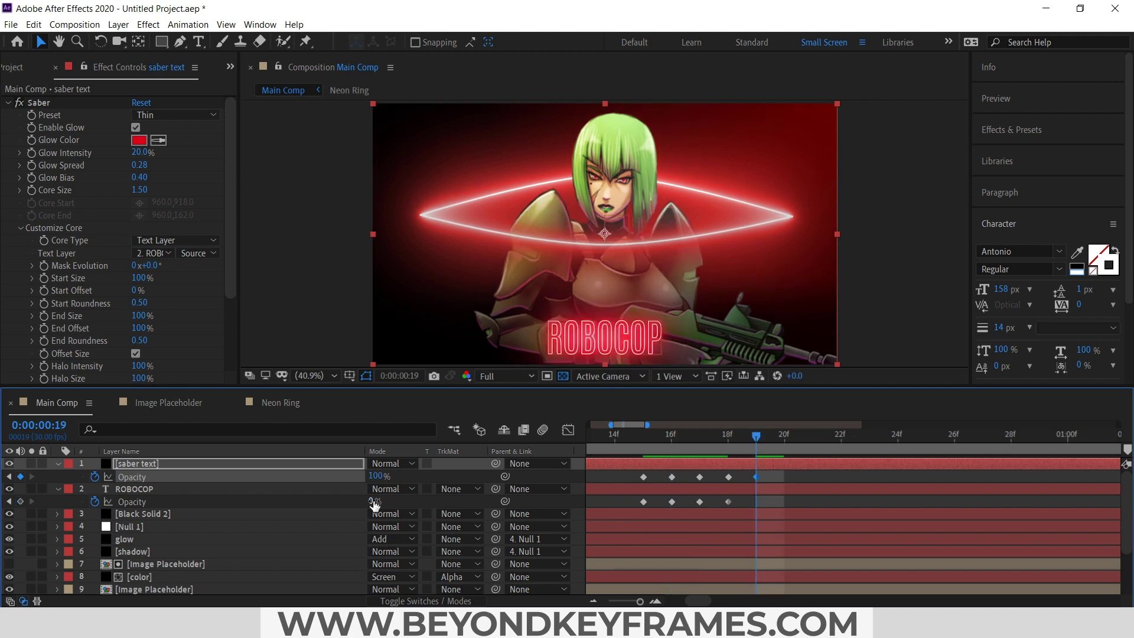
left_click(375, 502)
type("10")
key("Return")
Step: Duplicate the opacity flicker keyframes of frames 16 to 19 at frame 20 on both the saber text and ROBOCOP layers
key("Page_Down")
key("minus")
key("minus")
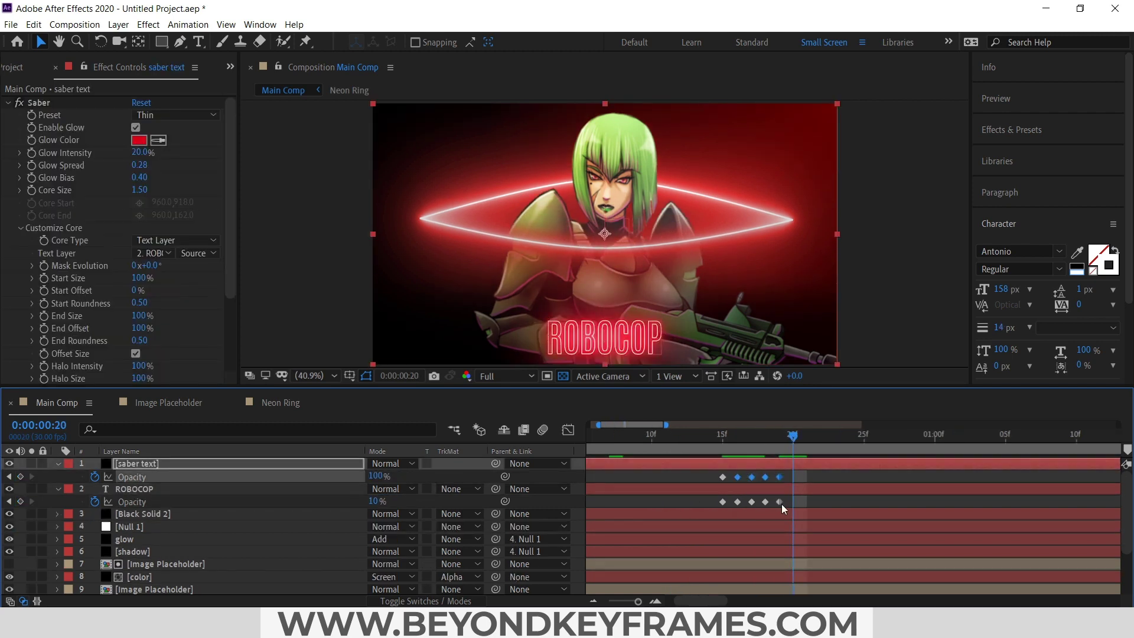
key("ctrl+v")
left_click_drag(856, 438, 820, 447)
left_click(721, 437)
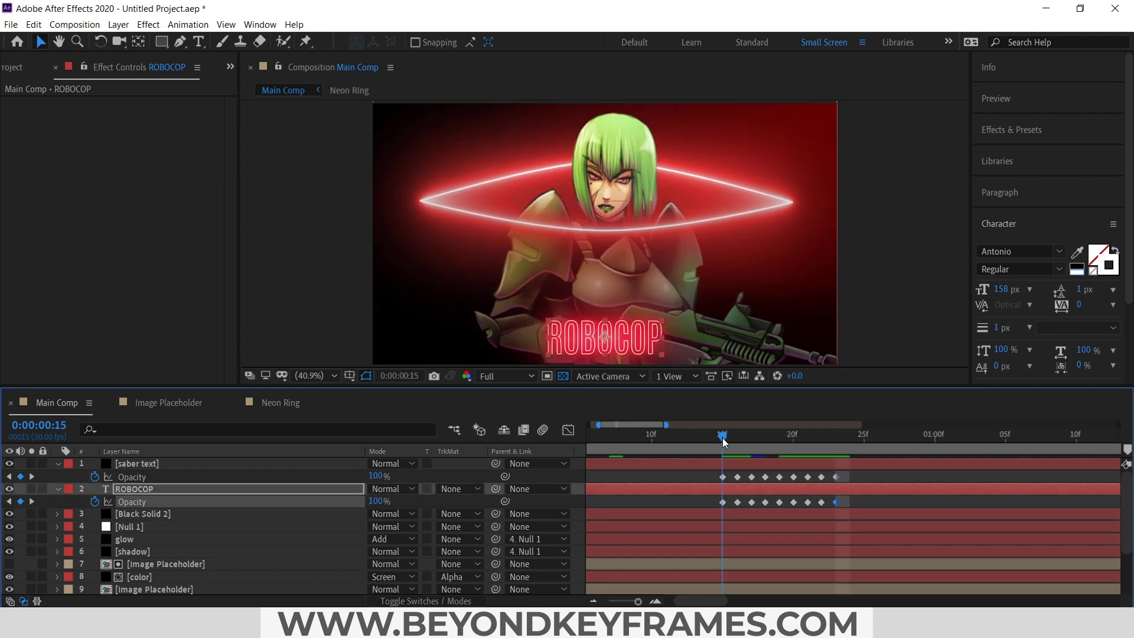
Step: Finish the flicker on both title layers with opacity keyframes of 0% at frame 24 and 100% at frame 29
left_click_drag(721, 437, 841, 455)
key("Page_Down")
left_click(375, 476)
type("0")
left_click(376, 501)
type("0")
left_click(927, 441)
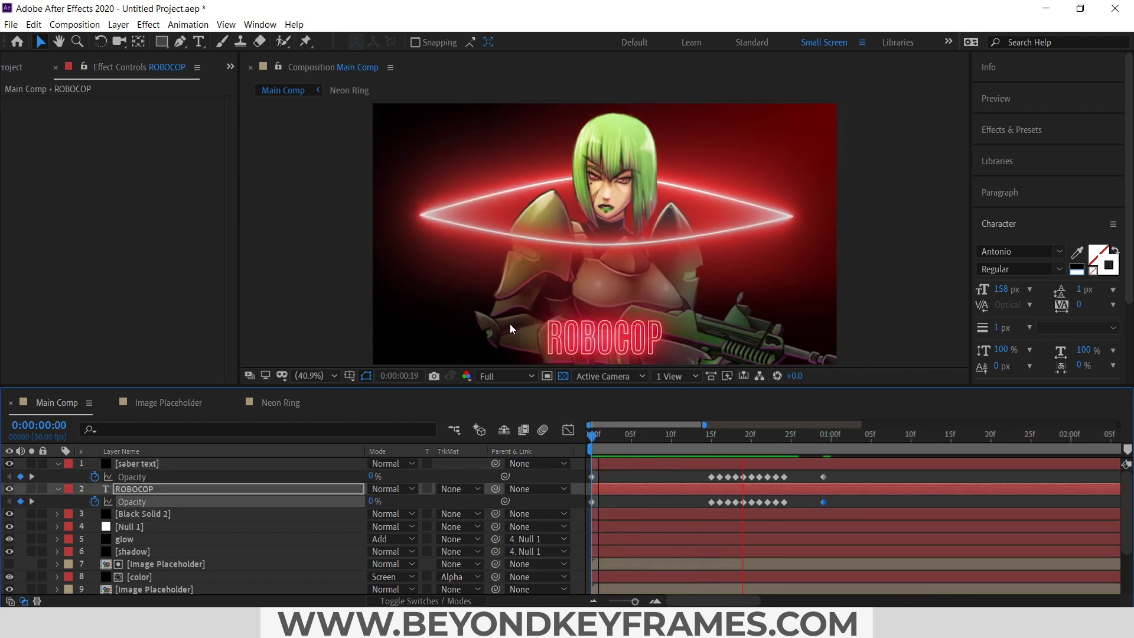
Step: Review the Main Comp animation by moving the playhead from 0:00:01:02 to 0:00:05:08, with the composition fitted in view
key("minus")
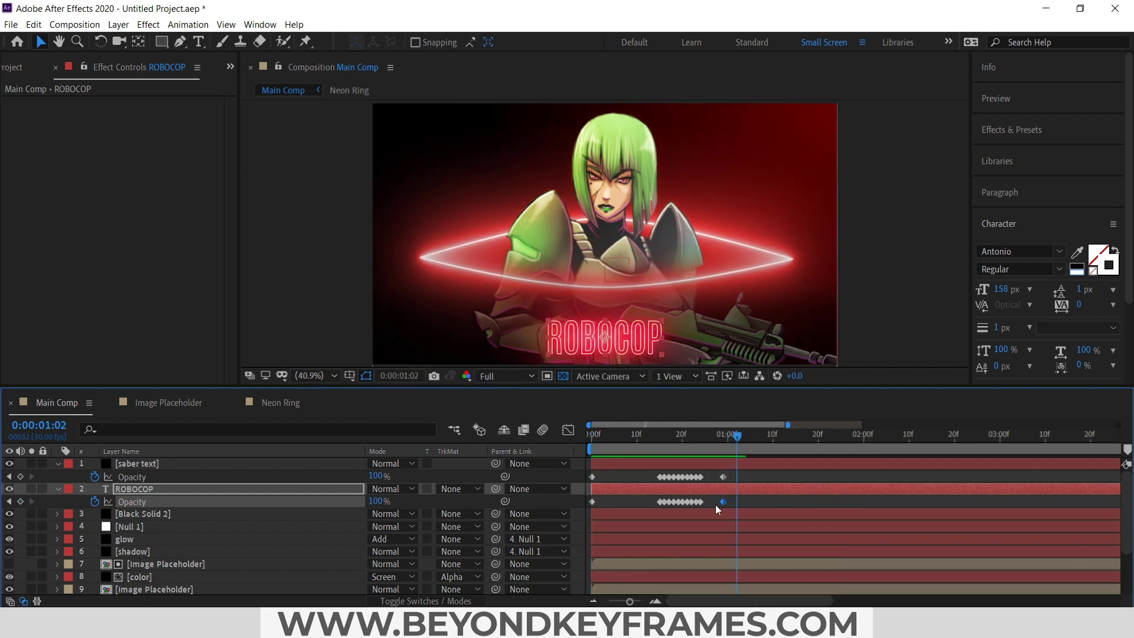
key("minus")
left_click(323, 375)
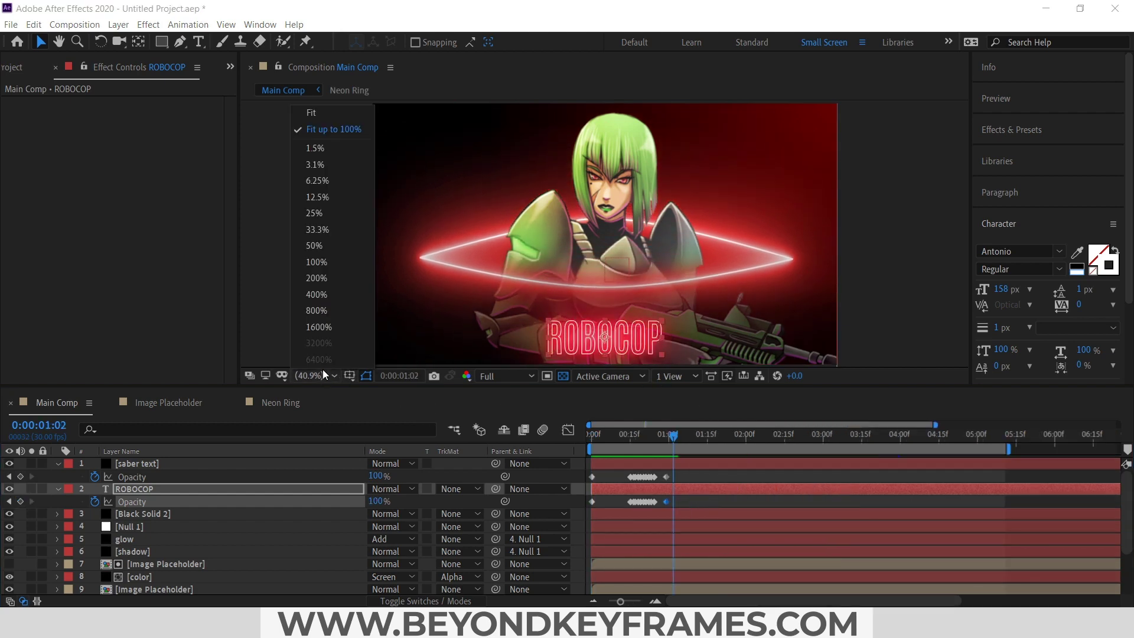
left_click(328, 129)
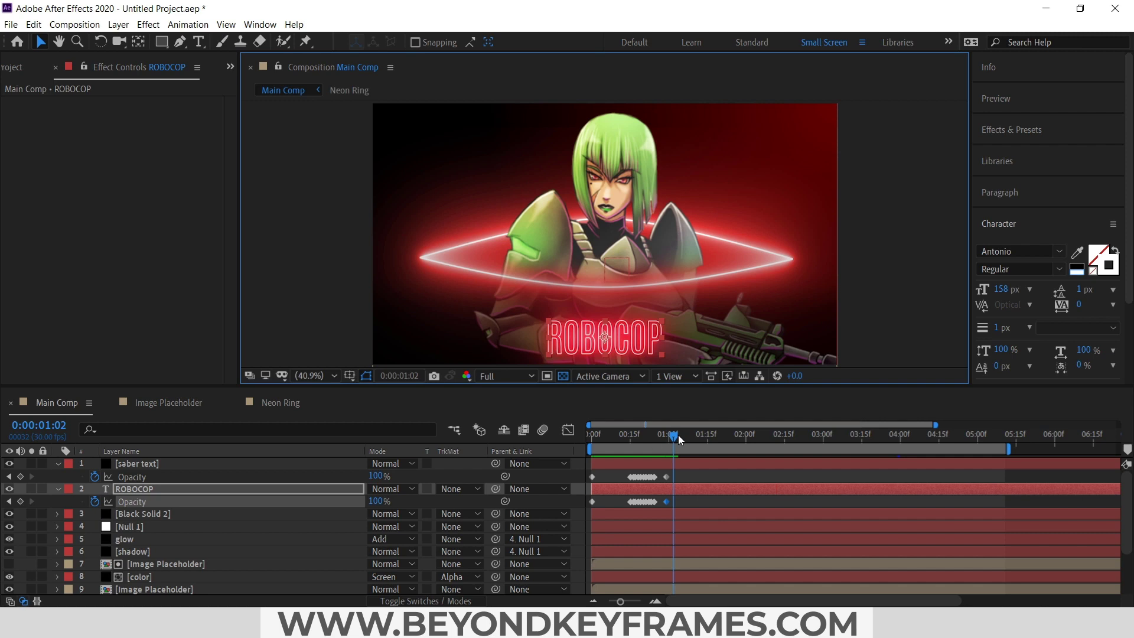
left_click_drag(678, 435, 997, 437)
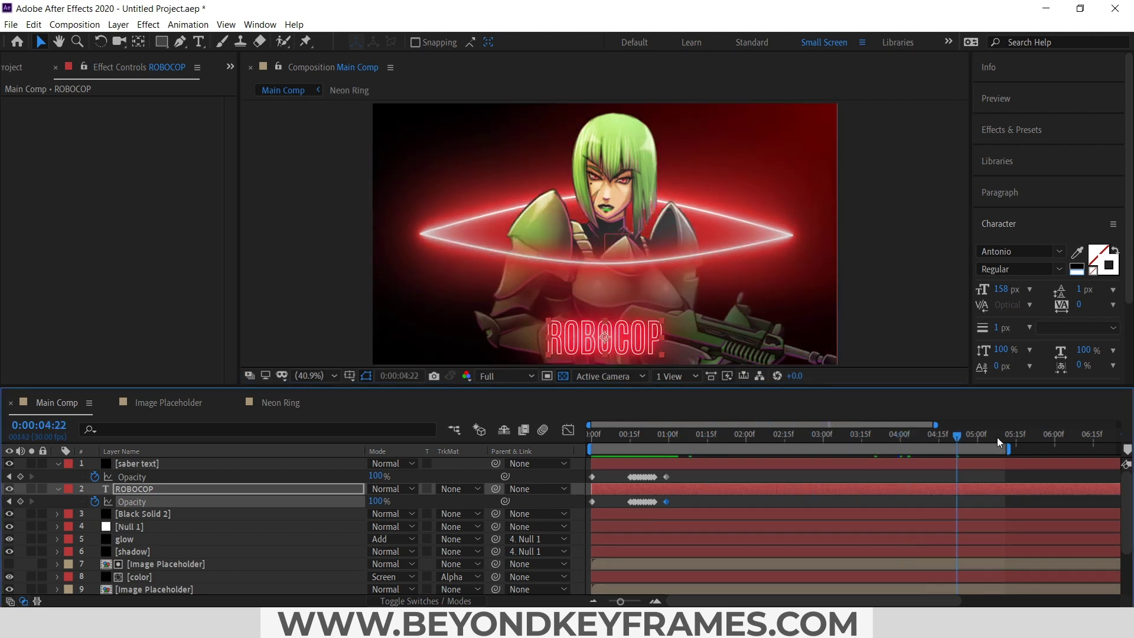
left_click(880, 477)
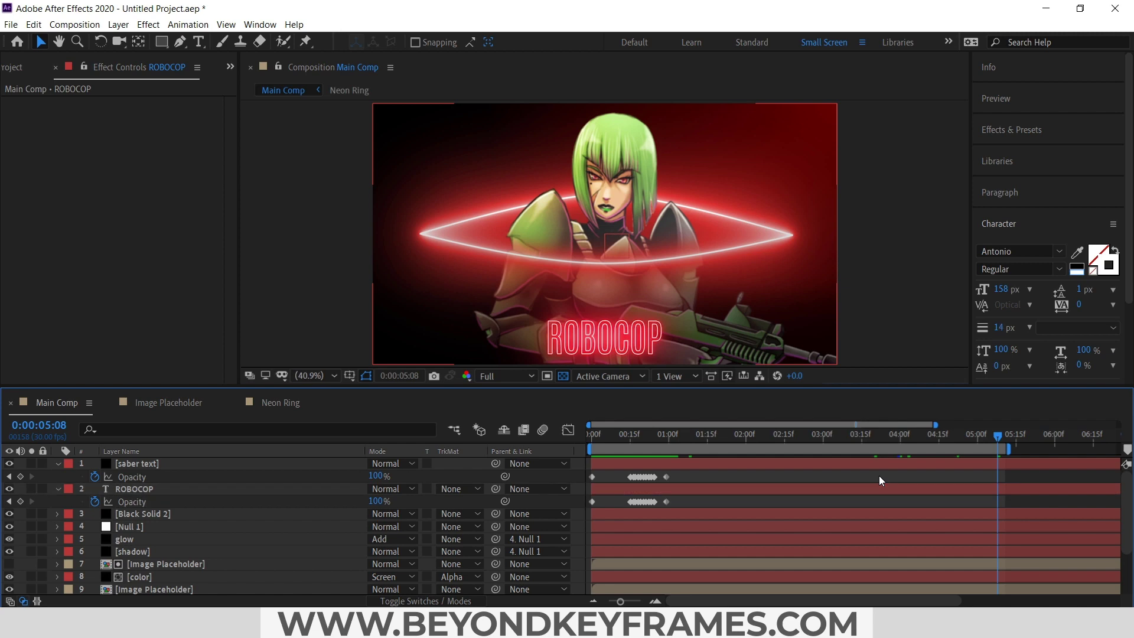